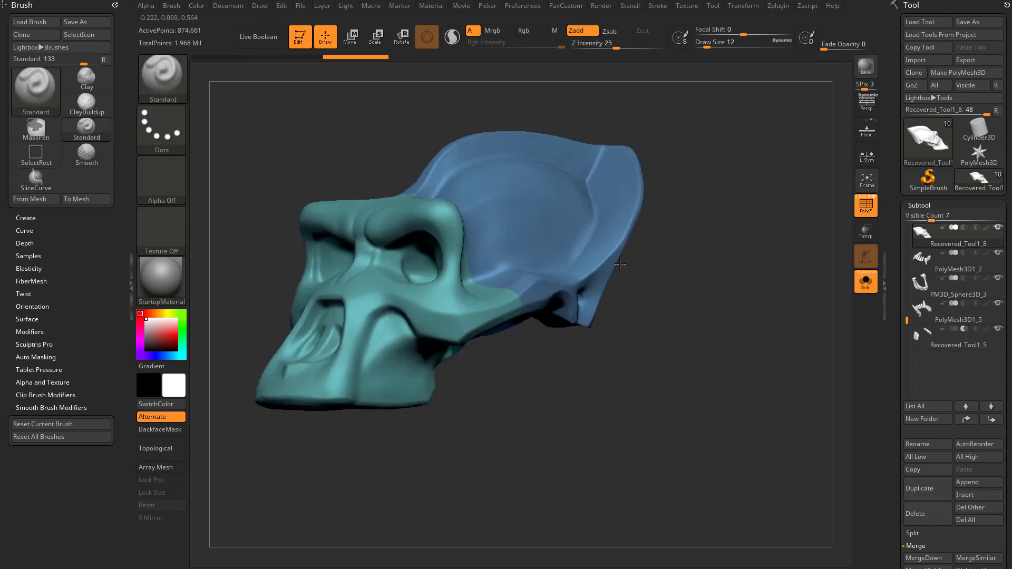
# Isolate the cranium polygroup of the sliced skull and split the hidden face portion into its own subtool
pyautogui.moveTo(625, 265); pyautogui.dragTo(738, 275)
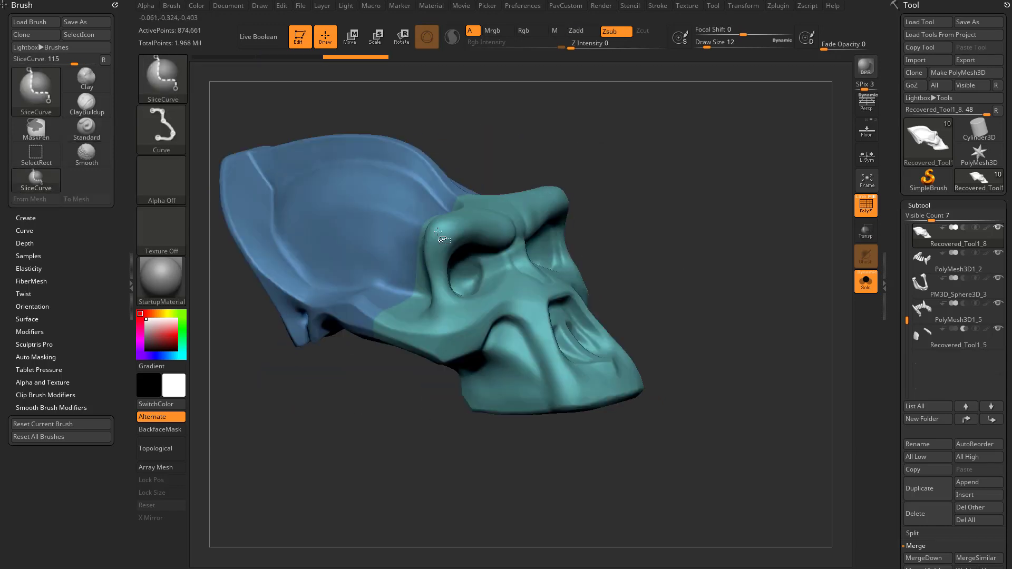
pyautogui.keyDown('ctrl'); pyautogui.keyDown('shift'); pyautogui.click(431, 218); pyautogui.keyUp('shift'); pyautogui.keyUp('ctrl')
pyautogui.moveTo(667, 237); pyautogui.dragTo(579, 244)
pyautogui.press('1')
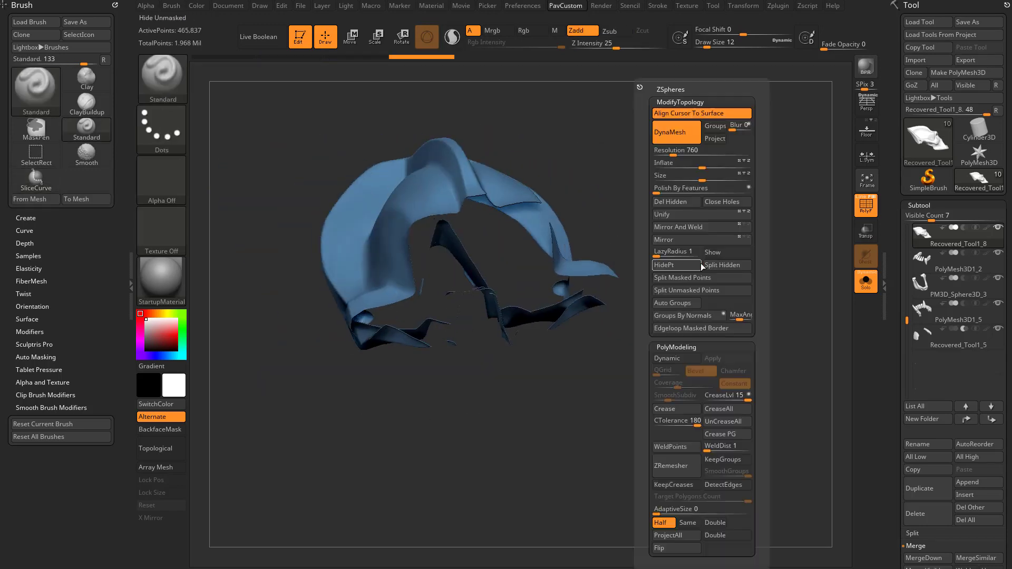
pyautogui.click(727, 266)
pyautogui.moveTo(742, 262); pyautogui.dragTo(771, 262)
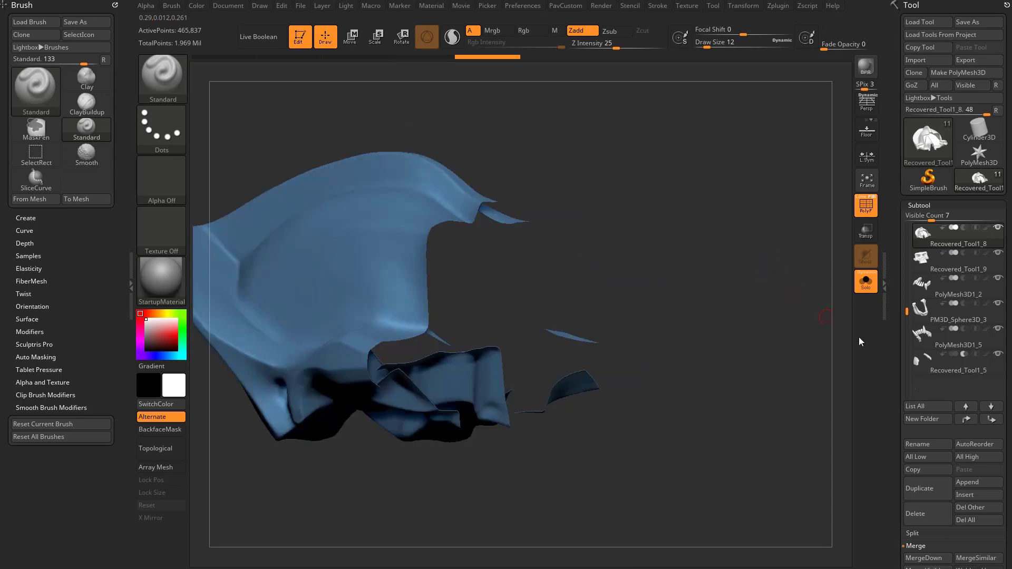
# Turn on double-sided display for the cranium mesh in its display properties
pyautogui.scroll(-10, 952, 241)
pyautogui.click(938, 265)
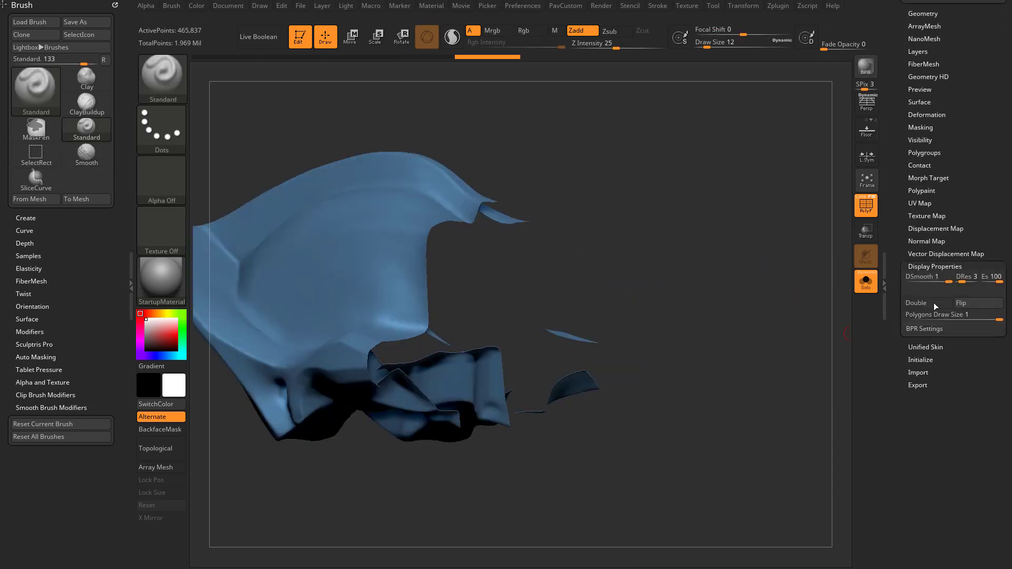
pyautogui.click(934, 303)
pyautogui.moveTo(752, 287); pyautogui.dragTo(799, 262)
# Try to cap the whole cut opening of the cranium with Close Holes
pyautogui.click(861, 198)
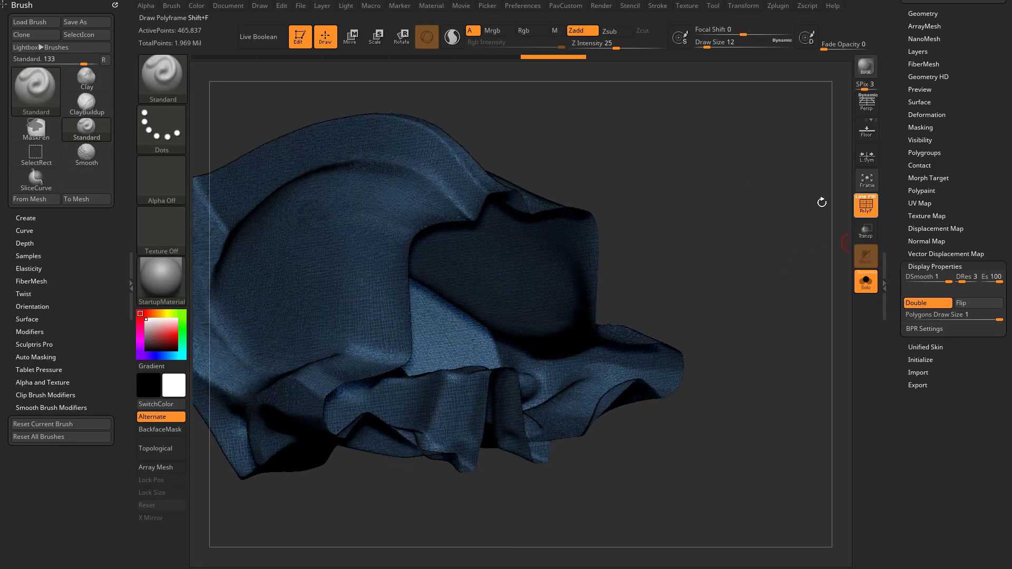
pyautogui.moveTo(820, 202)
pyautogui.keyDown('alt'); pyautogui.mouseDown()
pyautogui.moveTo(799, 327)
pyautogui.moveTo(809, 359)
pyautogui.moveTo(842, 236)
pyautogui.moveTo(765, 221)
pyautogui.moveTo(741, 230)
pyautogui.mouseUp(); pyautogui.keyUp('alt')
pyautogui.click(862, 202)
pyautogui.press('2')
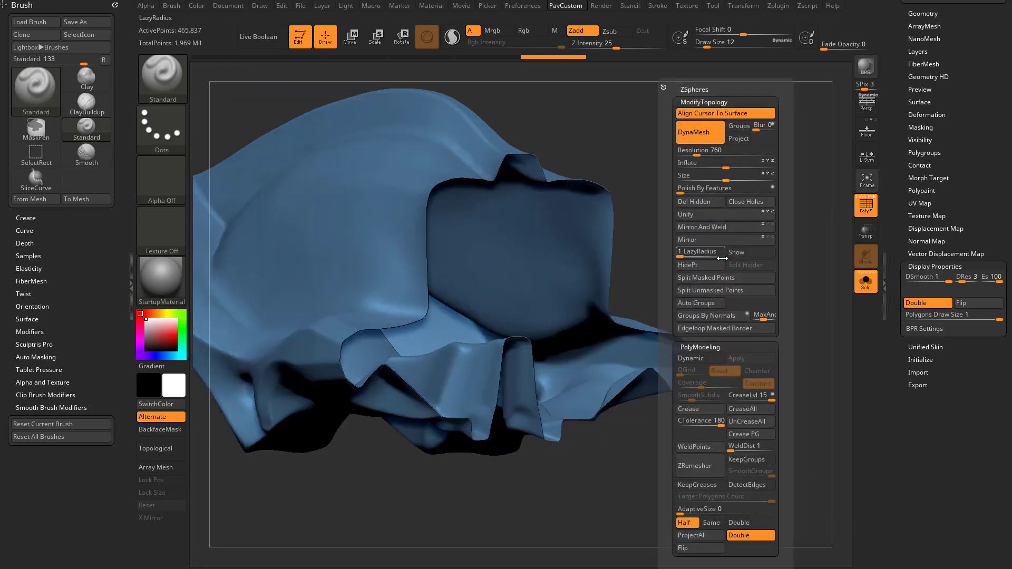
pyautogui.click(736, 201)
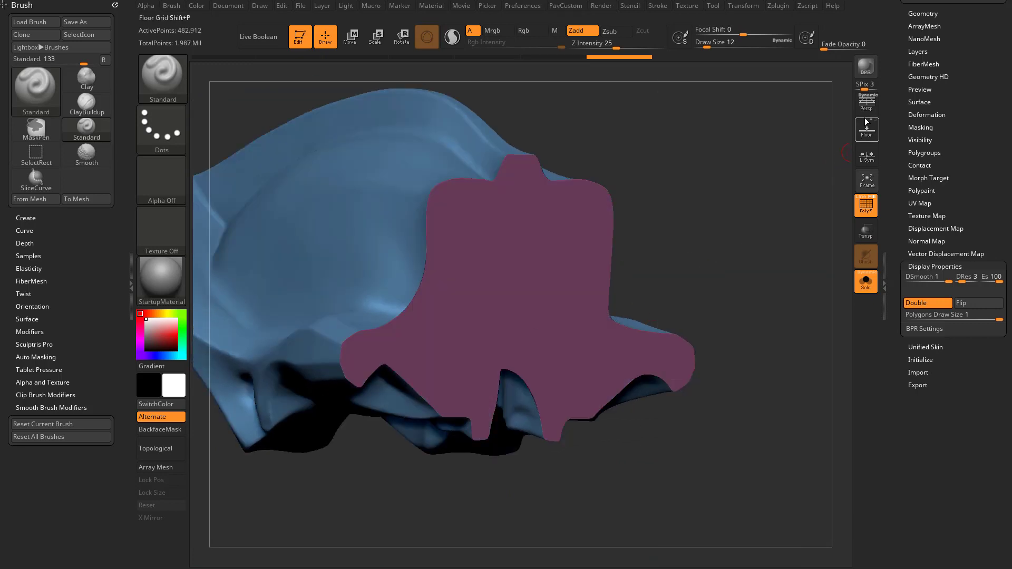
# Show the wireframe on the cranium and set the ZModeler brush's edge action to Bridge
pyautogui.click(864, 206)
pyautogui.moveTo(779, 235); pyautogui.dragTo(665, 214)
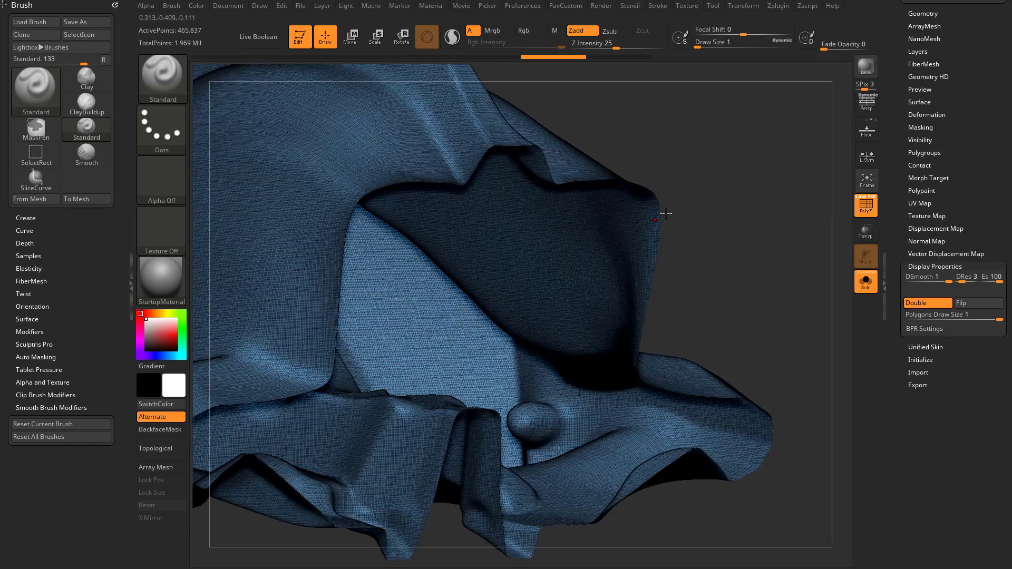
pyautogui.press('b')
pyautogui.press('z')
pyautogui.press('m')
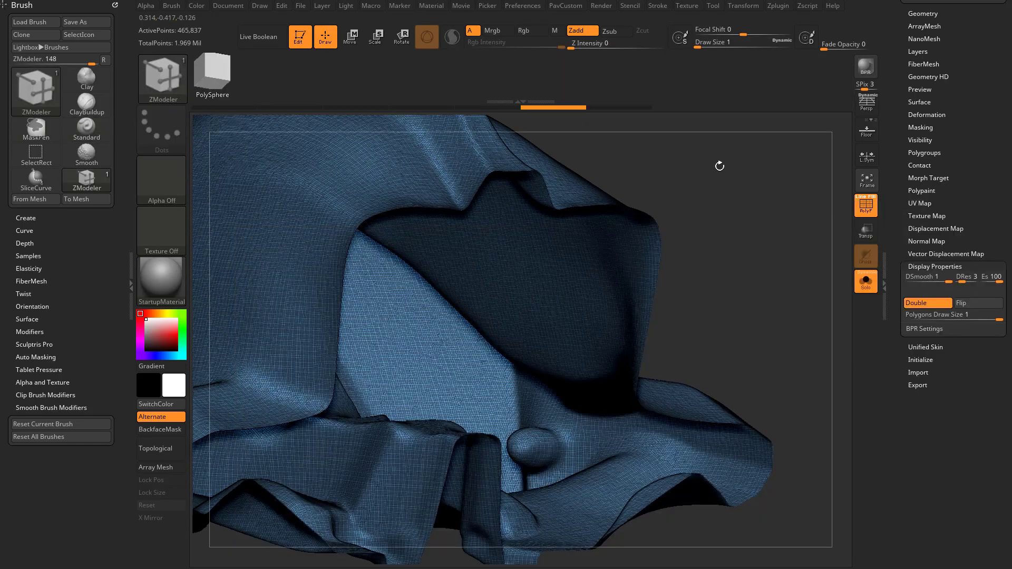
pyautogui.moveTo(718, 163)
pyautogui.mouseDown()
pyautogui.moveTo(688, 147)
pyautogui.moveTo(669, 188)
pyautogui.moveTo(474, 219)
pyautogui.moveTo(768, 211)
pyautogui.moveTo(799, 191)
pyautogui.moveTo(713, 242)
pyautogui.moveTo(760, 235)
pyautogui.moveTo(688, 178)
pyautogui.moveTo(742, 342)
pyautogui.mouseUp()
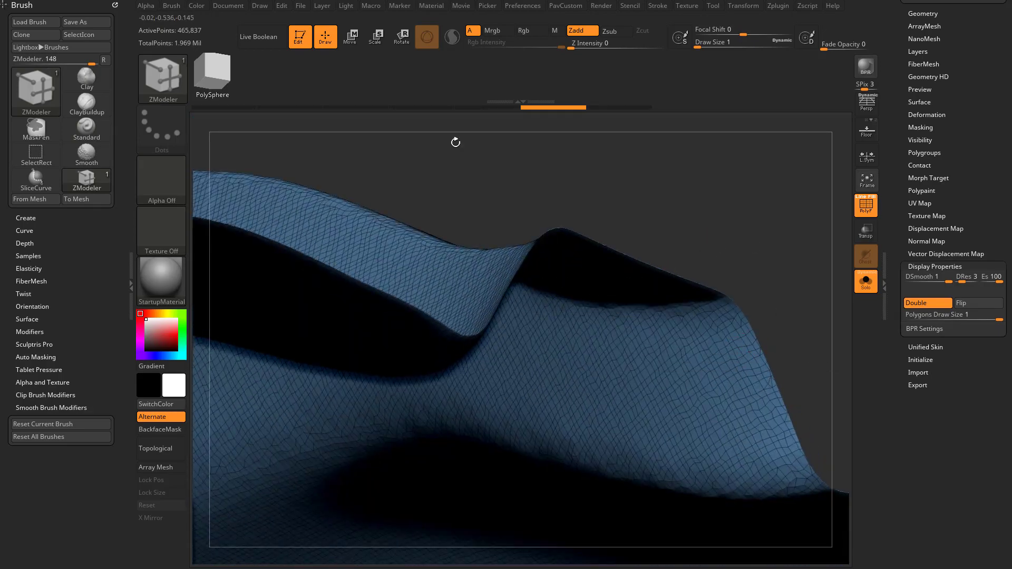
pyautogui.moveTo(427, 167); pyautogui.dragTo(400, 340)
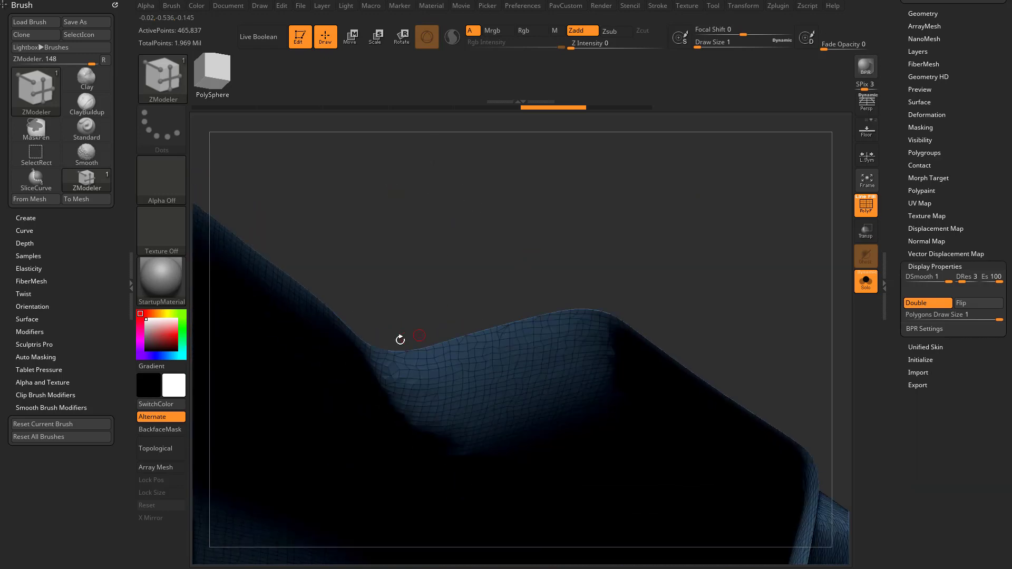
pyautogui.press('space')
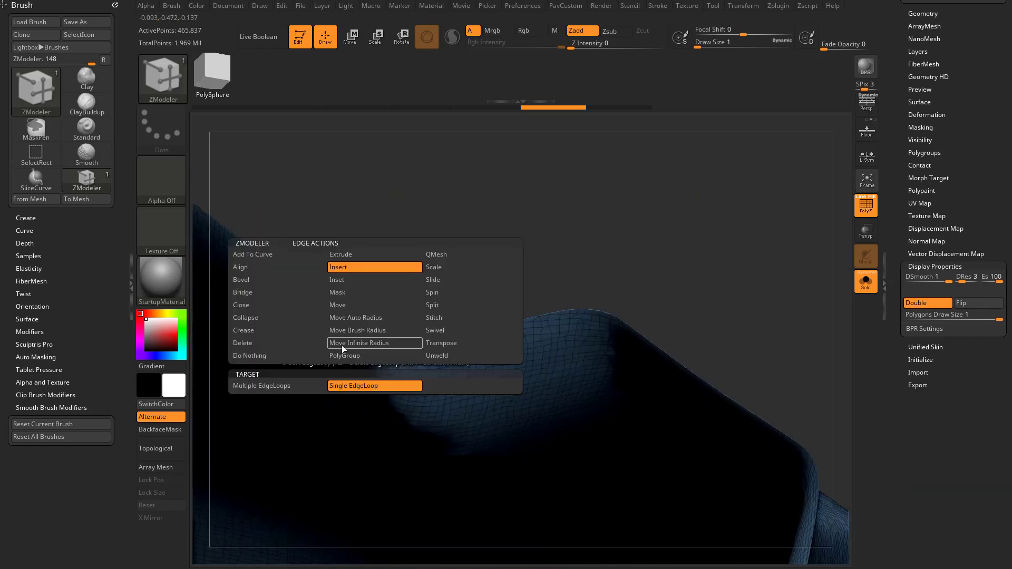
pyautogui.click(266, 293)
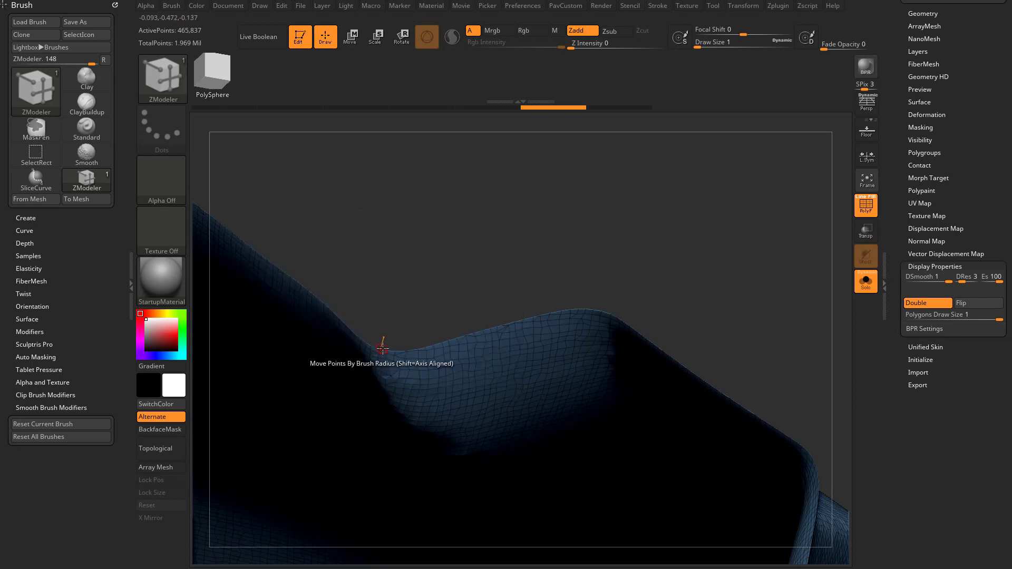
# Bridge the two opposite rim edges across the notch at the top of the cranium's cut opening
pyautogui.moveTo(391, 337); pyautogui.dragTo(663, 268)
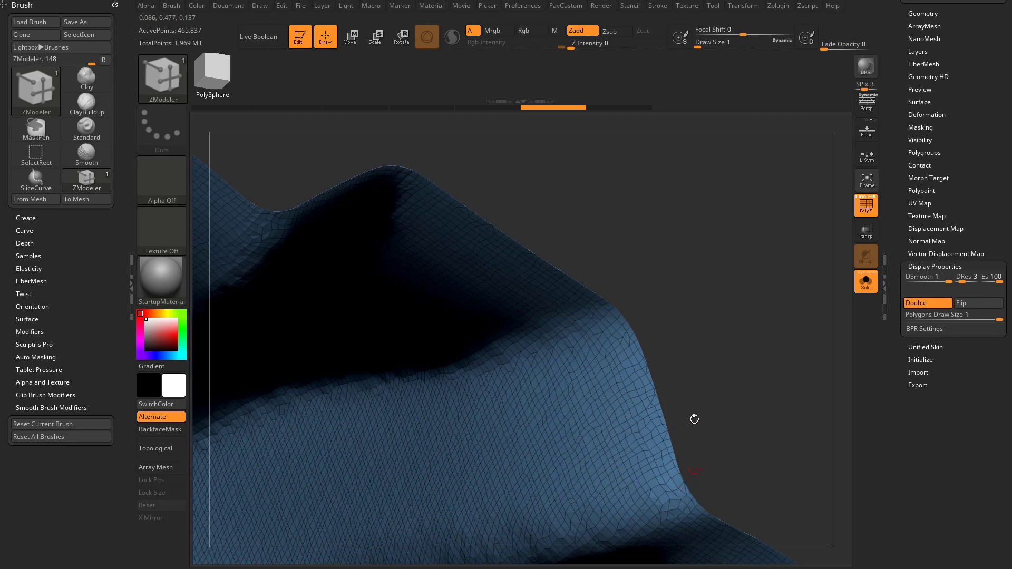
pyautogui.moveTo(695, 385)
pyautogui.mouseDown()
pyautogui.moveTo(727, 342)
pyautogui.moveTo(715, 448)
pyautogui.moveTo(728, 425)
pyautogui.moveTo(725, 352)
pyautogui.moveTo(728, 400)
pyautogui.moveTo(567, 343)
pyautogui.mouseUp()
pyautogui.click(677, 468)
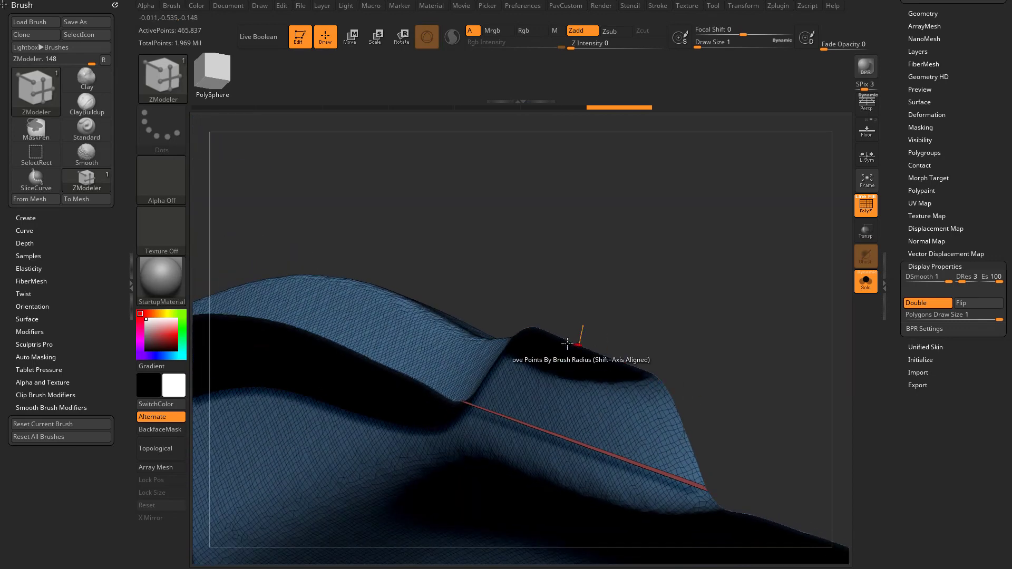
# Set the ZModeler polygon action to Do Nothing
pyautogui.moveTo(596, 263); pyautogui.dragTo(411, 315)
pyautogui.press('space')
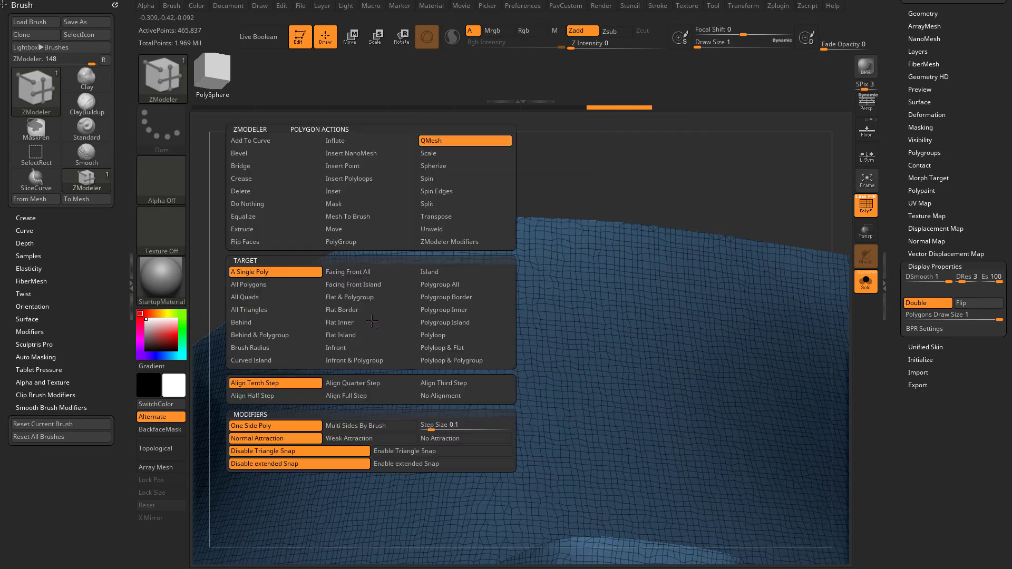
pyautogui.click(251, 207)
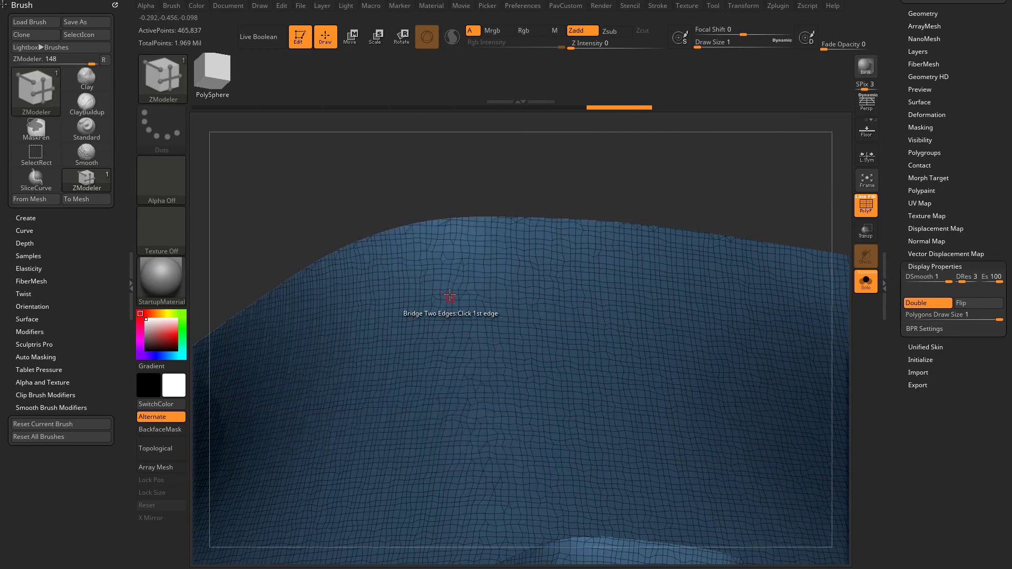
pyautogui.press('space')
pyautogui.click(353, 331)
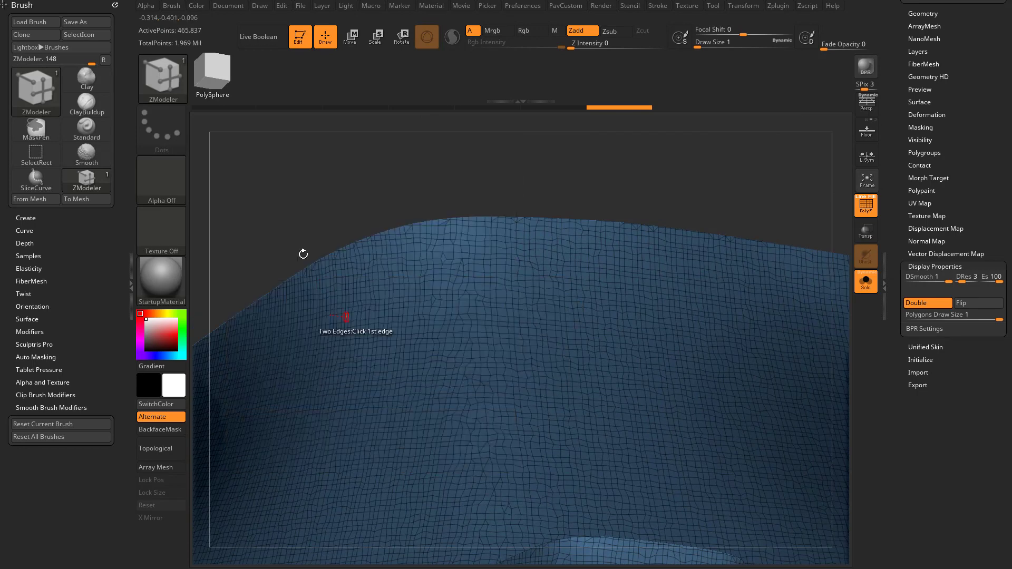
# Bridge the top notch's corner to the concave rim corner on one side of the cut opening
pyautogui.moveTo(303, 253); pyautogui.dragTo(280, 302)
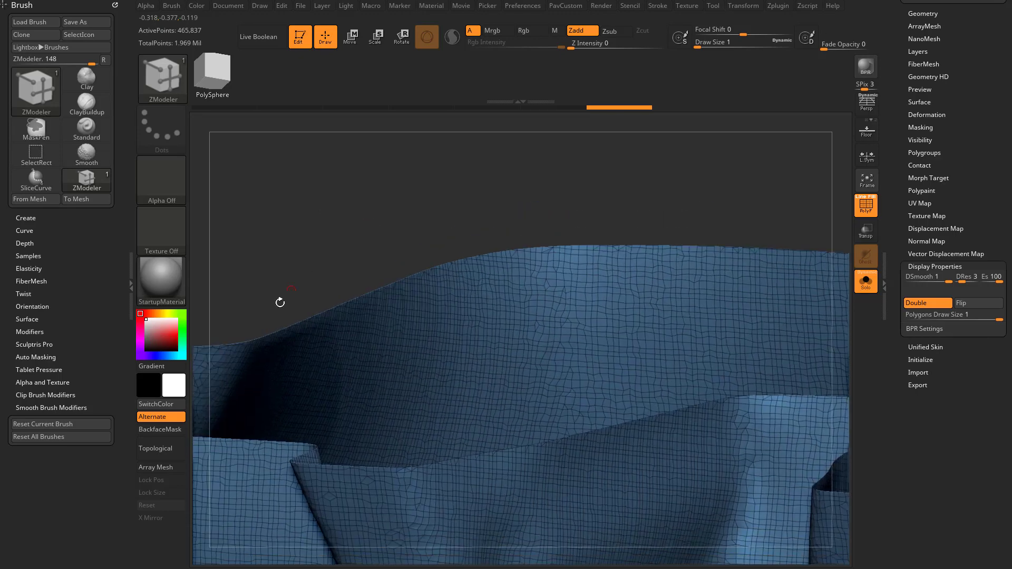
pyautogui.moveTo(245, 340); pyautogui.dragTo(398, 210)
pyautogui.click(594, 287)
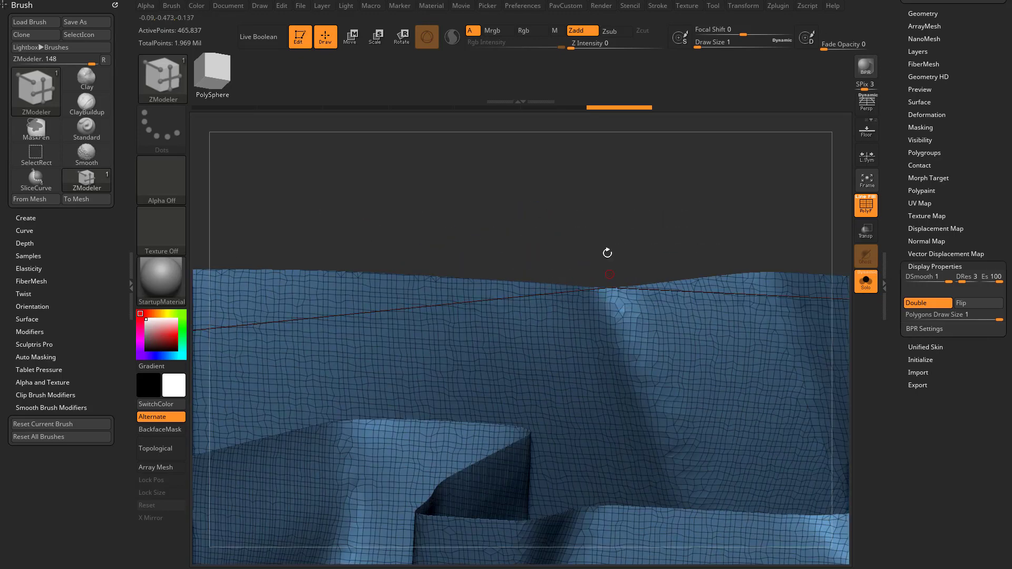
pyautogui.moveTo(607, 253); pyautogui.dragTo(601, 194)
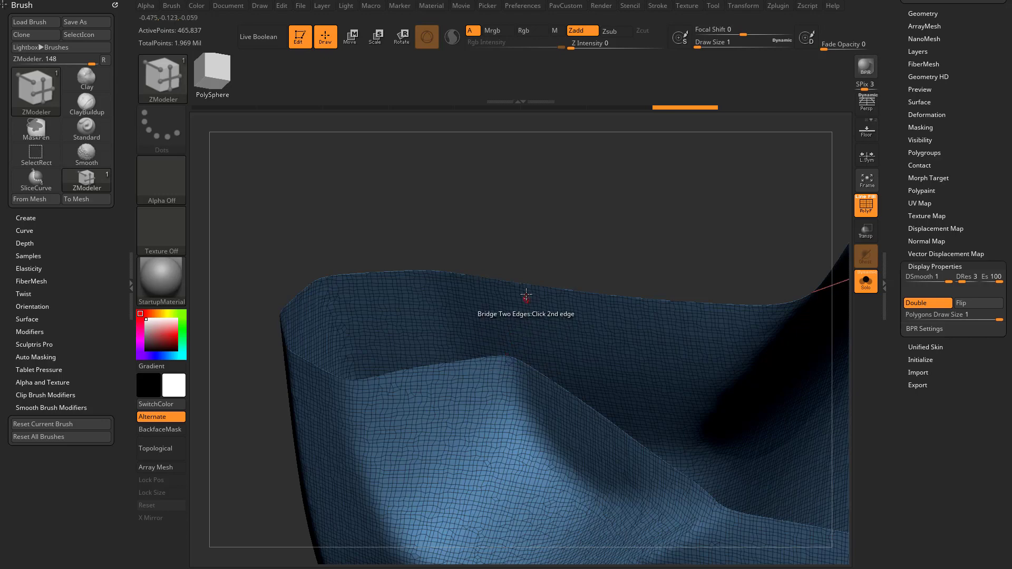
pyautogui.moveTo(549, 239)
pyautogui.keyDown('alt'); pyautogui.mouseDown()
pyautogui.moveTo(581, 276)
pyautogui.moveTo(593, 248)
pyautogui.mouseUp(); pyautogui.keyUp('alt')
pyautogui.hotkey('ctrl', 'z')
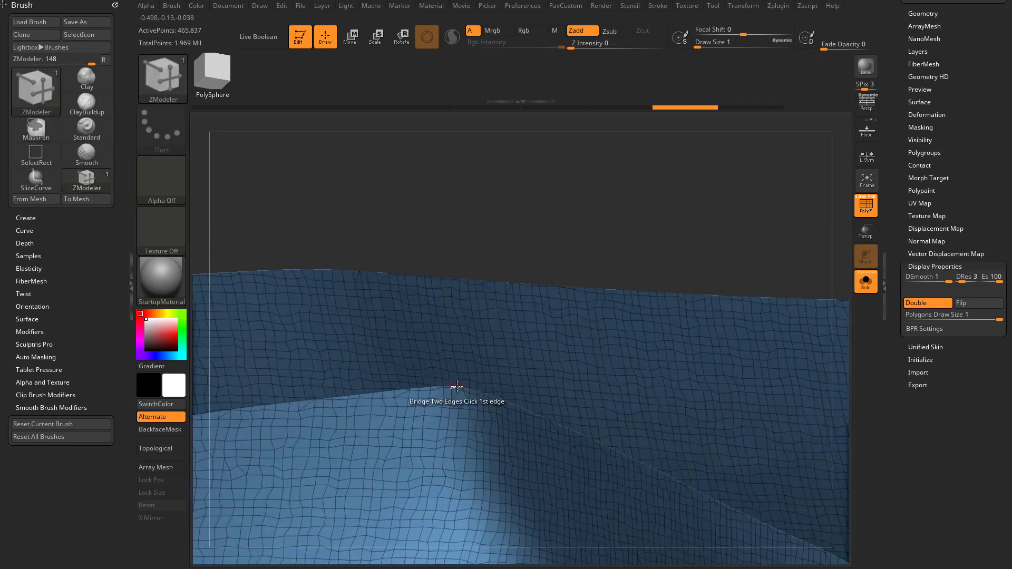
# Change the material to SkinShade4 so the mesh edges are easier to see
pyautogui.moveTo(504, 227); pyautogui.dragTo(456, 339)
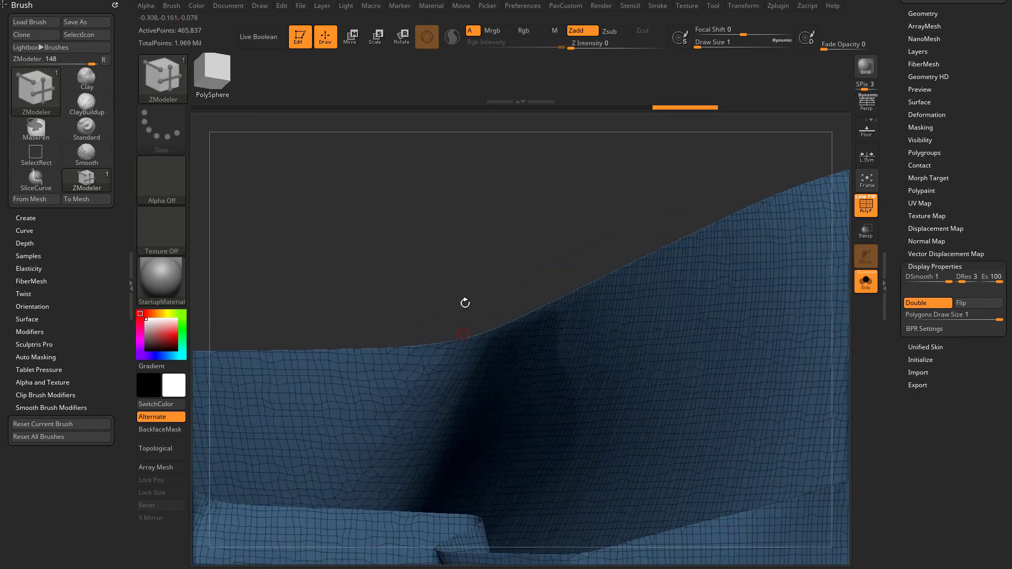
pyautogui.moveTo(465, 303); pyautogui.dragTo(452, 379)
pyautogui.press('m')
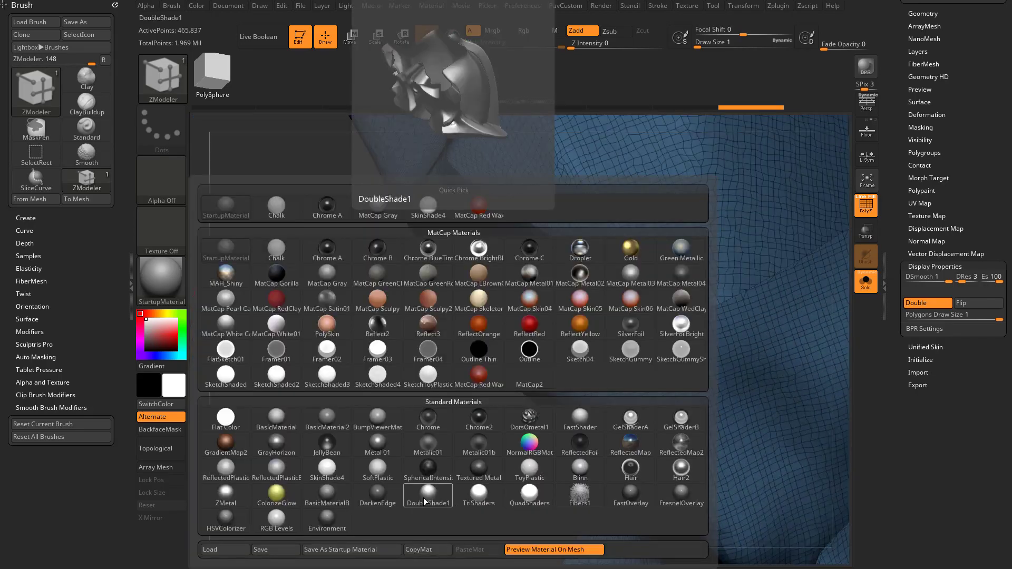
pyautogui.click(378, 470)
pyautogui.click(162, 279)
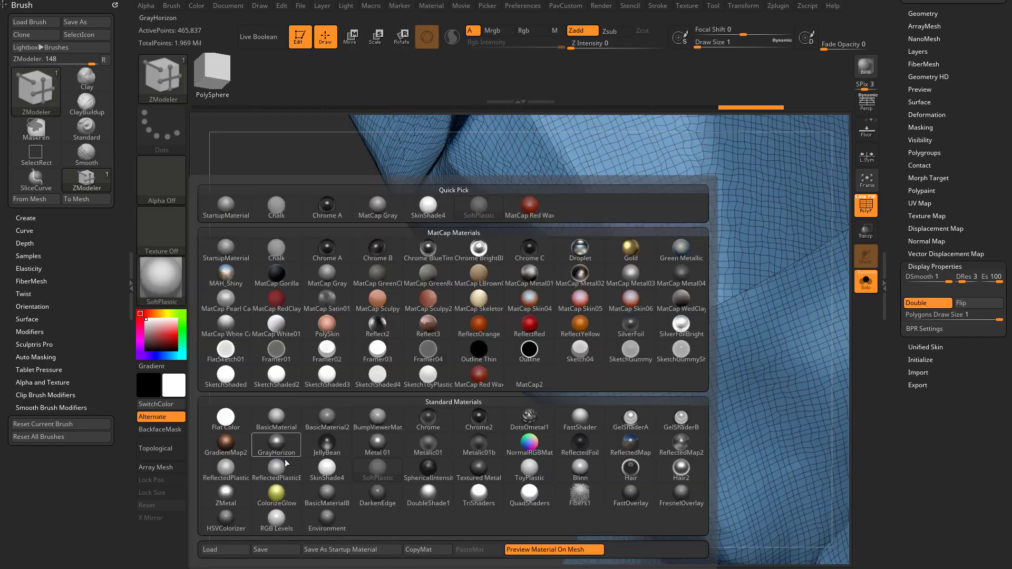
pyautogui.click(323, 470)
# Bridge further opposing rim edges at the side, centre and lower prong on the same half of the opening
pyautogui.moveTo(285, 170); pyautogui.dragTo(342, 360)
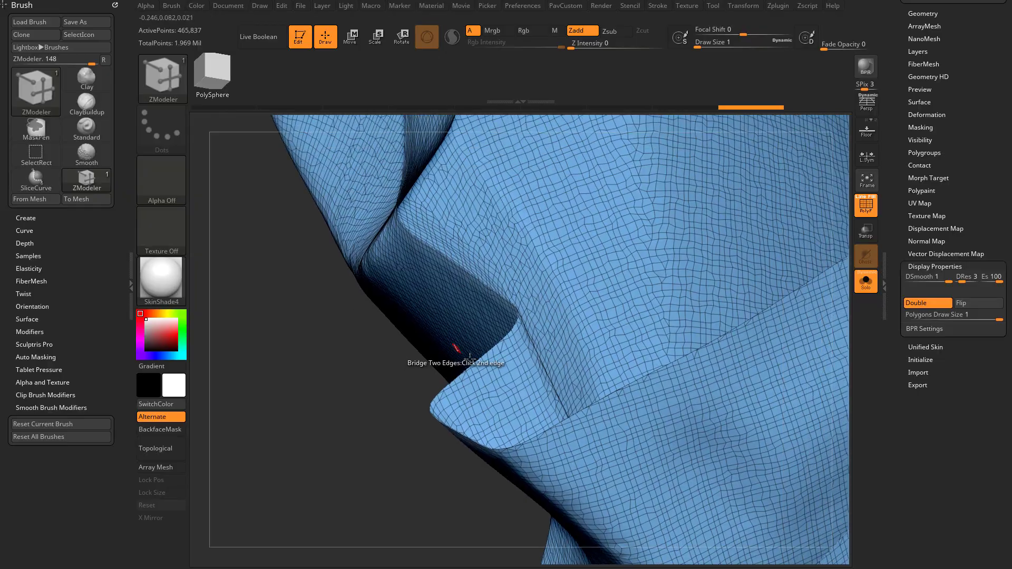
pyautogui.click(603, 399)
pyautogui.moveTo(478, 396); pyautogui.dragTo(356, 288)
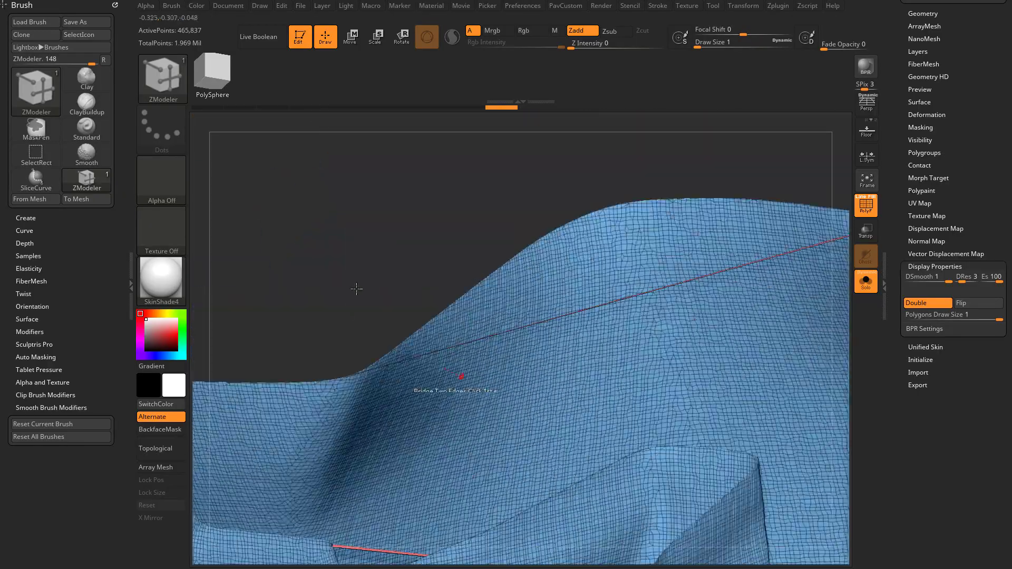
pyautogui.moveTo(340, 377); pyautogui.dragTo(761, 248)
# Test Close Holes on the partly bridged opening and undo the fill
pyautogui.press('2')
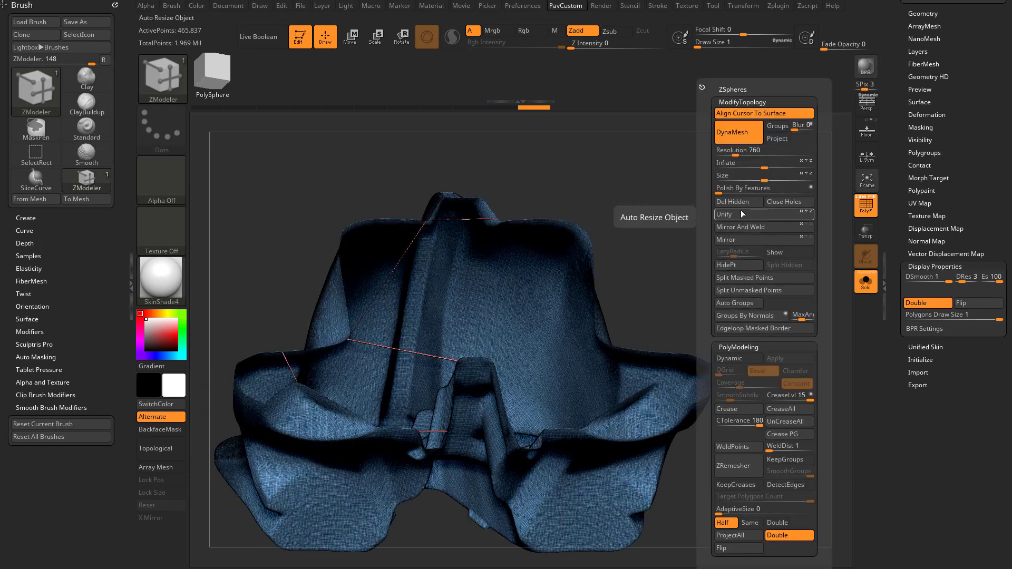
pyautogui.click(777, 202)
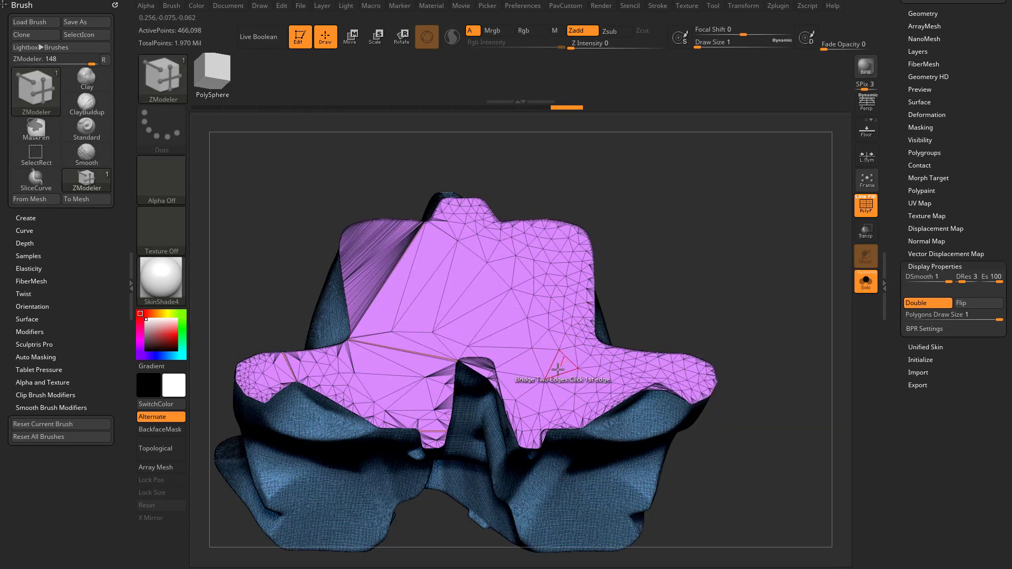
pyautogui.moveTo(672, 234); pyautogui.dragTo(664, 218)
pyautogui.moveTo(678, 258); pyautogui.dragTo(570, 325)
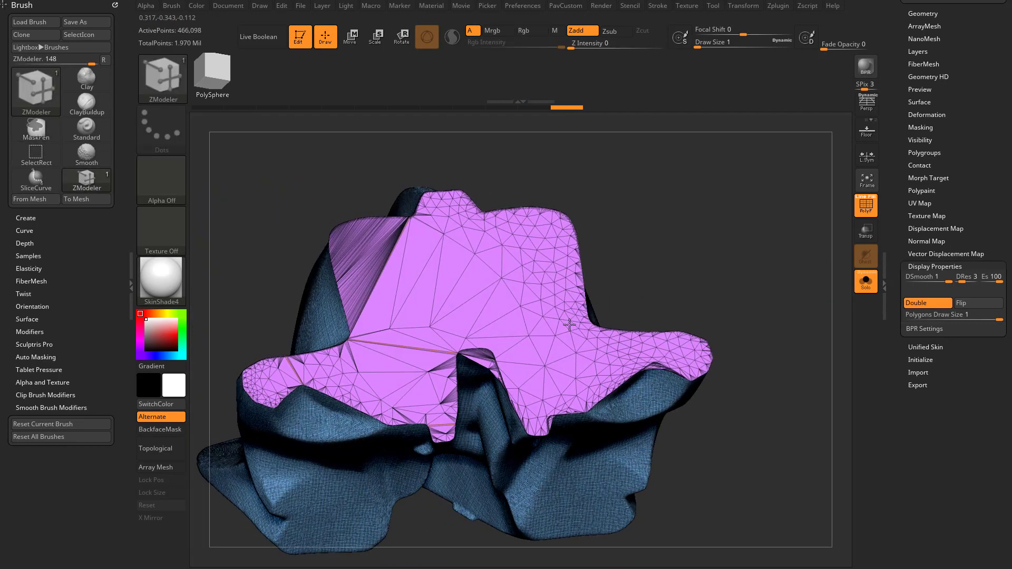
pyautogui.hotkey('ctrl', 'z')
# Turn off double-sided display and bridge the strip across the top notch to the rim edge of the central ridge
pyautogui.moveTo(632, 290)
pyautogui.keyDown('alt'); pyautogui.mouseDown()
pyautogui.moveTo(748, 260)
pyautogui.moveTo(769, 195)
pyautogui.moveTo(719, 215)
pyautogui.moveTo(625, 297)
pyautogui.mouseUp(); pyautogui.keyUp('alt')
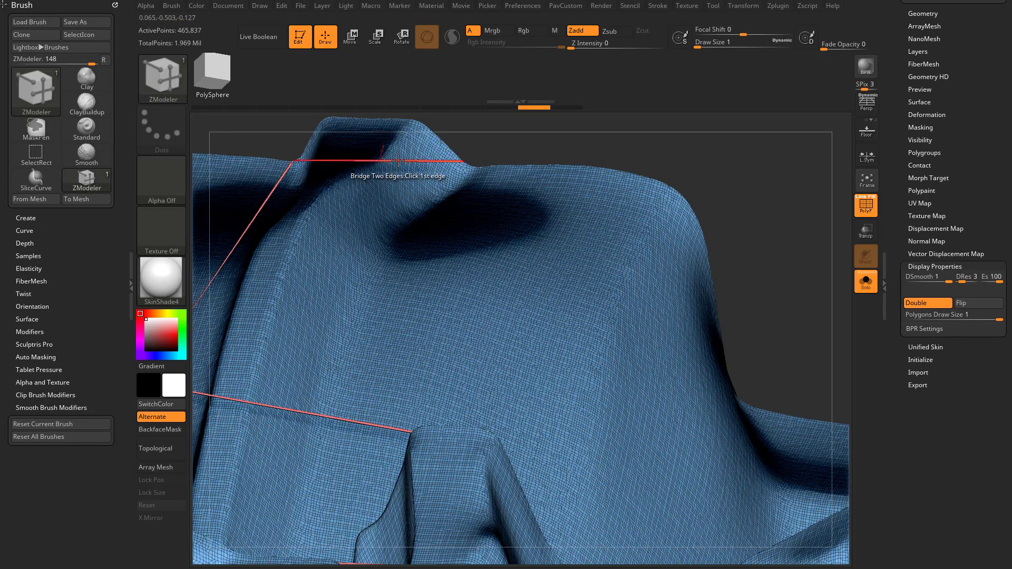
pyautogui.moveTo(398, 160); pyautogui.dragTo(281, 196, button='right')
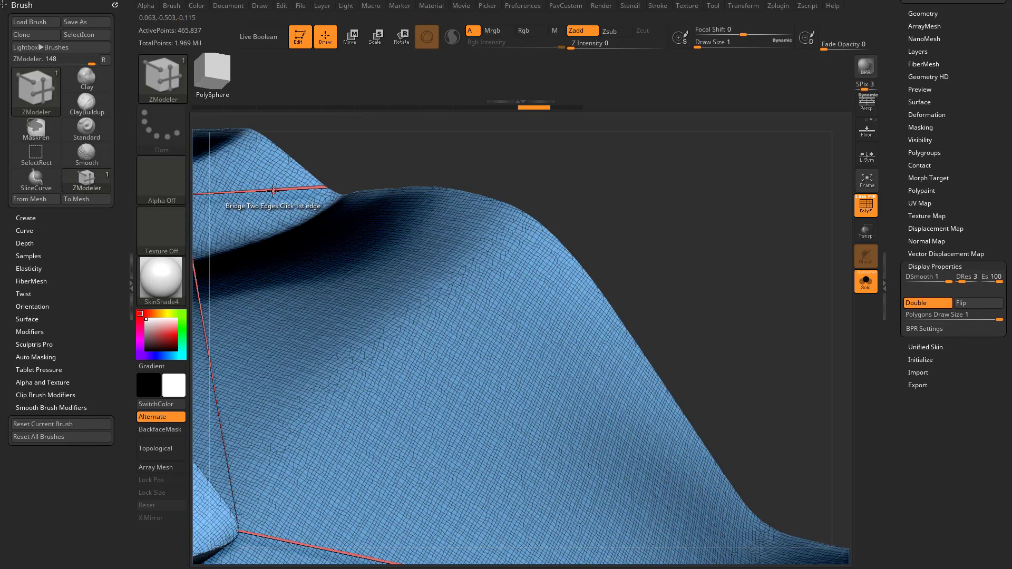
pyautogui.moveTo(255, 191); pyautogui.dragTo(604, 291, button='right')
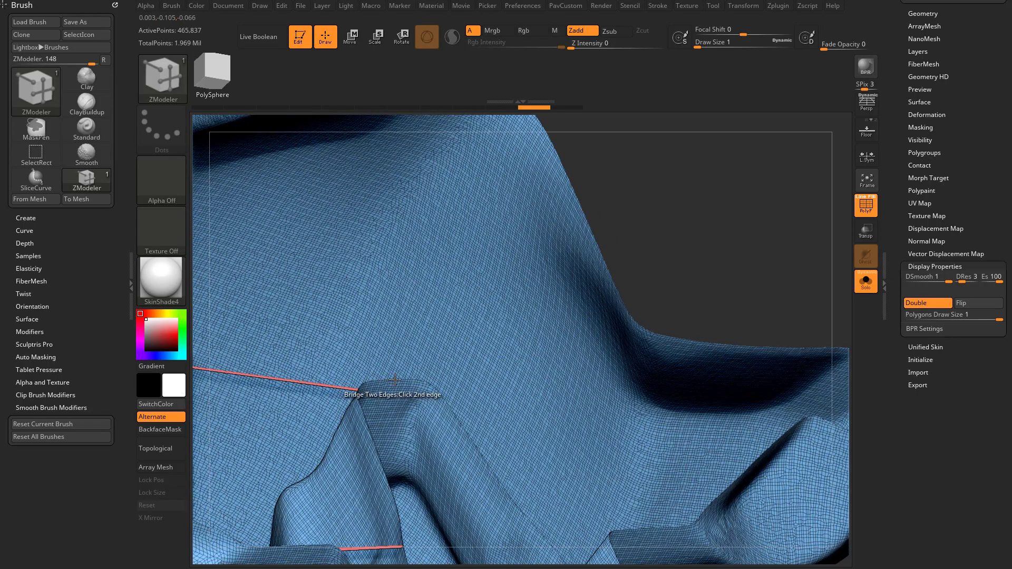
pyautogui.moveTo(406, 375); pyautogui.dragTo(859, 300, button='right')
pyautogui.click(930, 303)
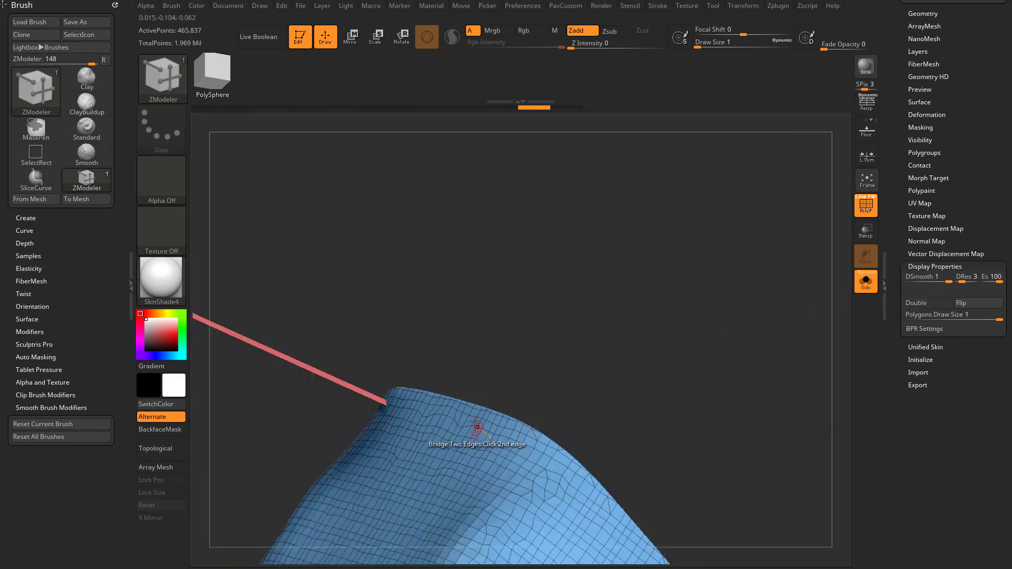
pyautogui.click(478, 403)
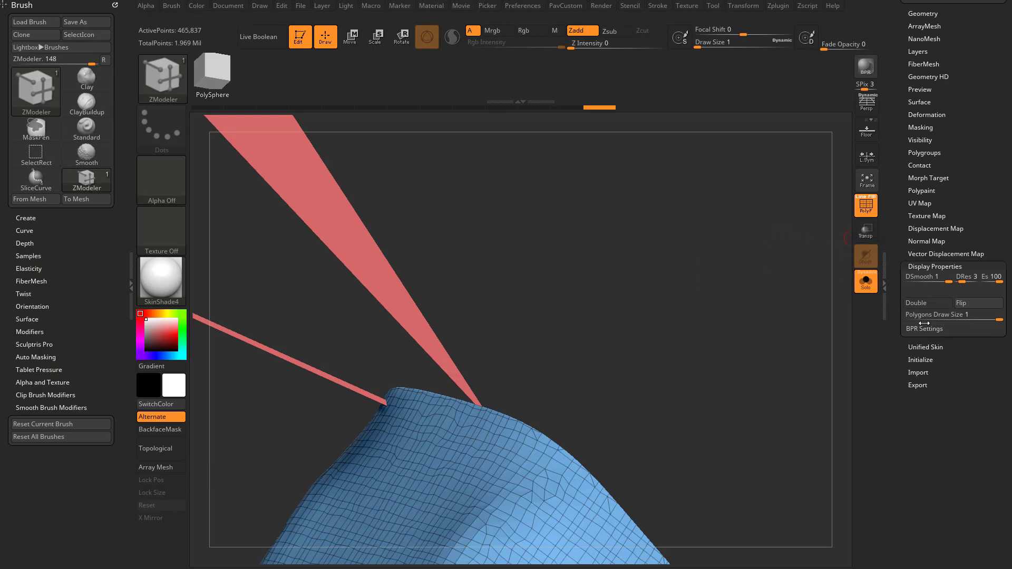
# Turn on double-sided display and fill the bridged cranium opening with Close Holes
pyautogui.click(923, 304)
pyautogui.keyDown('alt'); pyautogui.moveTo(838, 189); pyautogui.dragTo(724, 226); pyautogui.keyUp('alt')
pyautogui.press('`')
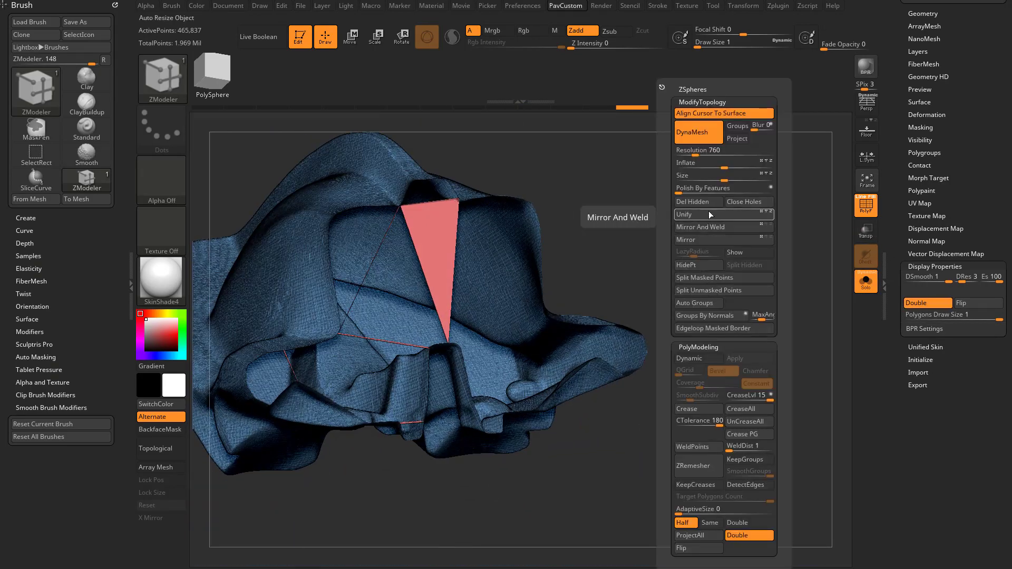
pyautogui.click(739, 202)
pyautogui.moveTo(583, 219); pyautogui.dragTo(518, 309)
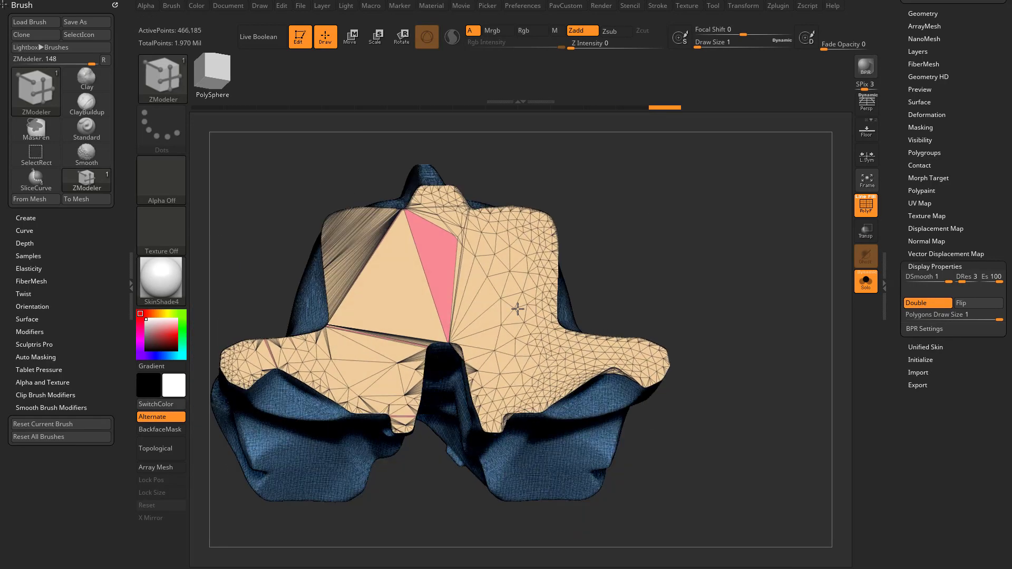
pyautogui.moveTo(685, 274)
pyautogui.mouseDown()
pyautogui.moveTo(705, 269)
pyautogui.moveTo(587, 213)
pyautogui.moveTo(632, 215)
pyautogui.moveTo(638, 270)
pyautogui.moveTo(697, 277)
pyautogui.mouseUp()
# Try Mirror And Weld on the capped cranium and undo it
pyautogui.press('`')
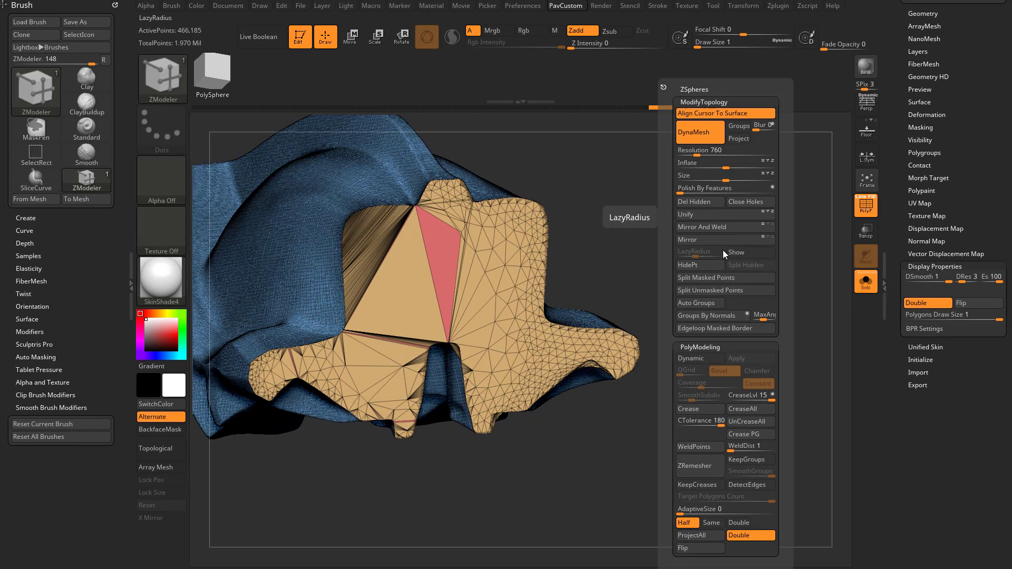
pyautogui.click(709, 226)
pyautogui.moveTo(700, 225); pyautogui.dragTo(648, 280)
pyautogui.press('ctrl')
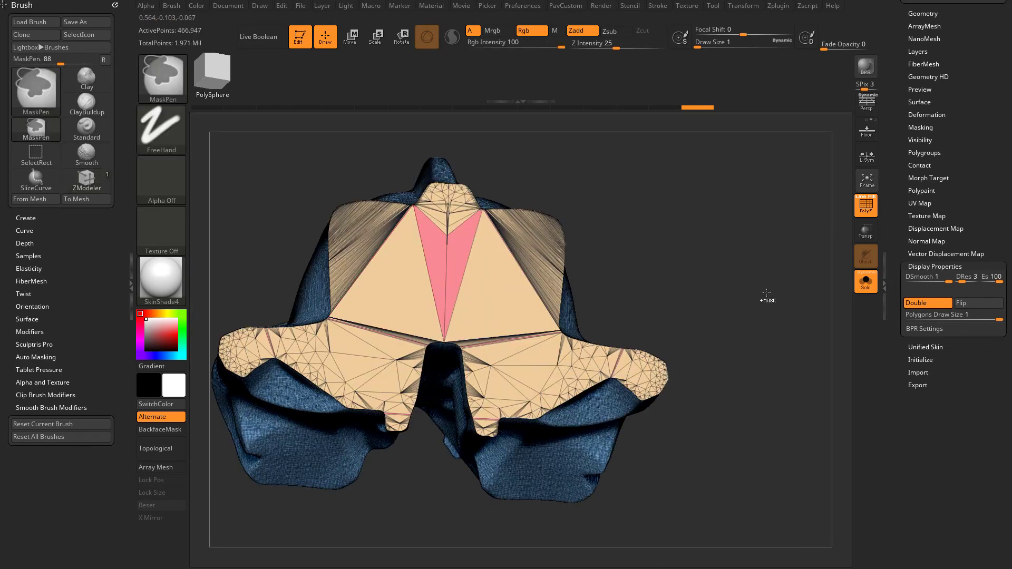
pyautogui.hotkey('ctrl', 'z')
# Flip the cranium with Mirror, try Mirror And Weld from the other half, and undo both operations
pyautogui.press('`')
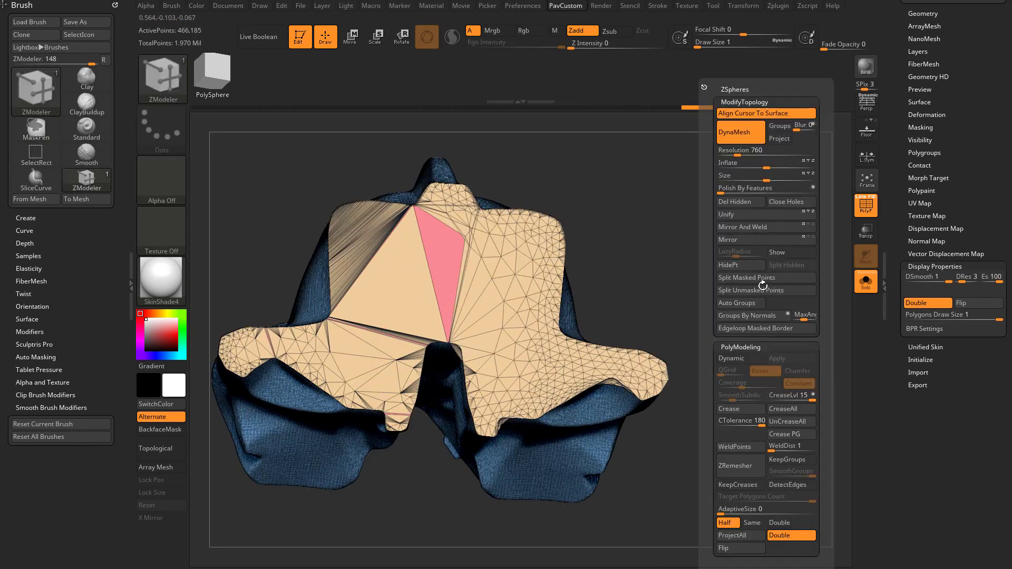
pyautogui.click(738, 241)
pyautogui.click(742, 228)
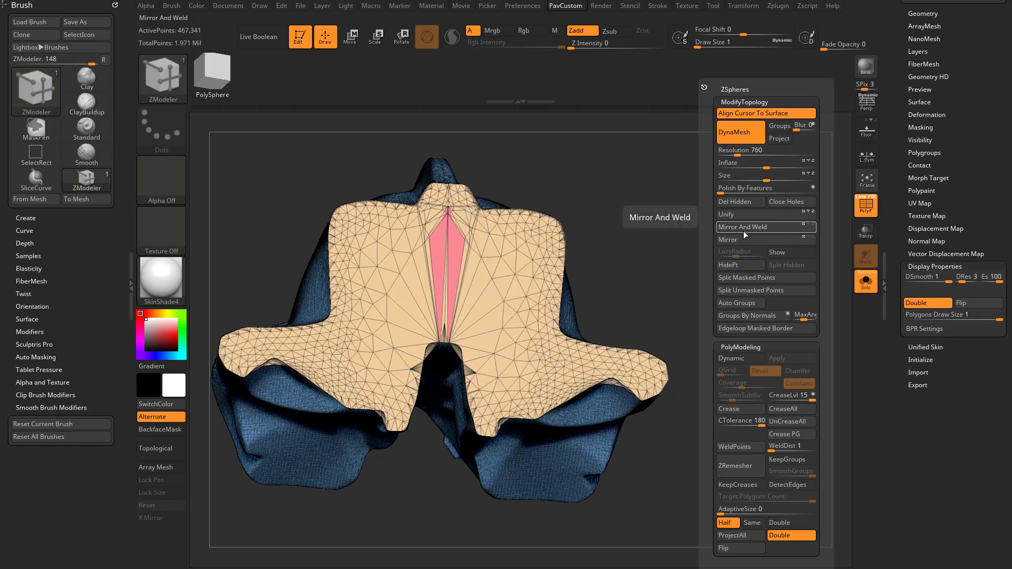
pyautogui.hotkey('ctrl', 'z')
pyautogui.hotkey('ctrl', 'z')
# Apply Mirror And Weld to the capped cranium and turn off the polyframe display
pyautogui.click(742, 229)
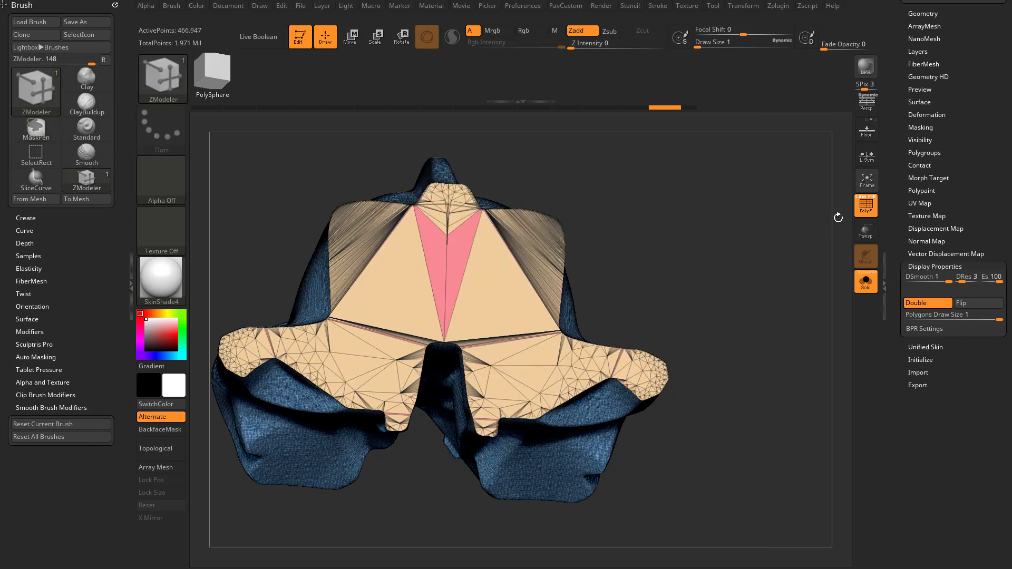
pyautogui.hotkey('shift', 'f')
pyautogui.moveTo(722, 252); pyautogui.dragTo(765, 317)
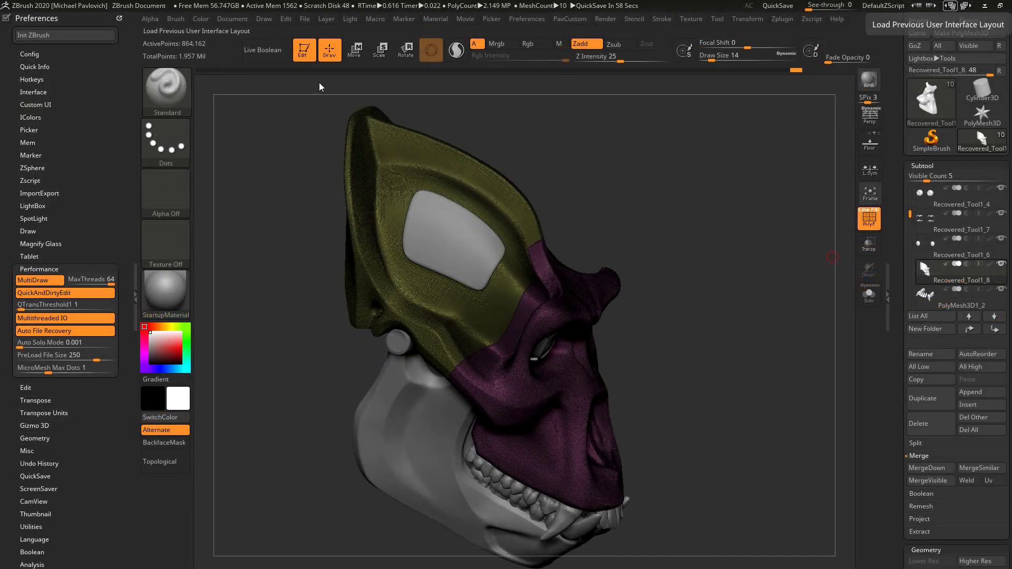
# Turn off the skull's polyframe, leave 3D editing for 2.5D mode, and clear the canvas
pyautogui.click(307, 53)
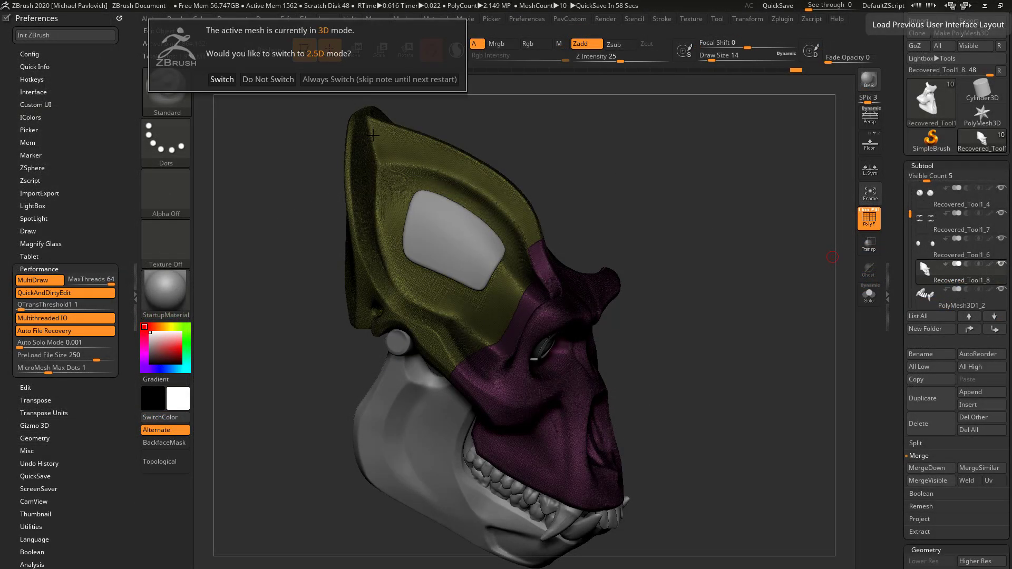
pyautogui.click(278, 79)
pyautogui.click(869, 218)
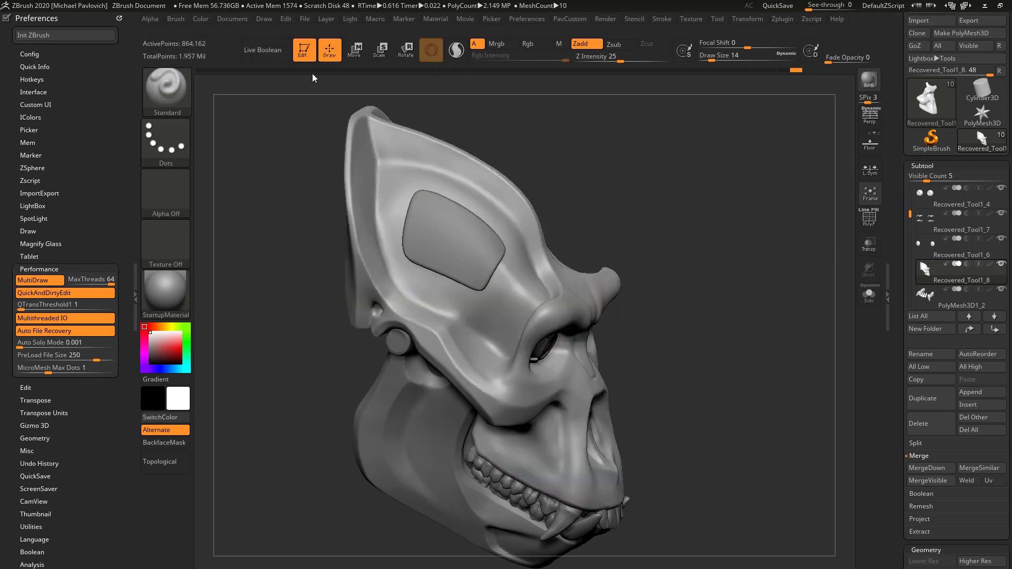
pyautogui.click(305, 58)
pyautogui.click(331, 80)
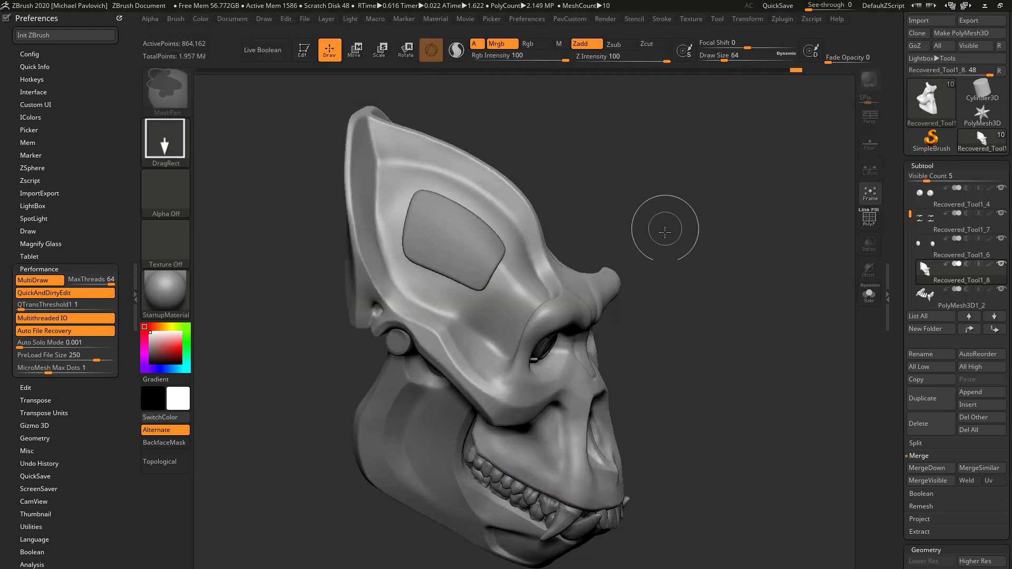
pyautogui.hotkey('ctrl', 'n')
pyautogui.press('s')
pyautogui.moveTo(659, 244); pyautogui.dragTo(651, 243)
# Draw a Sphere3D in the centre of the canvas and convert it to an editable PolyMesh3D with polyframe shown
pyautogui.click(921, 142)
pyautogui.click(927, 108)
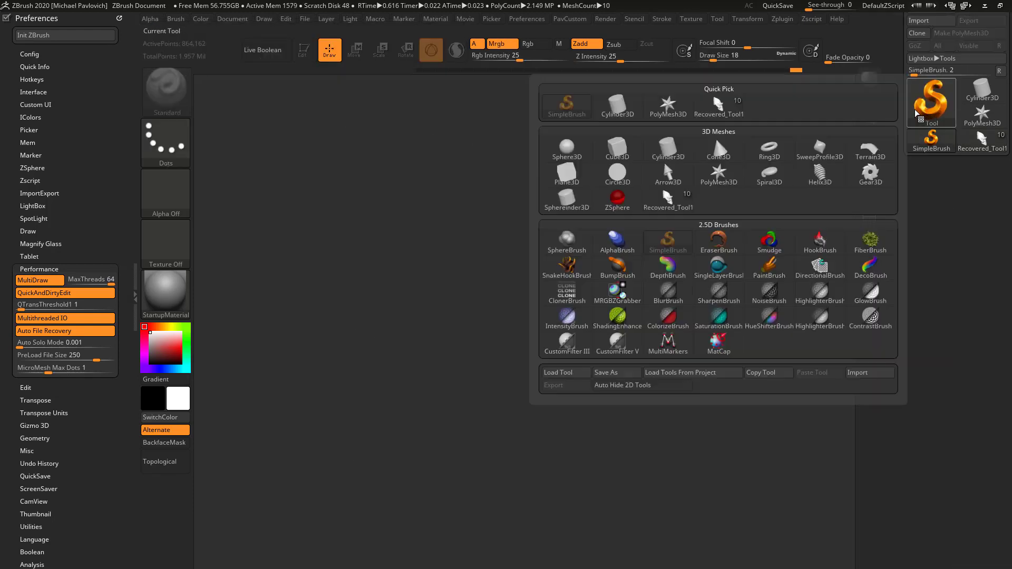
pyautogui.click(567, 151)
pyautogui.moveTo(469, 327); pyautogui.dragTo(385, 164)
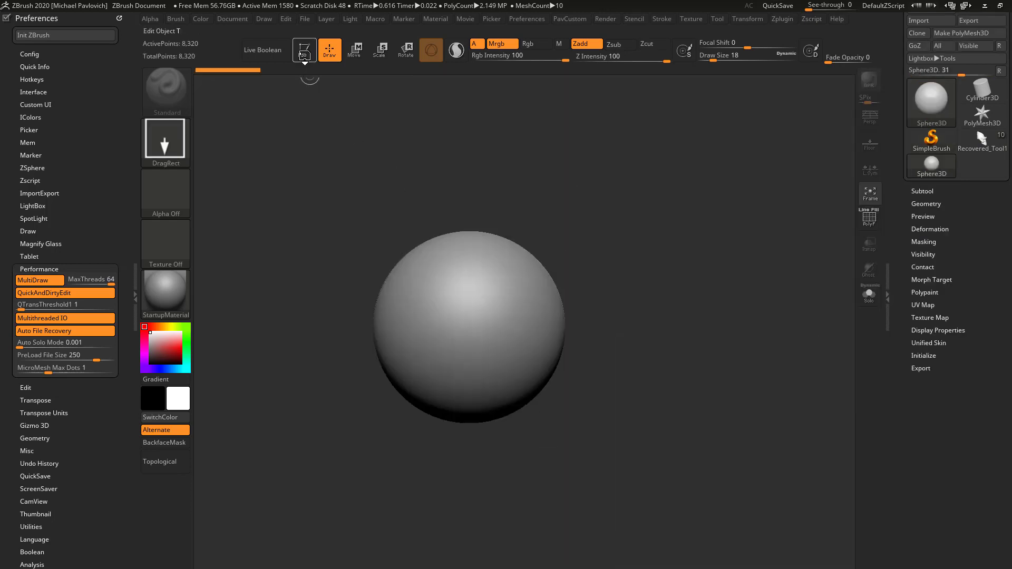
pyautogui.click(304, 52)
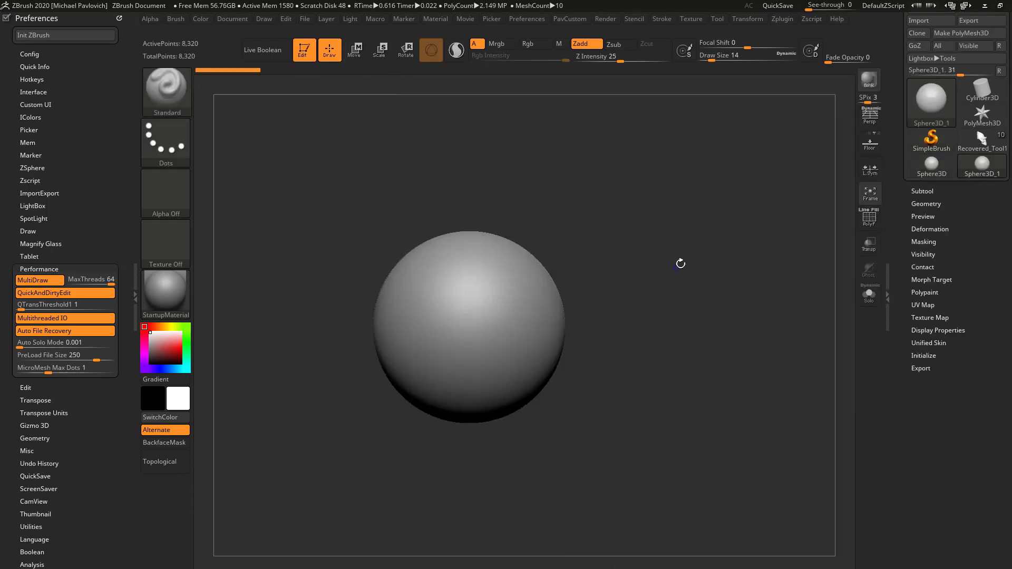
pyautogui.click(962, 33)
pyautogui.click(869, 217)
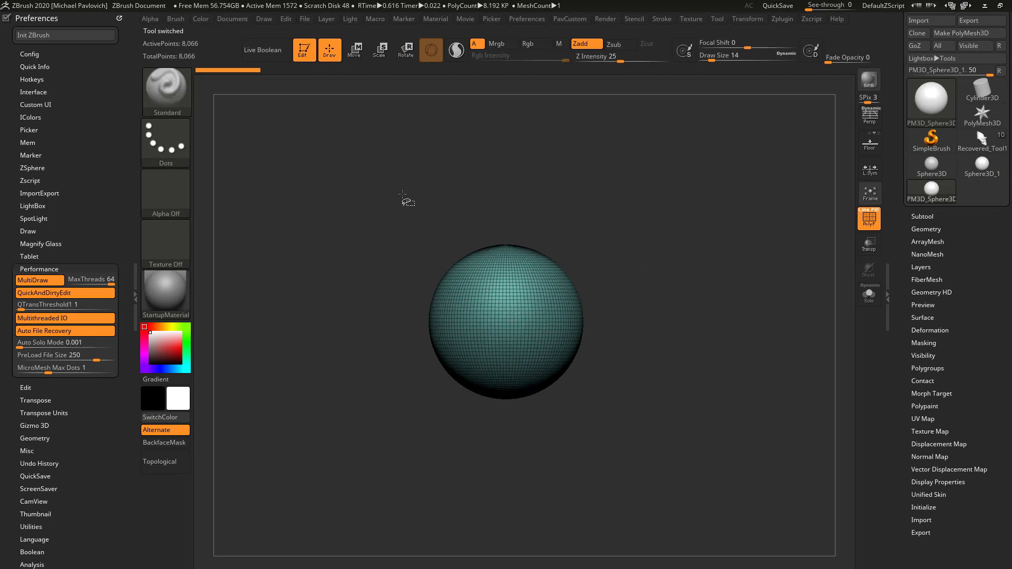
# Slice the sphere vertically along a wavy path with the SliceCurve brush and isolate the larger part
pyautogui.keyDown('ctrl'); pyautogui.keyDown('shift'); pyautogui.click(174, 89); pyautogui.keyUp('shift'); pyautogui.keyUp('ctrl')
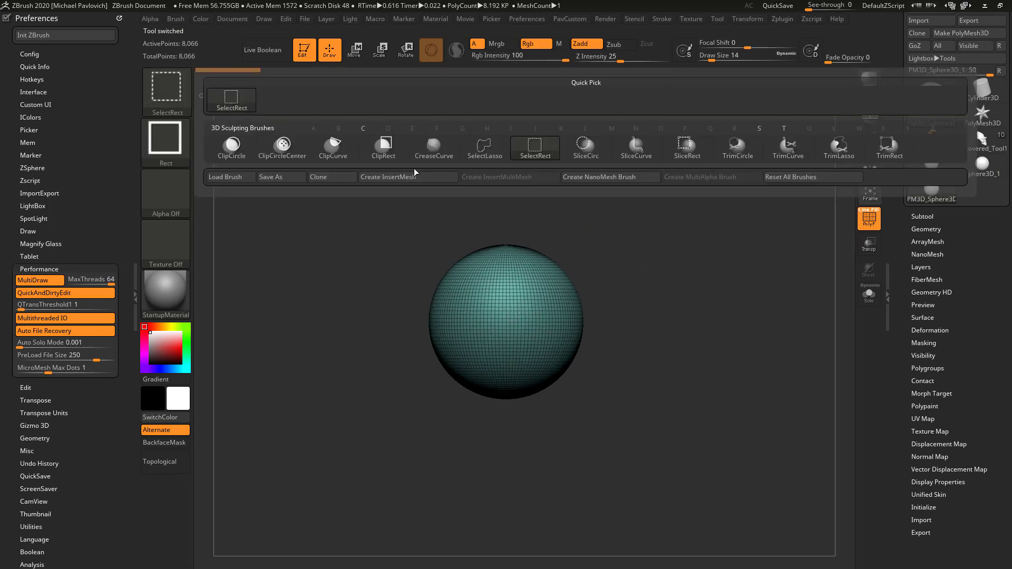
pyautogui.click(625, 158)
pyautogui.keyDown('ctrl'); pyautogui.keyDown('shift'); pyautogui.moveTo(585, 227); pyautogui.dragTo(514, 283); pyautogui.keyUp('shift'); pyautogui.keyUp('ctrl')
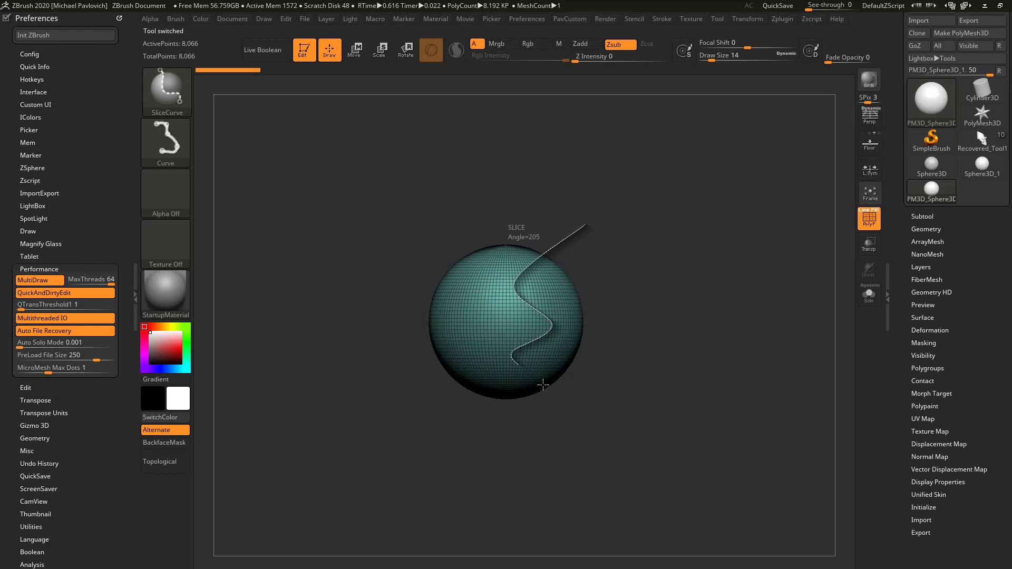
pyautogui.keyDown('ctrl'); pyautogui.keyDown('shift'); pyautogui.moveTo(543, 385); pyautogui.dragTo(546, 392); pyautogui.keyUp('shift'); pyautogui.keyUp('ctrl')
pyautogui.keyDown('ctrl'); pyautogui.keyDown('shift'); pyautogui.click(533, 313); pyautogui.keyUp('shift'); pyautogui.keyUp('ctrl')
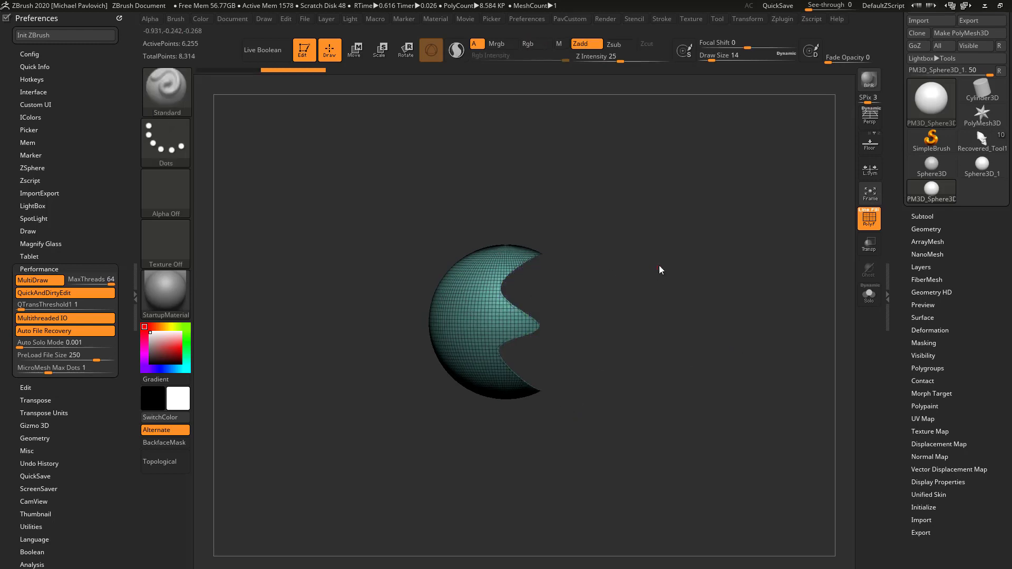
# Delete the sphere's hidden part and cap the wavy opening with Close Holes
pyautogui.press('2')
pyautogui.click(635, 210)
pyautogui.press('f')
pyautogui.moveTo(542, 232); pyautogui.dragTo(701, 193)
pyautogui.press('2')
pyautogui.click(734, 210)
# Apply Mirror And Weld to the capped sphere to make its cap symmetrical, and inspect the result
pyautogui.moveTo(681, 265); pyautogui.dragTo(639, 233)
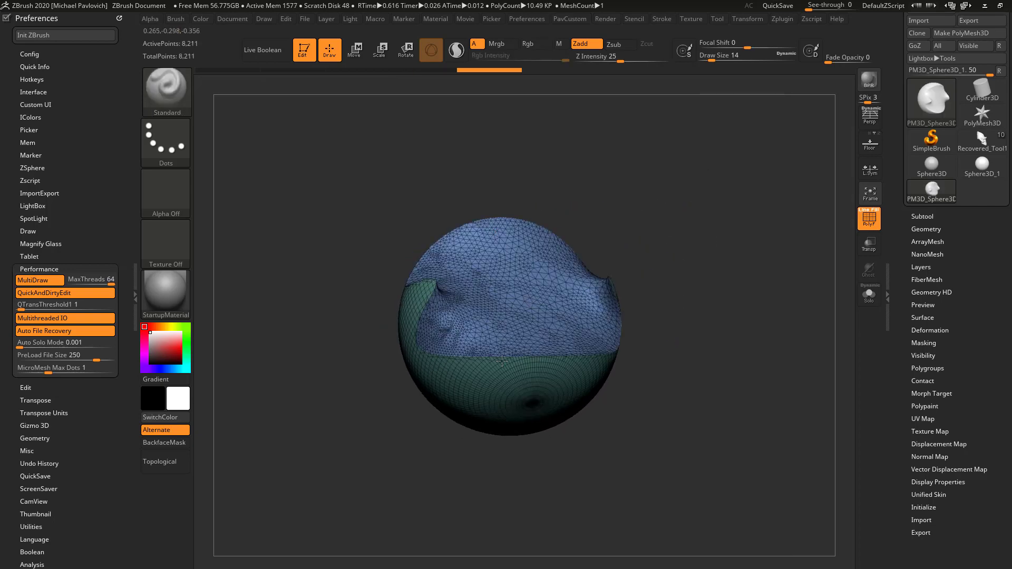
pyautogui.moveTo(606, 190); pyautogui.dragTo(594, 294)
pyautogui.moveTo(689, 375); pyautogui.dragTo(568, 314)
pyautogui.press('4')
pyautogui.click(702, 236)
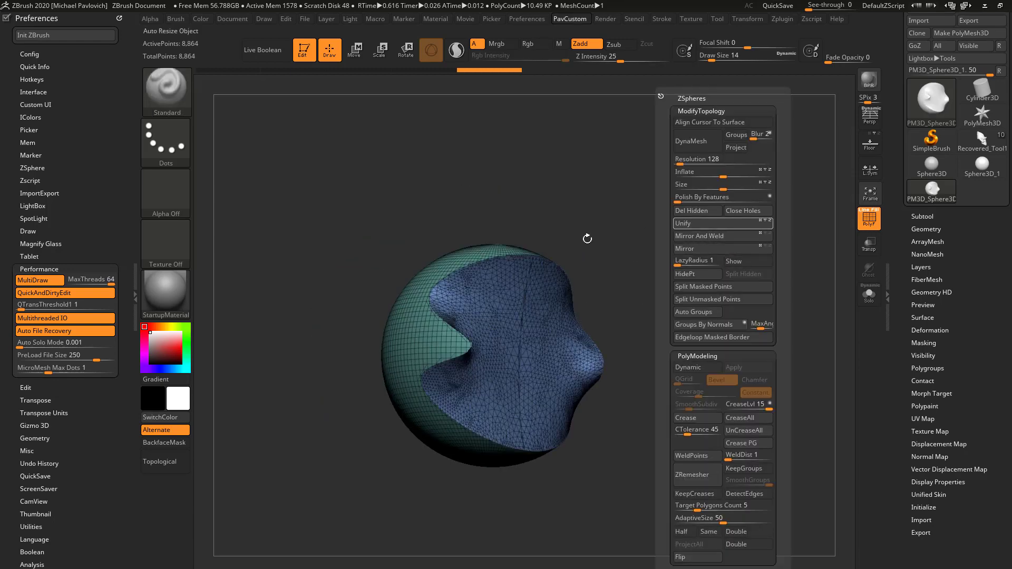
pyautogui.keyDown('shift'); pyautogui.moveTo(682, 267); pyautogui.dragTo(644, 287); pyautogui.keyUp('shift')
pyautogui.moveTo(712, 268); pyautogui.dragTo(553, 303)
pyautogui.keyDown('shift'); pyautogui.moveTo(665, 264); pyautogui.dragTo(467, 331); pyautogui.keyUp('shift')
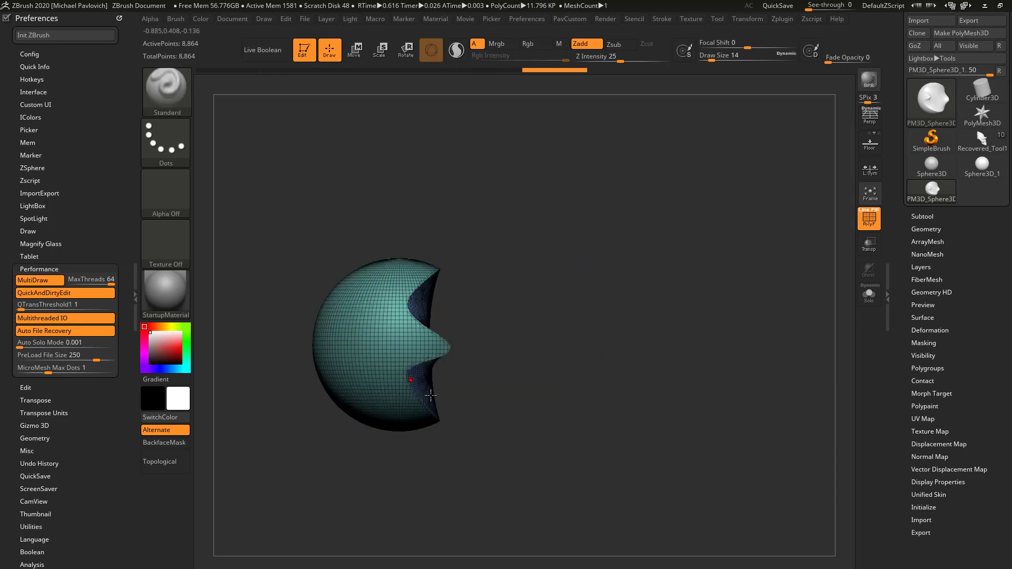
# Extrude the sphere's cap surface sideways along the X axis, well clear of the sphere, with the Move gizmo
pyautogui.keyDown('shift'); pyautogui.moveTo(613, 318); pyautogui.dragTo(602, 303); pyautogui.keyUp('shift')
pyautogui.press('w')
pyautogui.keyDown('alt'); pyautogui.moveTo(505, 305); pyautogui.dragTo(361, 351); pyautogui.keyUp('alt')
pyautogui.keyDown('alt'); pyautogui.click(464, 317); pyautogui.keyUp('alt')
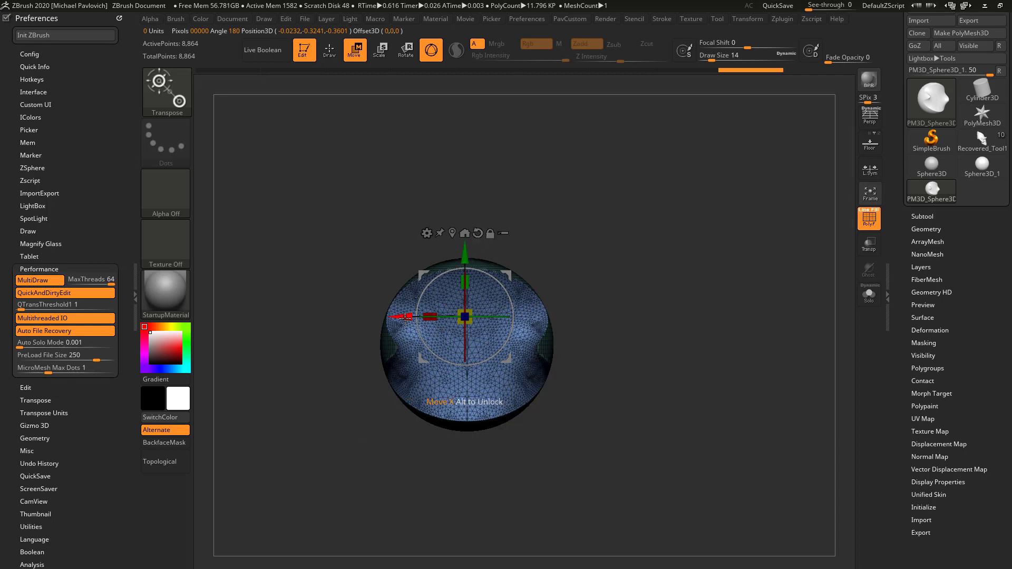
pyautogui.keyDown('ctrl'); pyautogui.moveTo(404, 317); pyautogui.dragTo(627, 317); pyautogui.keyUp('ctrl')
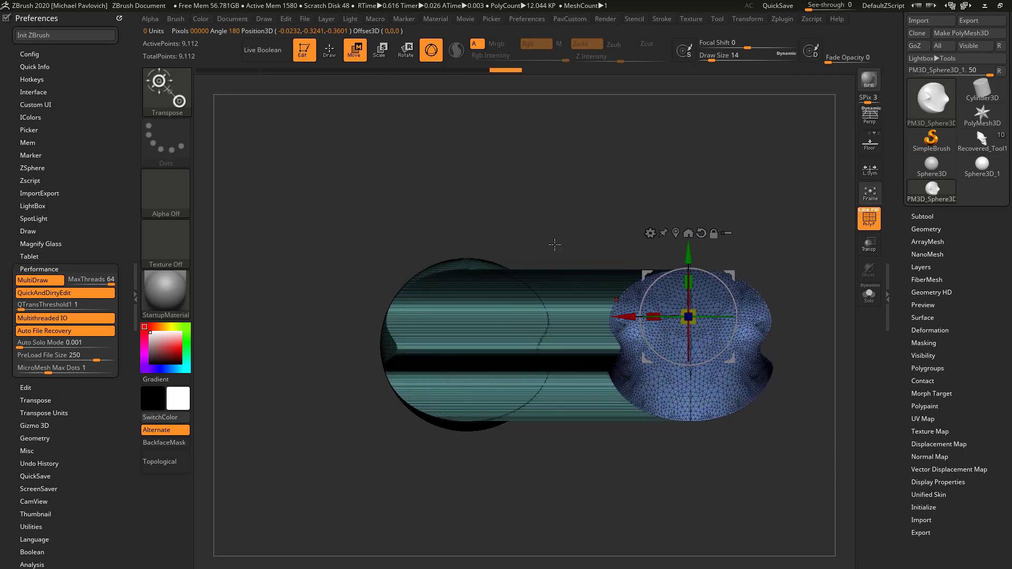
pyautogui.moveTo(553, 244); pyautogui.dragTo(568, 323)
# Isolate the moved cap's polygroup and grow the visibility to include the extruded walls
pyautogui.press('q')
pyautogui.moveTo(745, 345); pyautogui.dragTo(638, 296)
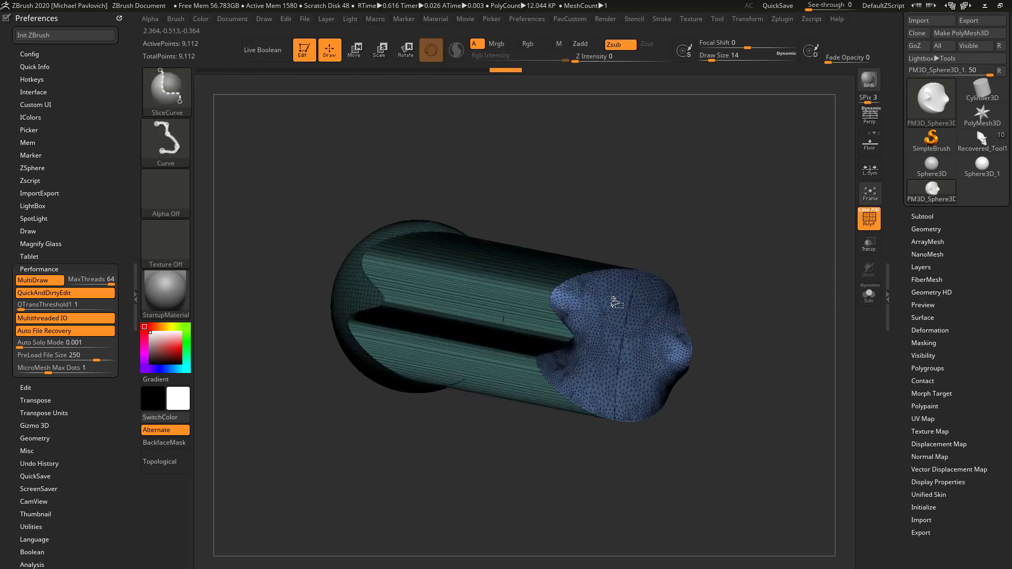
pyautogui.keyDown('ctrl'); pyautogui.keyDown('shift'); pyautogui.click(627, 307); pyautogui.keyUp('shift'); pyautogui.keyUp('ctrl')
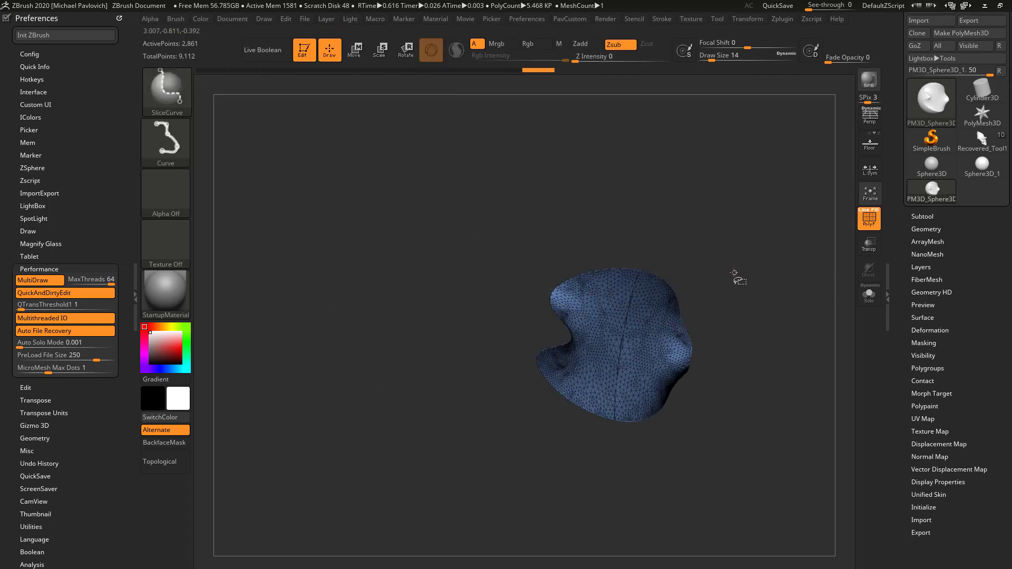
pyautogui.keyDown('ctrl'); pyautogui.keyDown('shift'); pyautogui.click(737, 276); pyautogui.keyUp('shift'); pyautogui.keyUp('ctrl')
pyautogui.moveTo(905, 376); pyautogui.dragTo(907, 349)
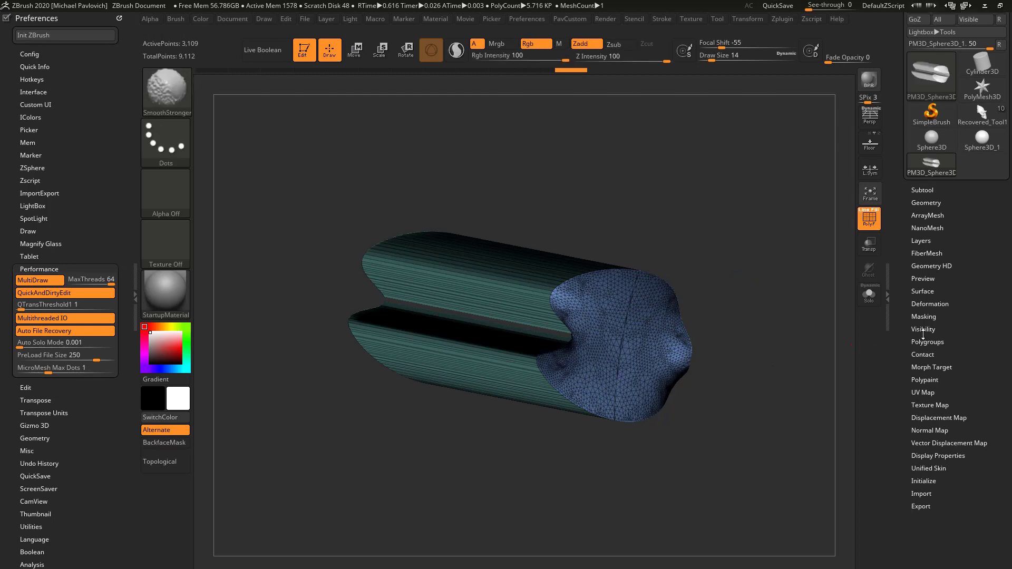
pyautogui.click(917, 329)
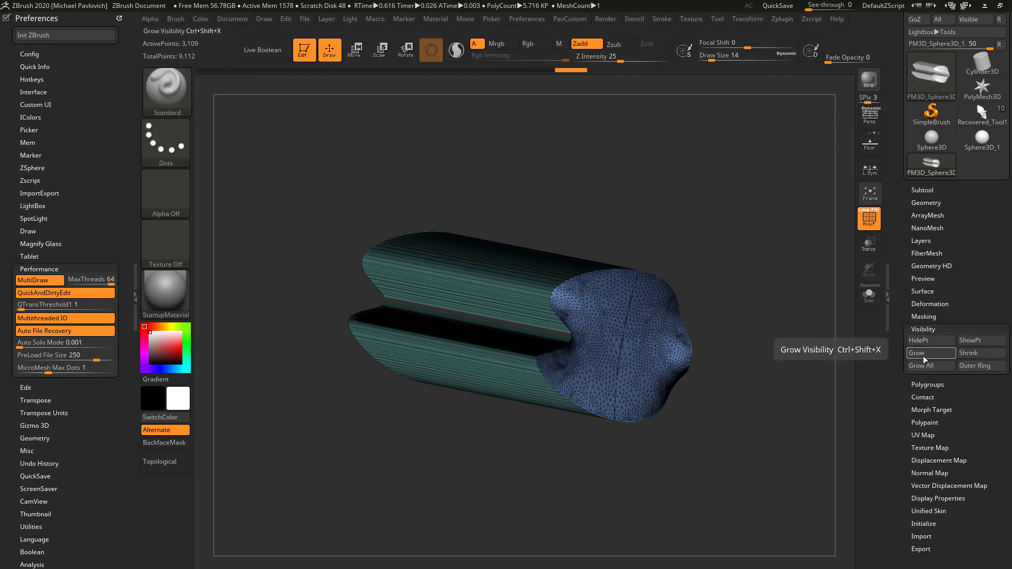
# Assign the visible cap and extruded walls to one polygroup and unhide the rest of the sphere
pyautogui.moveTo(722, 302)
pyautogui.mouseDown()
pyautogui.moveTo(724, 246)
pyautogui.moveTo(736, 300)
pyautogui.moveTo(759, 289)
pyautogui.moveTo(777, 320)
pyautogui.moveTo(743, 285)
pyautogui.moveTo(769, 253)
pyautogui.moveTo(787, 305)
pyautogui.moveTo(786, 283)
pyautogui.moveTo(807, 310)
pyautogui.moveTo(785, 295)
pyautogui.moveTo(793, 269)
pyautogui.mouseUp()
pyautogui.press('ctrl')
pyautogui.hotkey('ctrl', 'w')
pyautogui.hotkey('ctrl', 'shift')
pyautogui.keyDown('ctrl'); pyautogui.keyDown('shift'); pyautogui.click(788, 306); pyautogui.keyUp('shift'); pyautogui.keyUp('ctrl')
# Switch to the ZModeler brush and apply it to the leftover teal strip between the notches of the extrusion
pyautogui.moveTo(793, 270)
pyautogui.keyDown('alt'); pyautogui.mouseDown()
pyautogui.moveTo(808, 246)
pyautogui.moveTo(794, 258)
pyautogui.mouseUp(); pyautogui.keyUp('alt')
pyautogui.press('b')
pyautogui.press('z')
pyautogui.press('m')
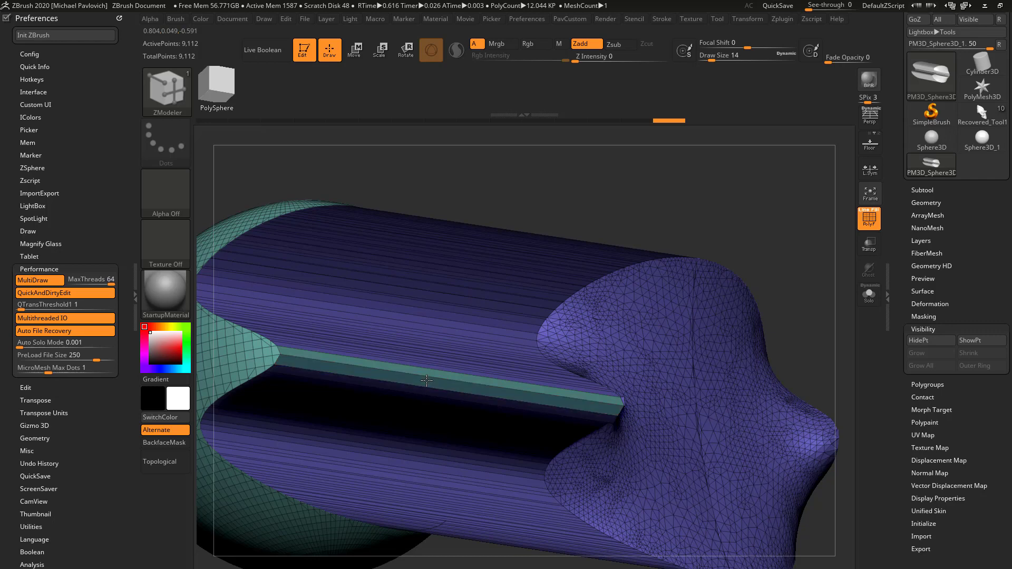
pyautogui.moveTo(424, 382); pyautogui.dragTo(427, 363)
# Try Mirror And Weld on the extruded sphere, inspect the mesh from another side, and undo the operation
pyautogui.press('f')
pyautogui.moveTo(682, 165); pyautogui.dragTo(691, 208)
pyautogui.moveTo(608, 221); pyautogui.dragTo(753, 224)
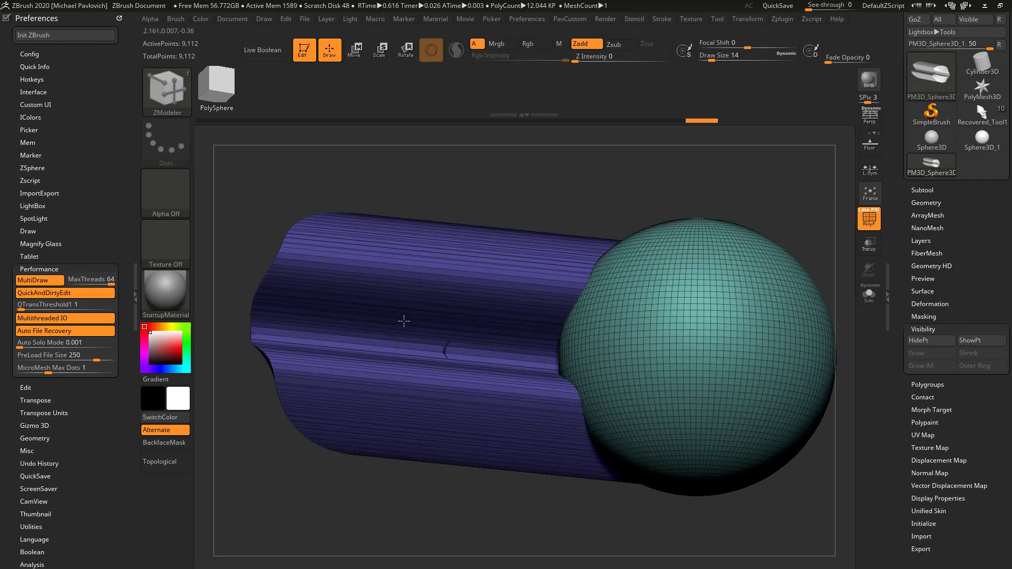
pyautogui.press('f')
pyautogui.moveTo(761, 190); pyautogui.dragTo(760, 232)
pyautogui.press('2')
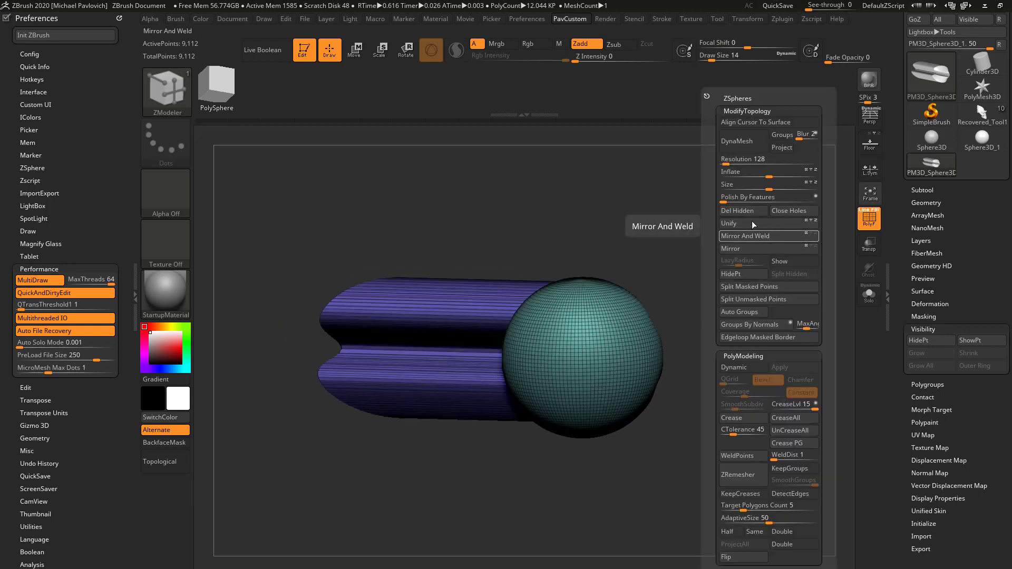
pyautogui.click(759, 238)
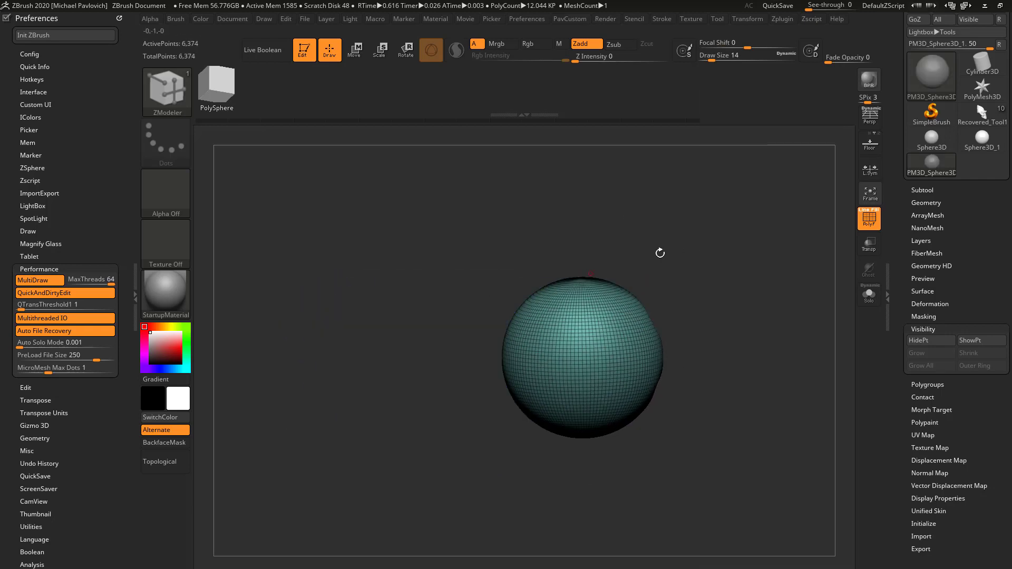
pyautogui.moveTo(745, 249); pyautogui.dragTo(743, 275)
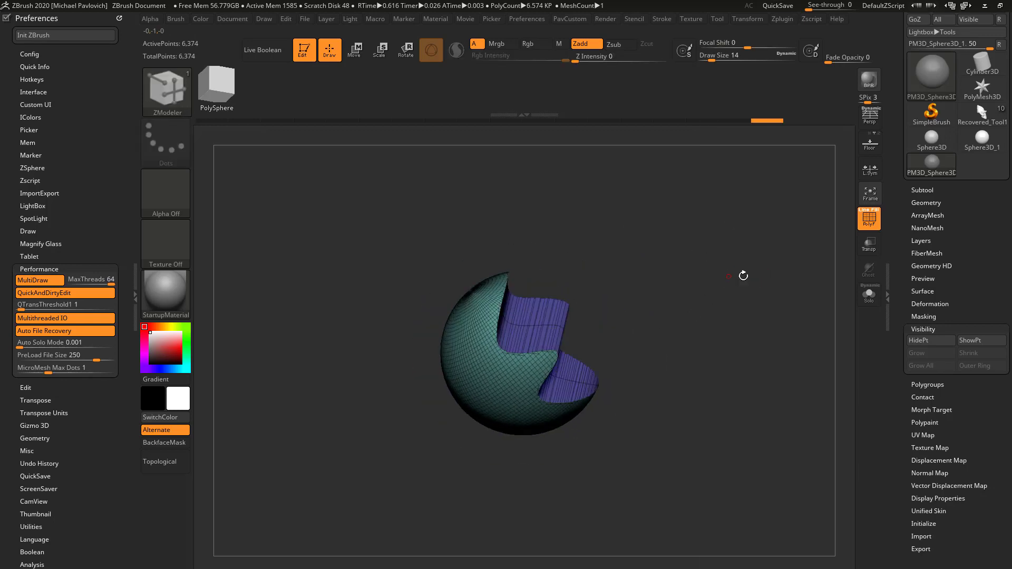
pyautogui.hotkey('ctrl', 'z')
# Flip the extruded sphere with Mirror and, with the floor grid shown, apply Mirror And Weld to extend the extrusion to both sides
pyautogui.press('3')
pyautogui.click(722, 248)
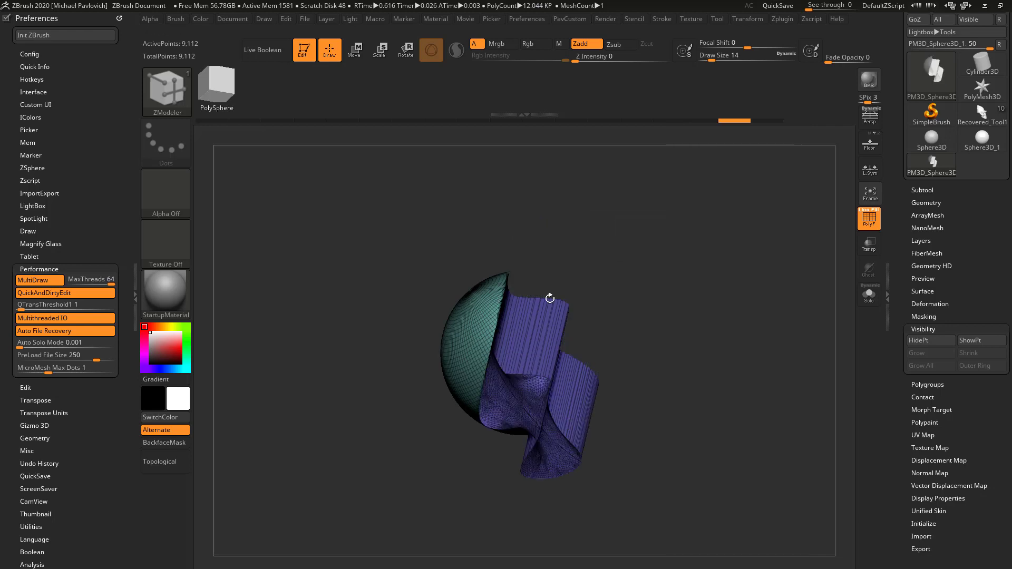
pyautogui.keyDown('shift'); pyautogui.moveTo(683, 303); pyautogui.dragTo(735, 267); pyautogui.keyUp('shift')
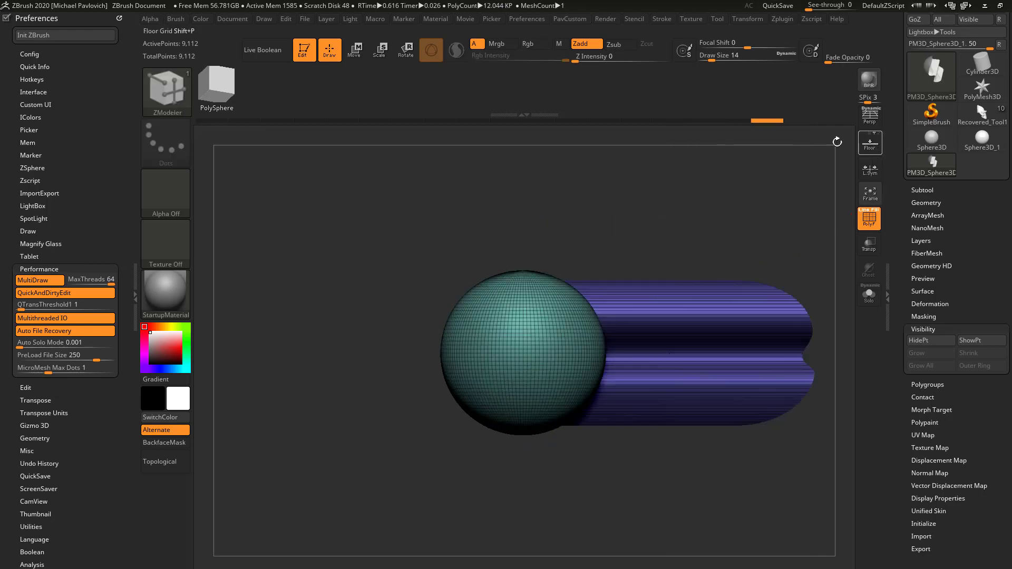
pyautogui.click(869, 142)
pyautogui.moveTo(748, 217); pyautogui.dragTo(718, 284)
pyautogui.press('3')
pyautogui.click(695, 235)
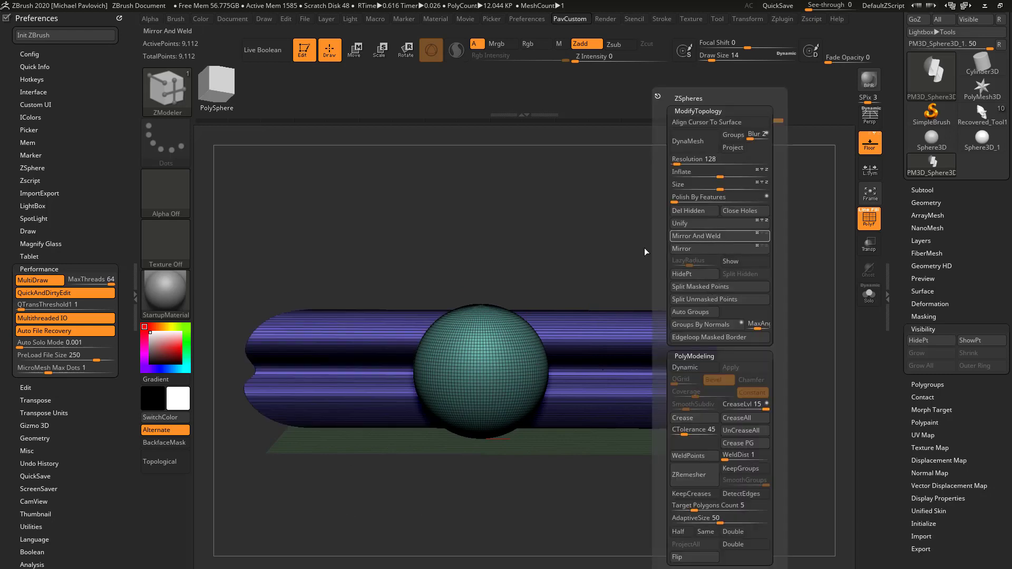
# Flip the one-sided extrusion with Mirror and apply Mirror And Weld to carve a channel through the sphere, inspecting it from several sides
pyautogui.moveTo(650, 271); pyautogui.dragTo(713, 248)
pyautogui.press('3')
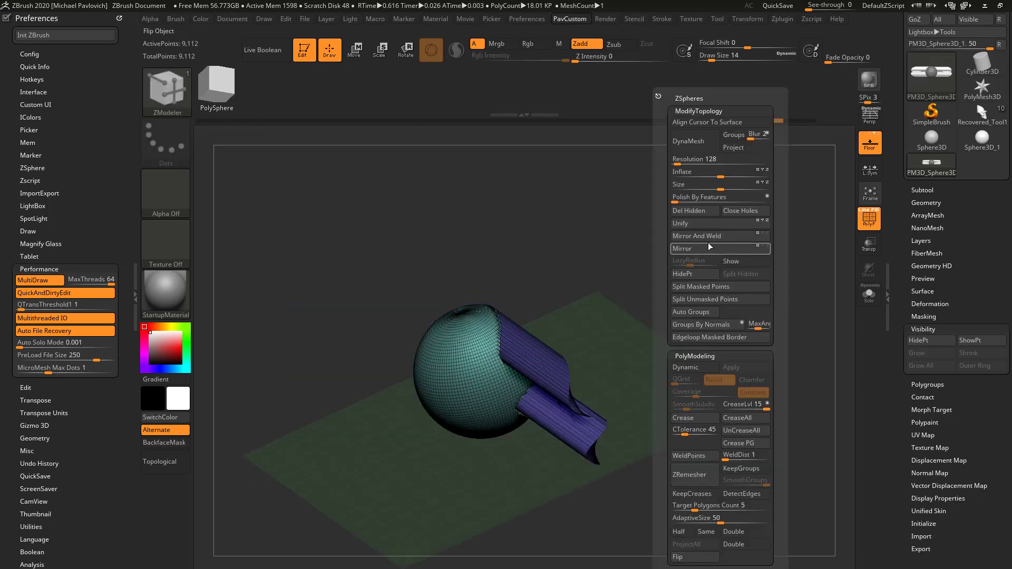
pyautogui.click(710, 245)
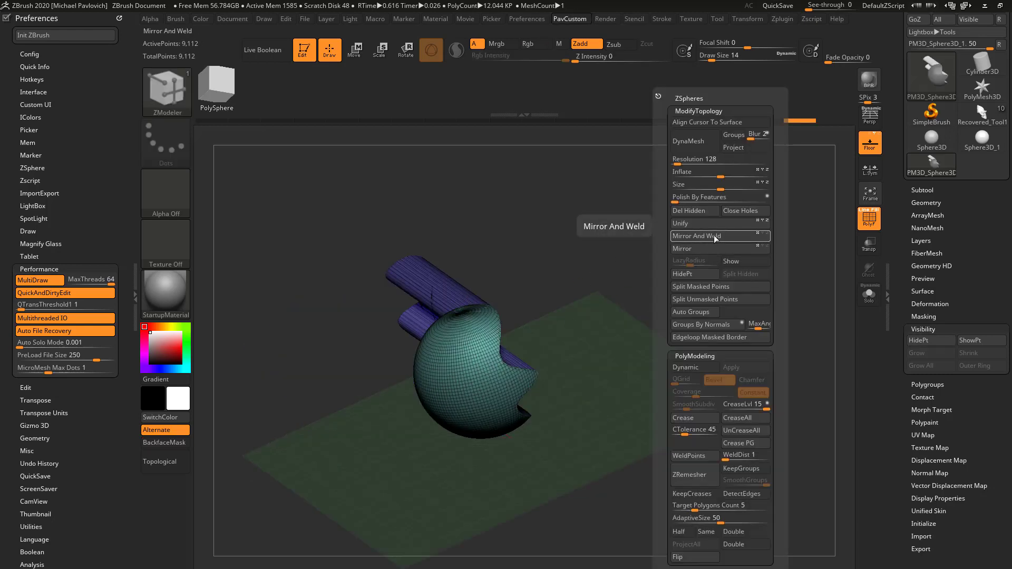
pyautogui.click(715, 236)
pyautogui.moveTo(555, 296); pyautogui.dragTo(850, 275)
pyautogui.moveTo(899, 237); pyautogui.dragTo(898, 317)
pyautogui.moveTo(719, 279); pyautogui.dragTo(627, 242)
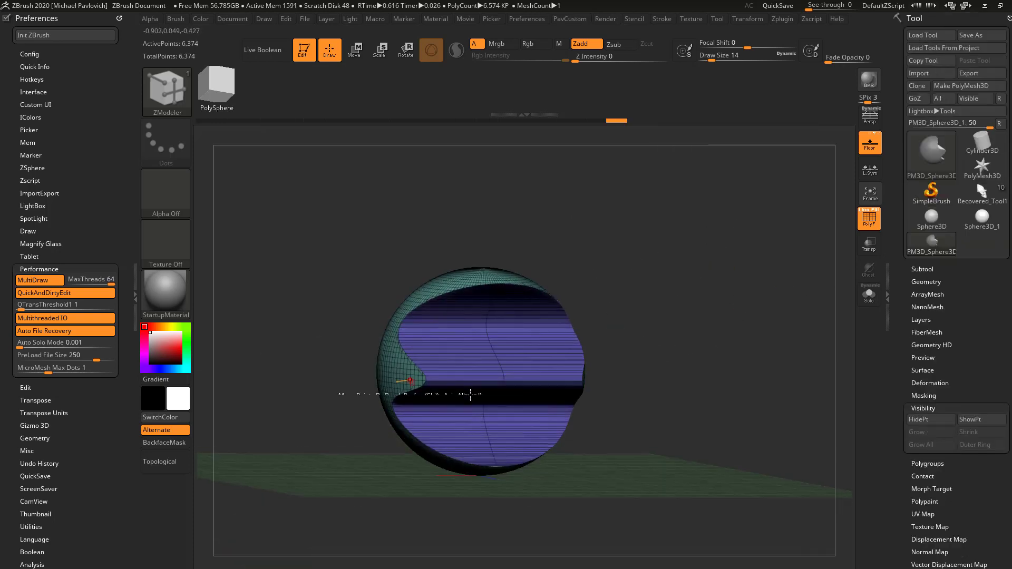
pyautogui.moveTo(601, 279)
pyautogui.mouseDown()
pyautogui.moveTo(632, 197)
pyautogui.moveTo(686, 263)
pyautogui.moveTo(645, 311)
pyautogui.moveTo(628, 283)
pyautogui.moveTo(578, 282)
pyautogui.mouseUp()
pyautogui.moveTo(607, 371); pyautogui.dragTo(692, 260)
# Switch to the Recovered_Tool1 skull, frame its cranium subtool and display its polygroup colours with the polyframe
pyautogui.click(978, 200)
pyautogui.moveTo(647, 294); pyautogui.dragTo(693, 293)
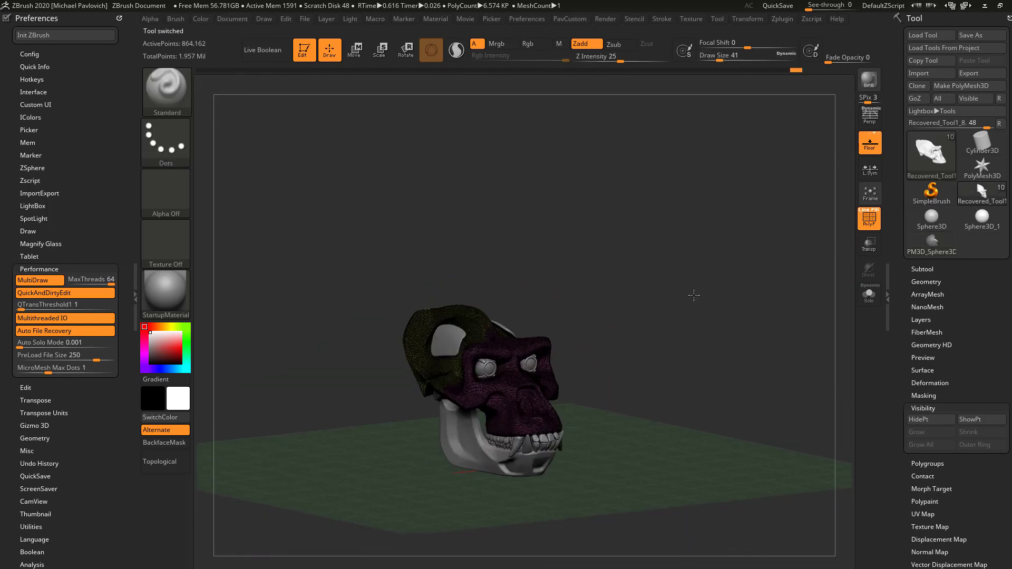
pyautogui.press('f')
pyautogui.hotkey('shift', 'f')
pyautogui.moveTo(765, 287)
pyautogui.keyDown('shift'); pyautogui.mouseDown()
pyautogui.moveTo(756, 307)
pyautogui.moveTo(649, 350)
pyautogui.mouseUp(); pyautogui.keyUp('shift')
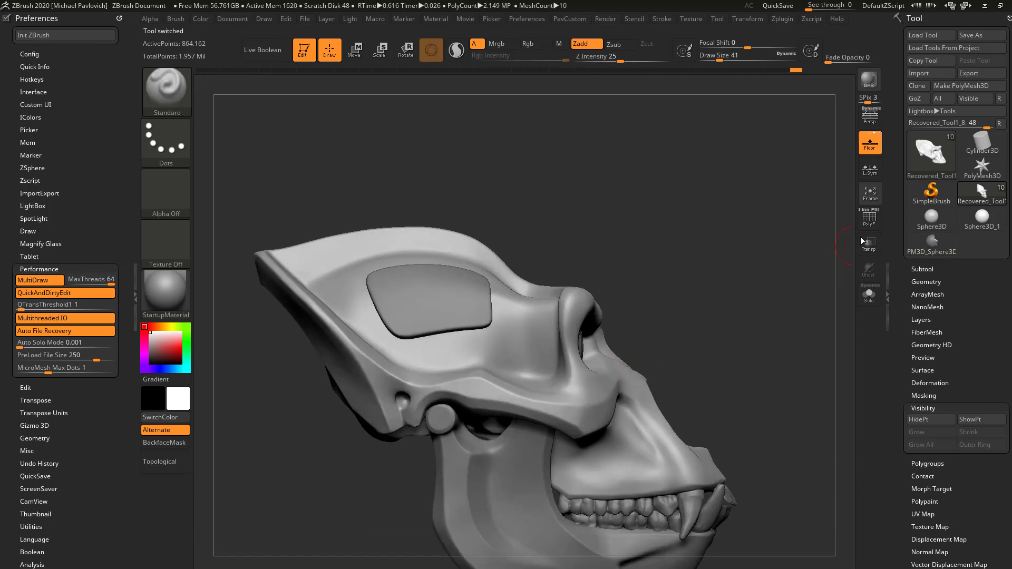
pyautogui.click(867, 217)
pyautogui.click(861, 210)
pyautogui.keyDown('alt'); pyautogui.moveTo(732, 239); pyautogui.dragTo(652, 319); pyautogui.keyUp('alt')
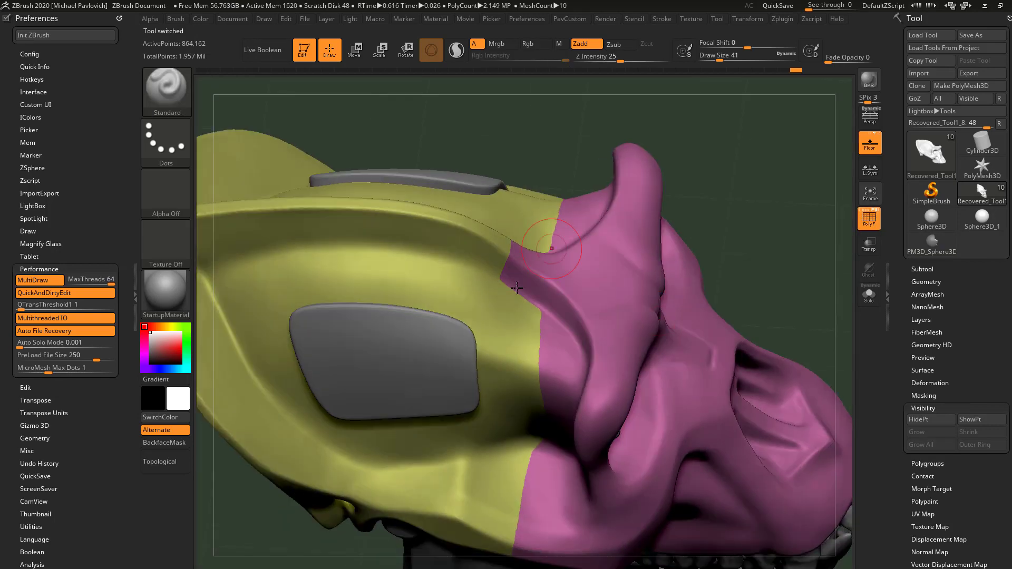
pyautogui.moveTo(787, 255); pyautogui.dragTo(794, 178)
pyautogui.moveTo(774, 332)
pyautogui.keyDown('alt'); pyautogui.mouseDown()
pyautogui.moveTo(765, 248)
pyautogui.moveTo(732, 253)
pyautogui.mouseUp(); pyautogui.keyUp('alt')
pyautogui.moveTo(796, 258)
pyautogui.mouseDown()
pyautogui.moveTo(727, 258)
pyautogui.moveTo(655, 312)
pyautogui.moveTo(764, 292)
pyautogui.moveTo(757, 295)
pyautogui.mouseUp()
# Isolate the magenta face polygroup, split the hidden cranium part off with Split Hidden, and solo the face piece
pyautogui.keyDown('ctrl'); pyautogui.keyDown('shift'); pyautogui.click(599, 324); pyautogui.keyUp('shift'); pyautogui.keyUp('ctrl')
pyautogui.press('4')
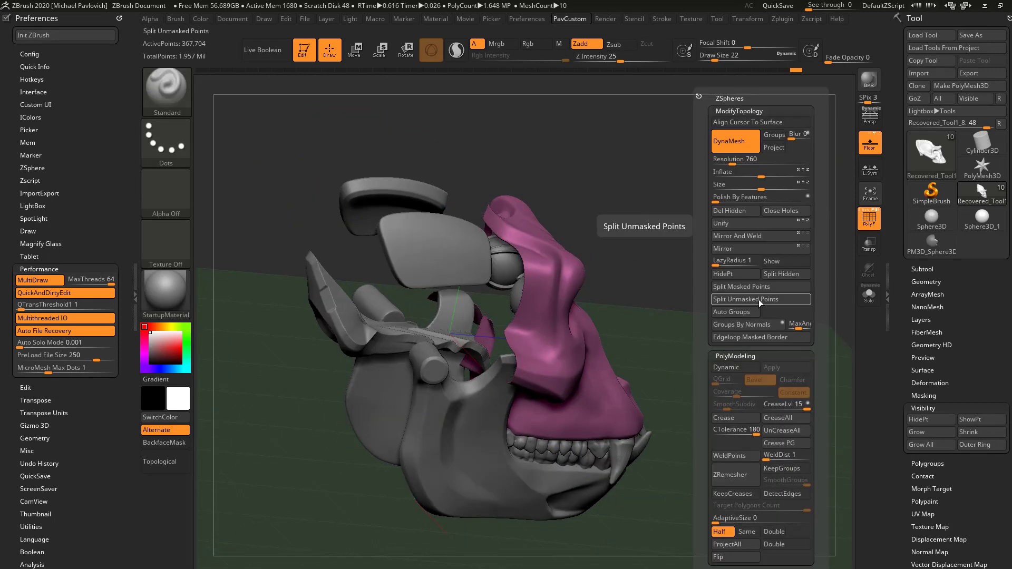
pyautogui.click(782, 277)
pyautogui.click(869, 294)
pyautogui.moveTo(828, 293); pyautogui.dragTo(789, 293)
# Cap the open cut of the soloed face piece with Close Holes
pyautogui.press('4')
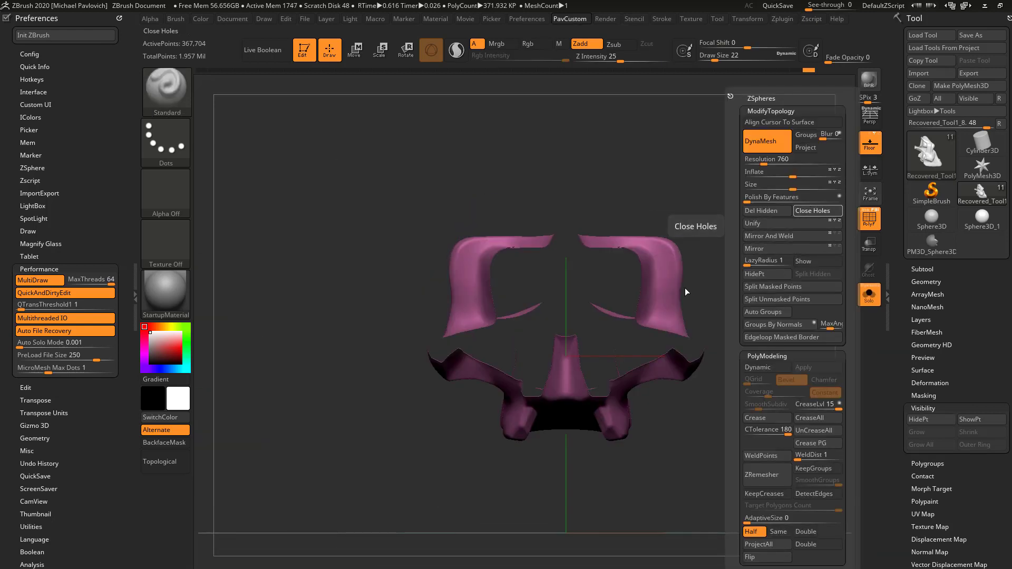
pyautogui.click(812, 211)
pyautogui.click(861, 210)
pyautogui.keyDown('alt'); pyautogui.moveTo(800, 223); pyautogui.dragTo(913, 172); pyautogui.keyUp('alt')
# Make the capped face piece symmetrical with Mirror And Weld and hide the floor grid
pyautogui.press('4')
pyautogui.click(750, 238)
pyautogui.click(870, 149)
pyautogui.moveTo(750, 234); pyautogui.dragTo(768, 247)
# Turn on Double in the display properties, show all subtools and inspect the face piece's cap against the rest of the skull
pyautogui.moveTo(899, 315); pyautogui.dragTo(898, 304)
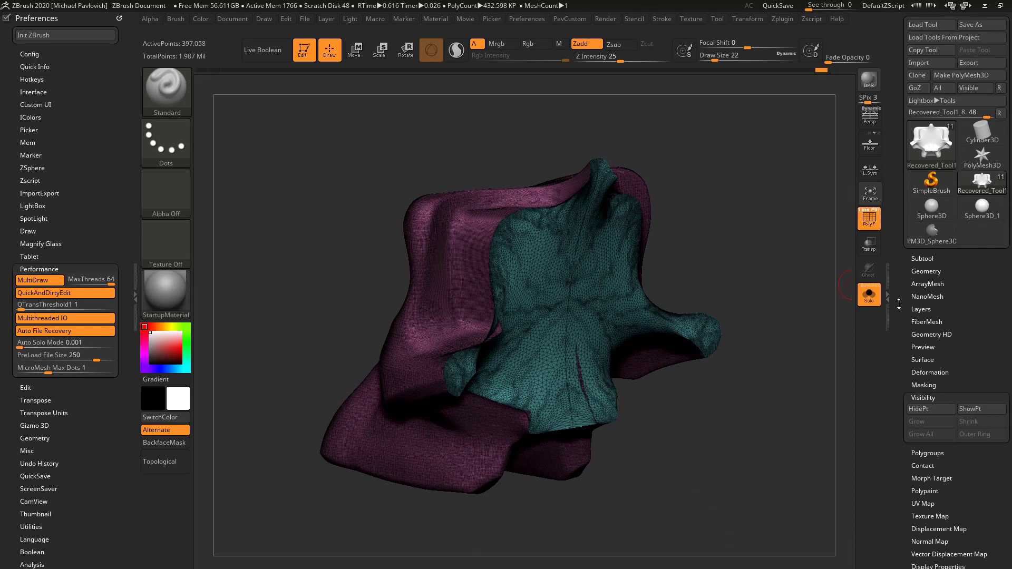
pyautogui.scroll(-7, 898, 304)
pyautogui.click(927, 221)
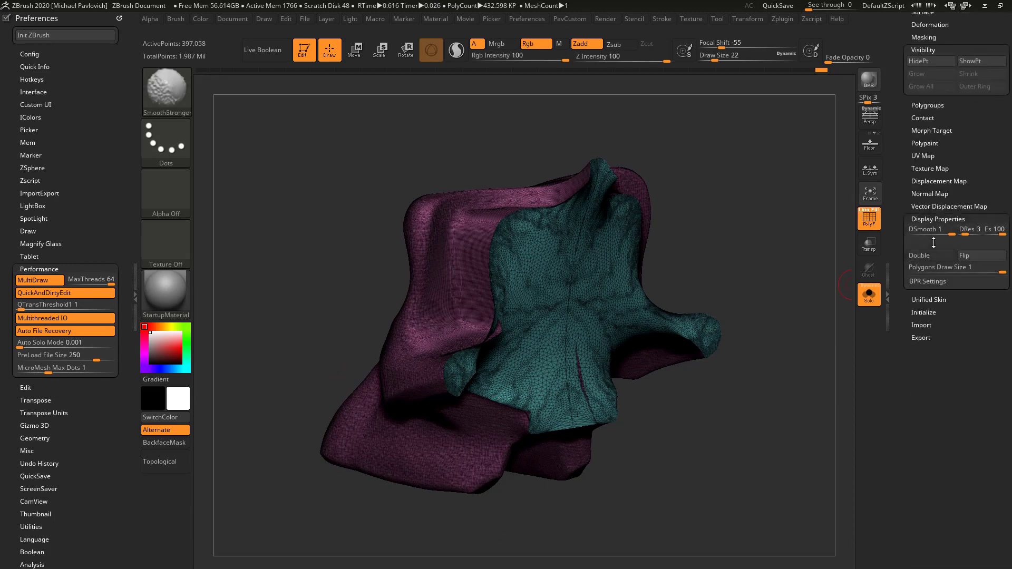
pyautogui.moveTo(796, 263)
pyautogui.mouseDown()
pyautogui.moveTo(772, 220)
pyautogui.moveTo(768, 272)
pyautogui.moveTo(718, 265)
pyautogui.mouseUp()
pyautogui.moveTo(632, 225); pyautogui.dragTo(571, 300)
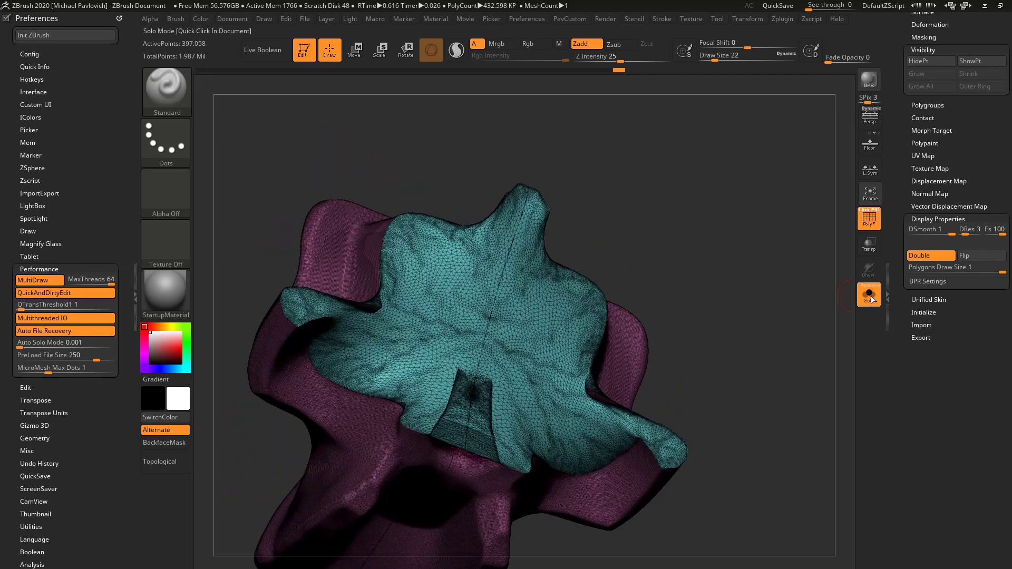
pyautogui.click(868, 294)
pyautogui.moveTo(778, 339); pyautogui.dragTo(414, 324)
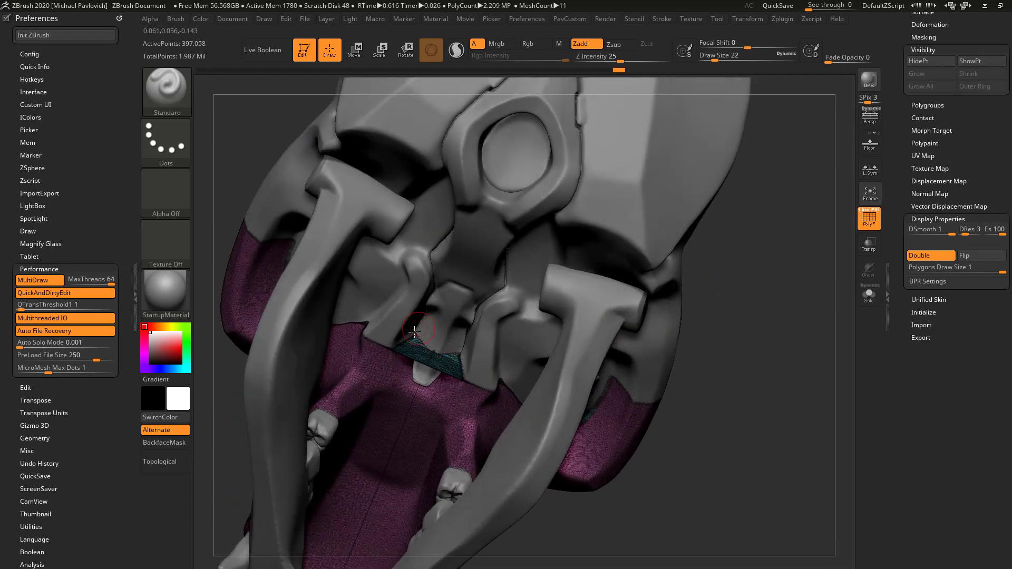
pyautogui.moveTo(792, 315); pyautogui.dragTo(549, 395)
pyautogui.moveTo(652, 229); pyautogui.dragTo(584, 394)
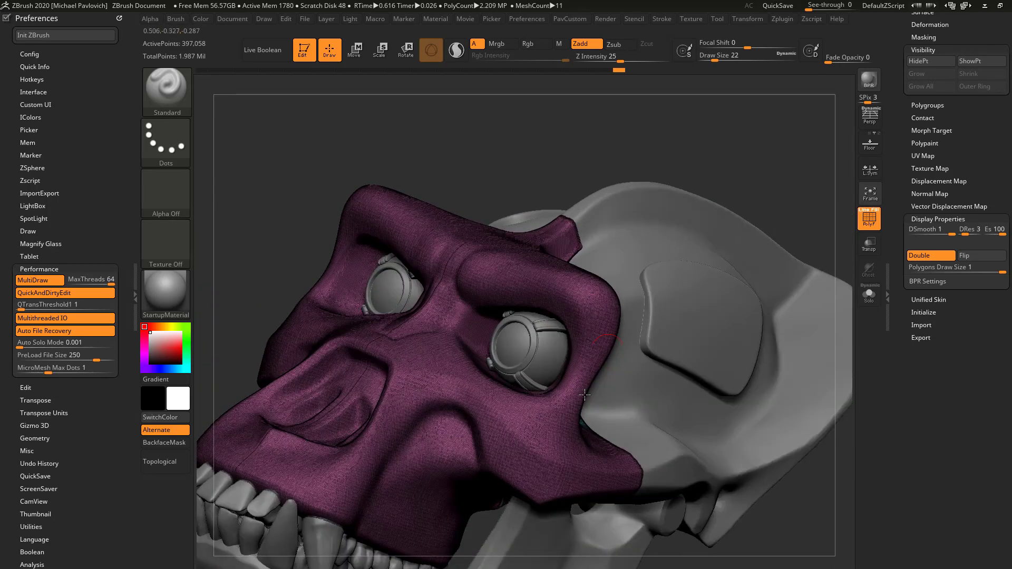
# Solo the face piece, mask everything except its cap with the Move gizmo active, and extrude the cap far sideways along X
pyautogui.click(869, 295)
pyautogui.moveTo(775, 269)
pyautogui.mouseDown()
pyautogui.moveTo(741, 239)
pyautogui.moveTo(768, 251)
pyautogui.moveTo(756, 233)
pyautogui.moveTo(756, 266)
pyautogui.mouseUp()
pyautogui.press('w')
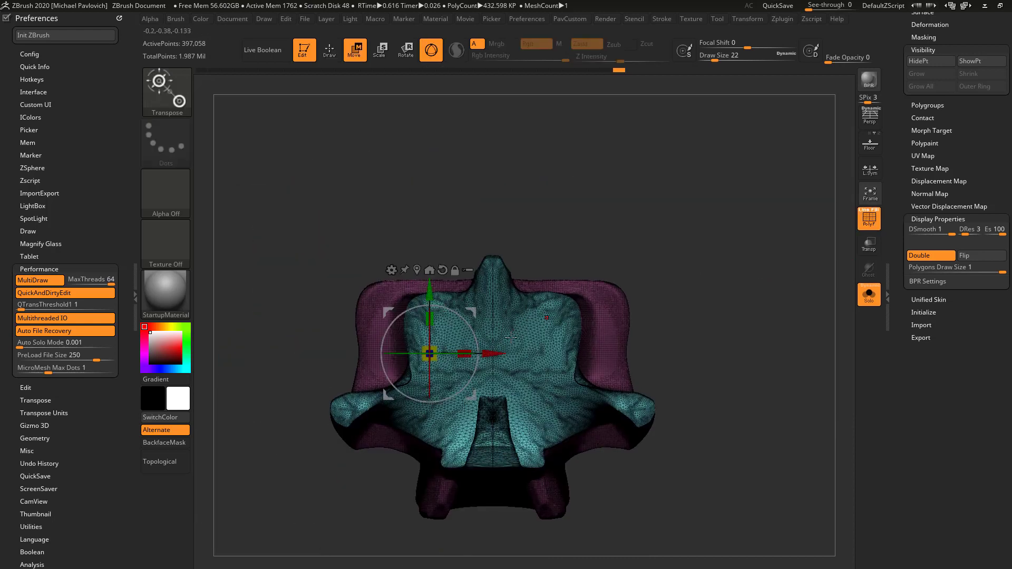
pyautogui.keyDown('ctrl'); pyautogui.click(498, 327); pyautogui.keyUp('ctrl')
pyautogui.keyDown('alt'); pyautogui.click(511, 246); pyautogui.keyUp('alt')
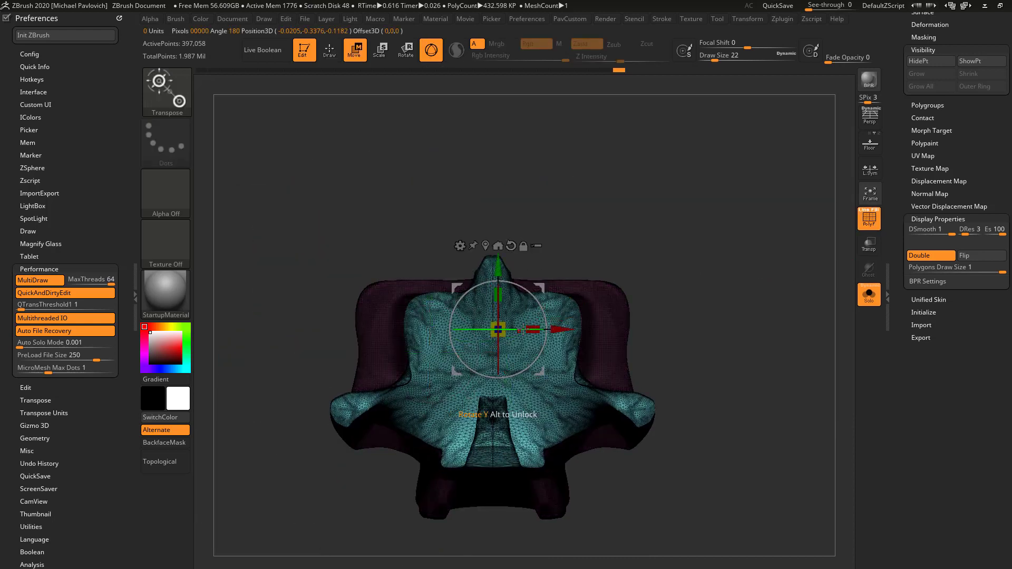
pyautogui.moveTo(564, 329); pyautogui.dragTo(902, 329)
pyautogui.hotkey('ctrl', 'z')
pyautogui.hotkey('ctrl', 'z')
pyautogui.press('q')
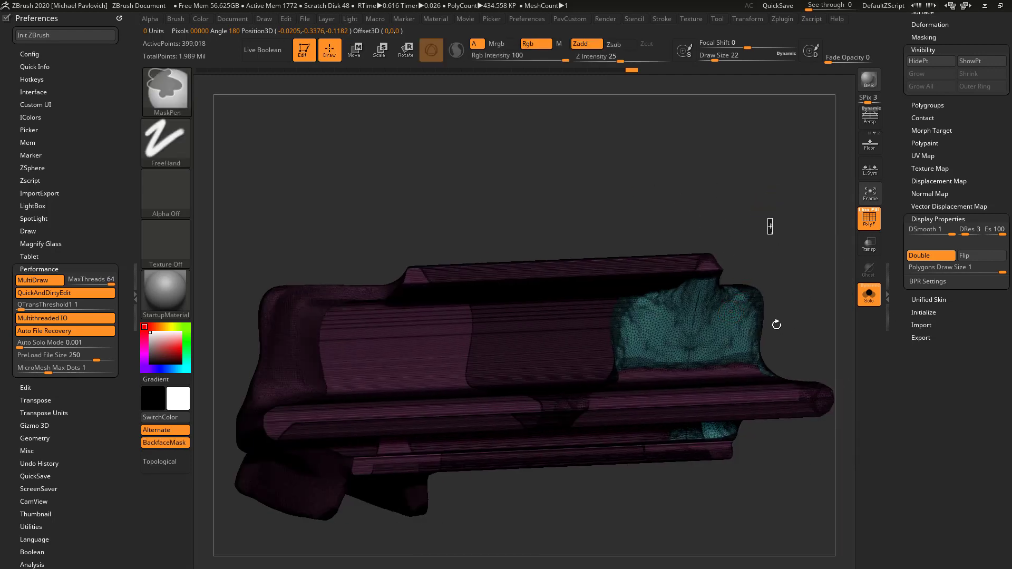
# Isolate the cap with its extruded walls, assign them to one polygroup and unhide the rest of the face piece
pyautogui.keyDown('ctrl'); pyautogui.keyDown('shift'); pyautogui.click(706, 337); pyautogui.keyUp('shift'); pyautogui.keyUp('ctrl')
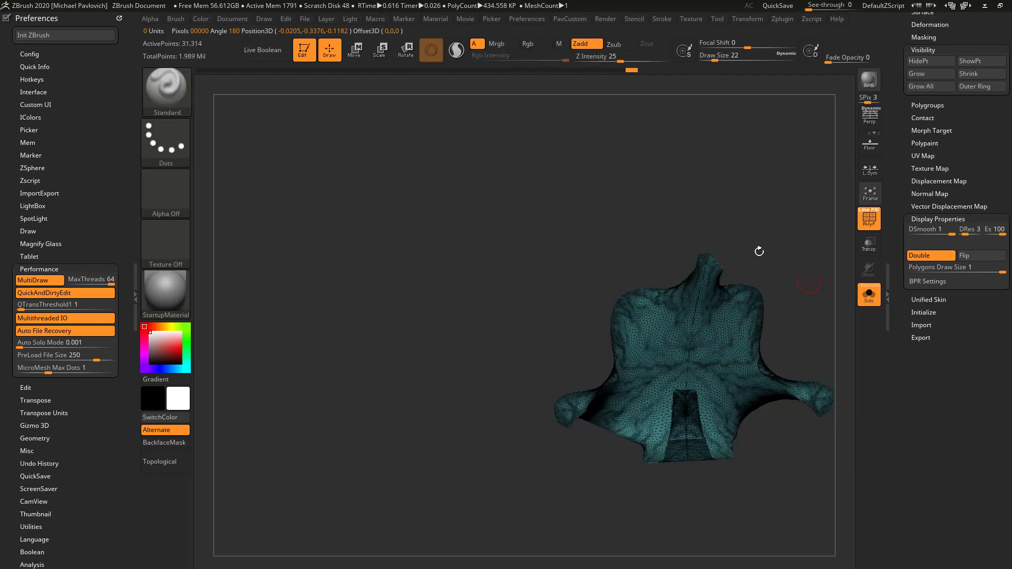
pyautogui.hotkey('ctrl', 'shift')
pyautogui.keyDown('ctrl'); pyautogui.keyDown('shift'); pyautogui.click(738, 312); pyautogui.keyUp('shift'); pyautogui.keyUp('ctrl')
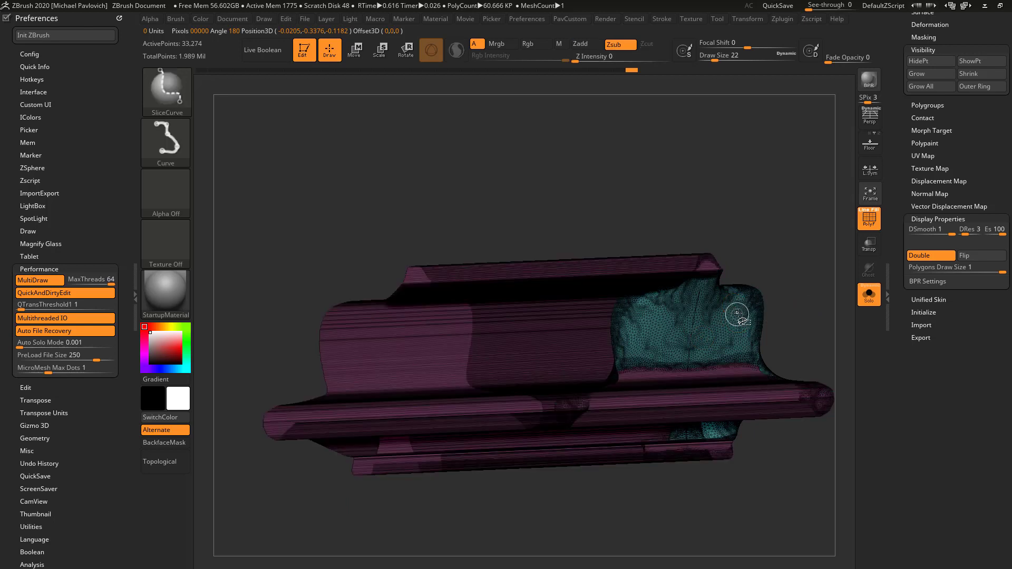
pyautogui.keyDown('ctrl'); pyautogui.keyDown('shift'); pyautogui.click(823, 272); pyautogui.keyUp('shift'); pyautogui.keyUp('ctrl')
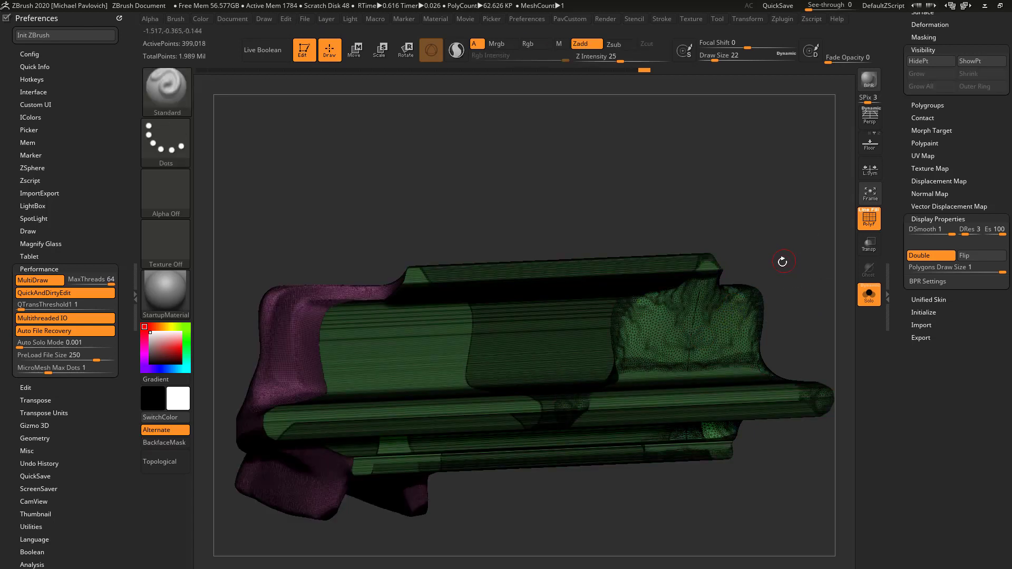
# Flip the extruded face piece with Mirror, apply Mirror And Weld, and show the complete skull
pyautogui.press('space')
pyautogui.click(769, 254)
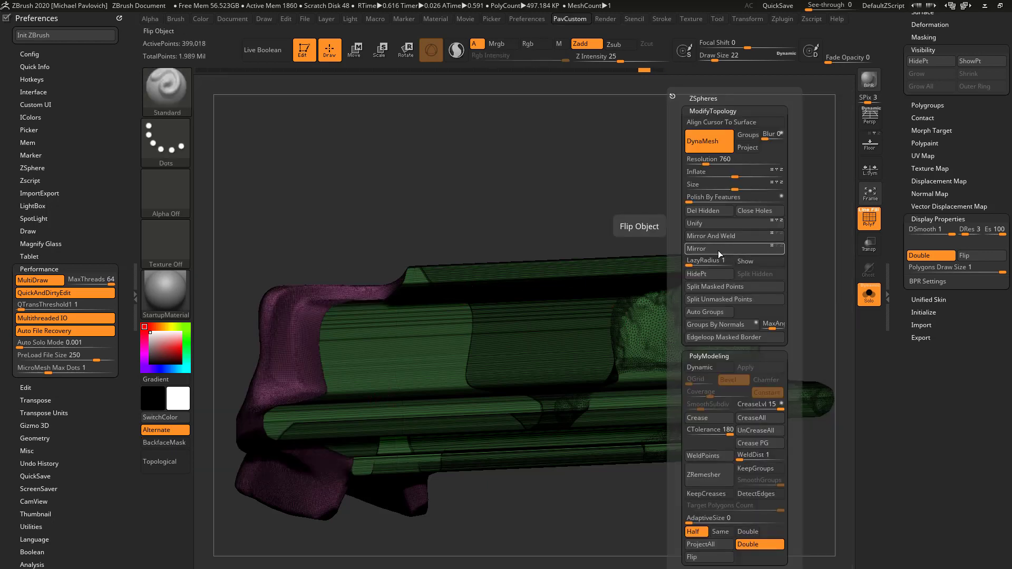
pyautogui.click(719, 248)
pyautogui.click(723, 236)
pyautogui.moveTo(626, 298)
pyautogui.mouseDown()
pyautogui.moveTo(654, 278)
pyautogui.moveTo(719, 293)
pyautogui.moveTo(745, 284)
pyautogui.moveTo(697, 264)
pyautogui.moveTo(730, 232)
pyautogui.moveTo(771, 251)
pyautogui.moveTo(776, 316)
pyautogui.moveTo(781, 280)
pyautogui.moveTo(650, 390)
pyautogui.moveTo(807, 319)
pyautogui.moveTo(790, 385)
pyautogui.moveTo(810, 406)
pyautogui.moveTo(568, 273)
pyautogui.mouseUp()
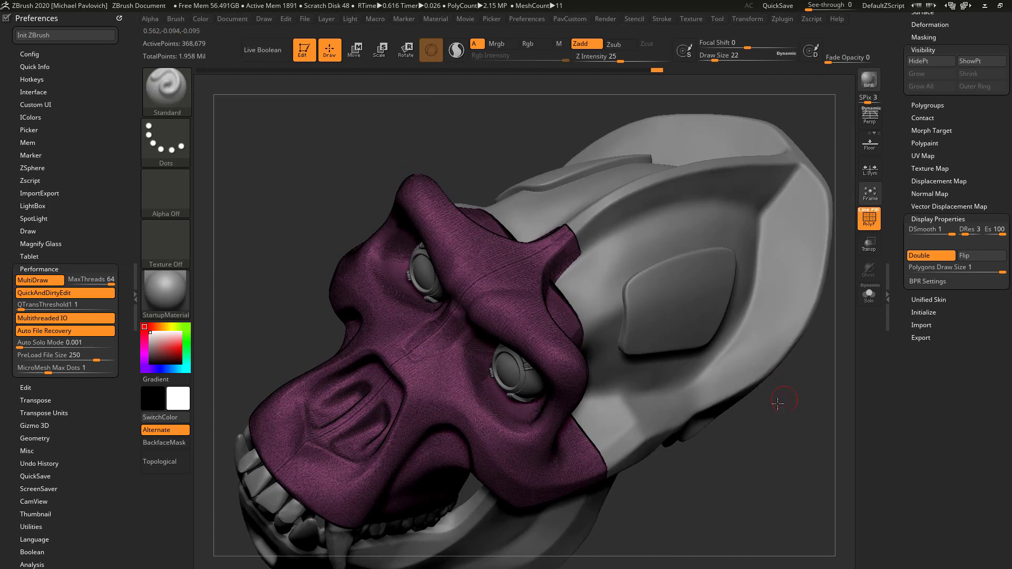
# Hide the wireframe, solo the face piece and inspect the recess carved behind the face from several sides
pyautogui.moveTo(778, 403); pyautogui.dragTo(772, 291)
pyautogui.hotkey('shift', 'f')
pyautogui.click(868, 294)
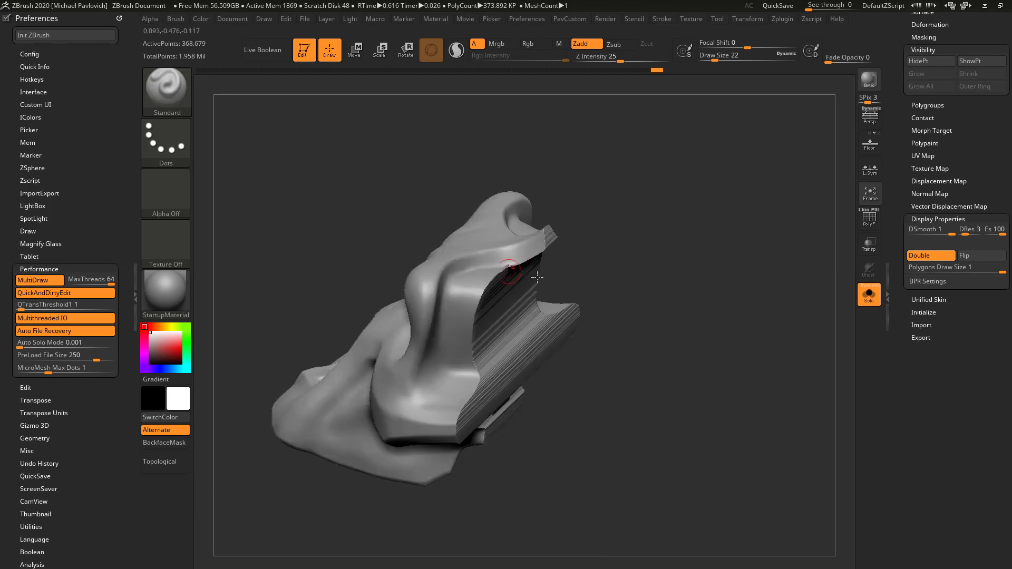
pyautogui.moveTo(738, 334); pyautogui.dragTo(839, 301)
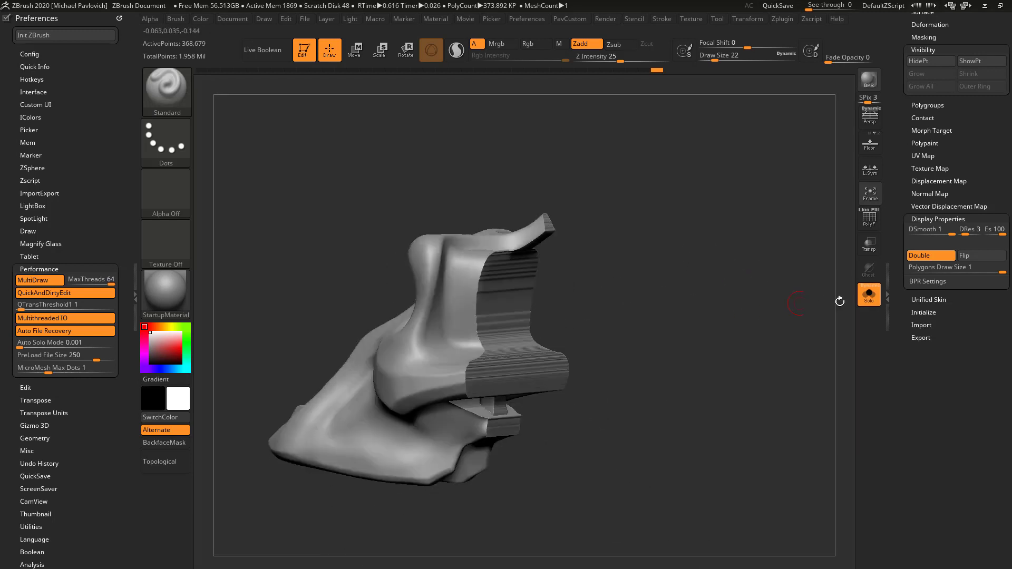
pyautogui.click(869, 221)
pyautogui.moveTo(770, 273); pyautogui.dragTo(750, 269)
# Undo the Mirror And Weld, flip, polygroup assignment and sideways extrusion, returning to the simple capped face piece
pyautogui.hotkey('ctrl', 'z')
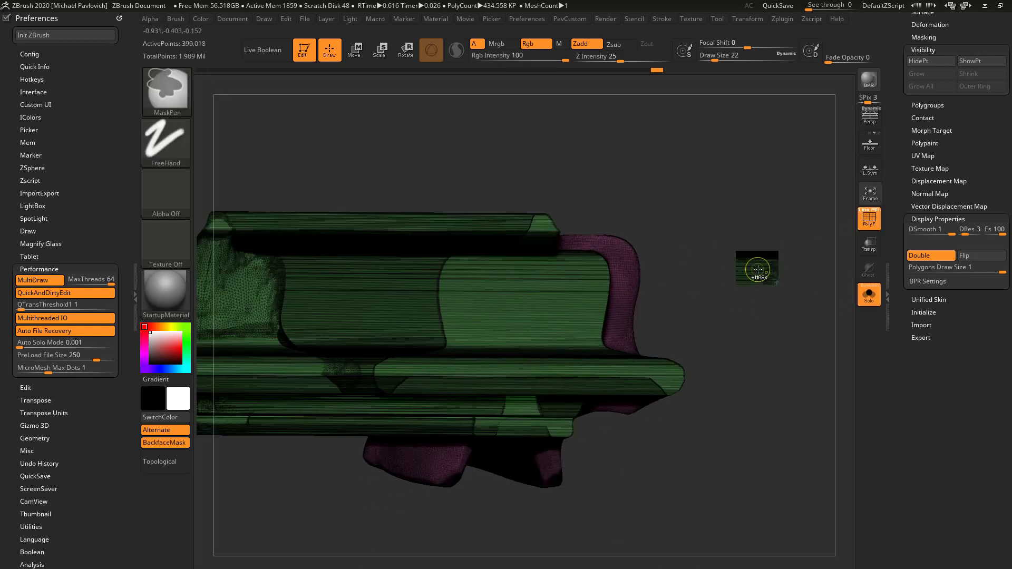
pyautogui.hotkey('ctrl', 'z')
pyautogui.hotkey('ctrl', 'z')
pyautogui.hotkey('ctrl', 'z')
pyautogui.hotkey('ctrl', 'z')
pyautogui.hotkey('ctrl', 'z')
pyautogui.hotkey('ctrl', 'z')
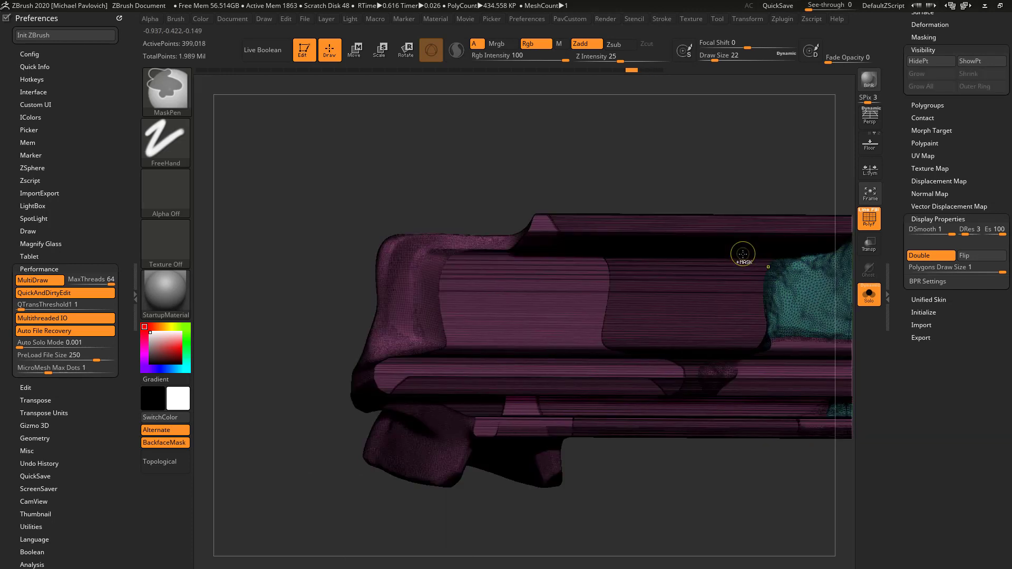
pyautogui.hotkey('ctrl', 'z')
pyautogui.hotkey('ctrl', 'z')
pyautogui.hotkey('ctrl', 'z')
pyautogui.hotkey('ctrl', 'z')
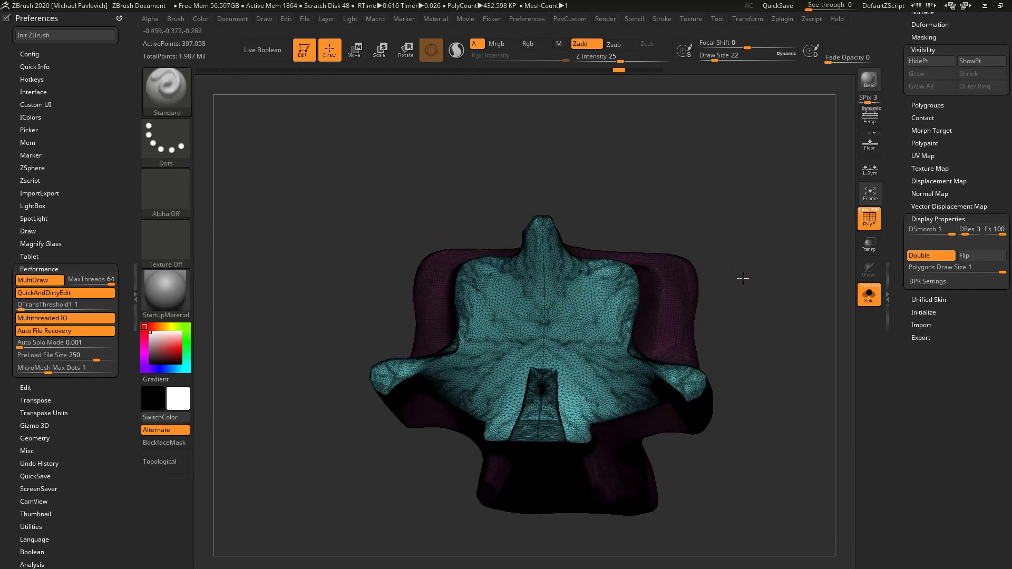
# Activate the Move gizmo on the unmasked cap, place it at the cap's centre and reset its orientation
pyautogui.press('w')
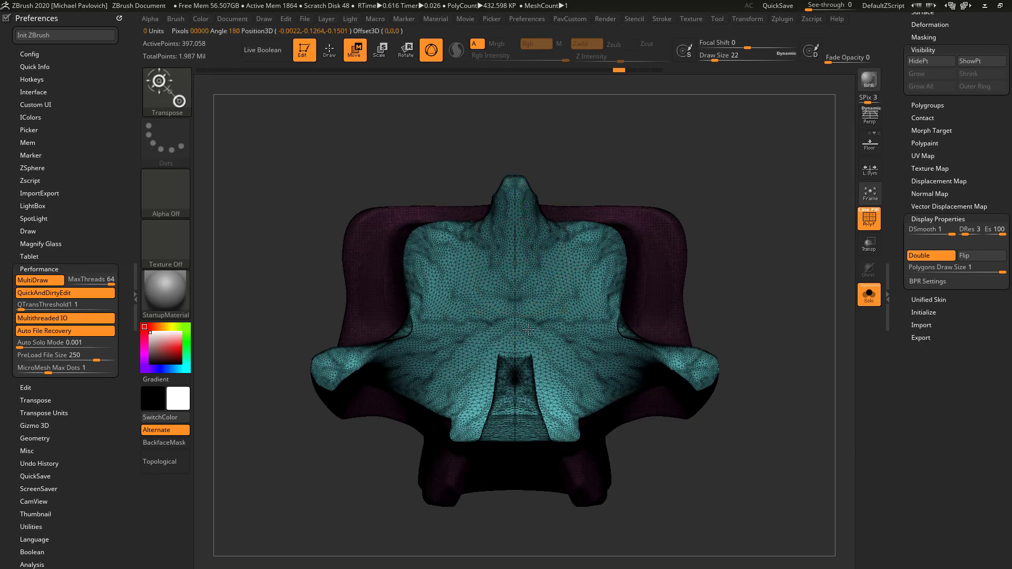
pyautogui.moveTo(726, 224); pyautogui.dragTo(724, 297)
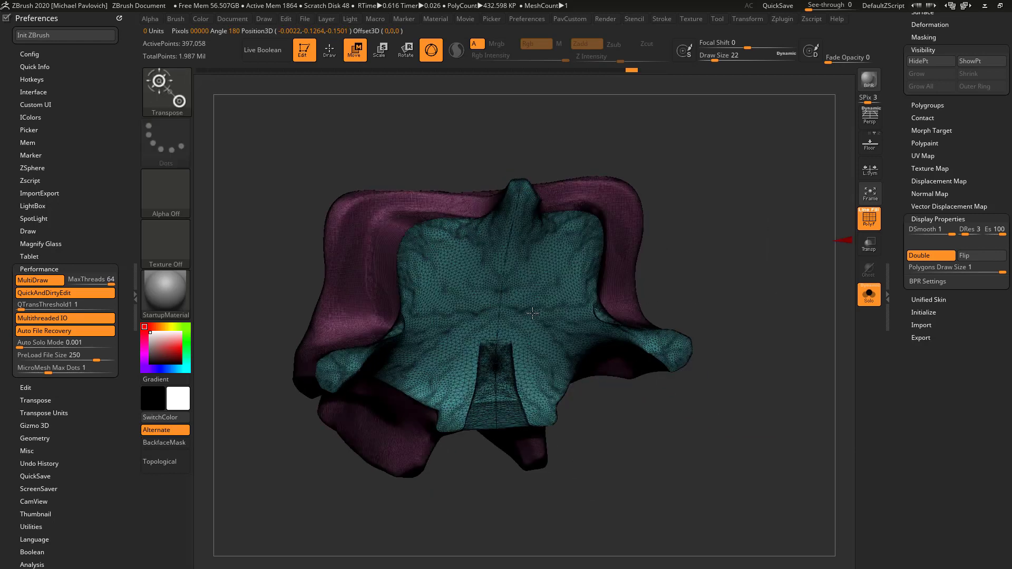
pyautogui.keyDown('ctrl'); pyautogui.click(511, 283); pyautogui.keyUp('ctrl')
pyautogui.moveTo(770, 272)
pyautogui.mouseDown()
pyautogui.moveTo(817, 311)
pyautogui.moveTo(767, 265)
pyautogui.mouseUp()
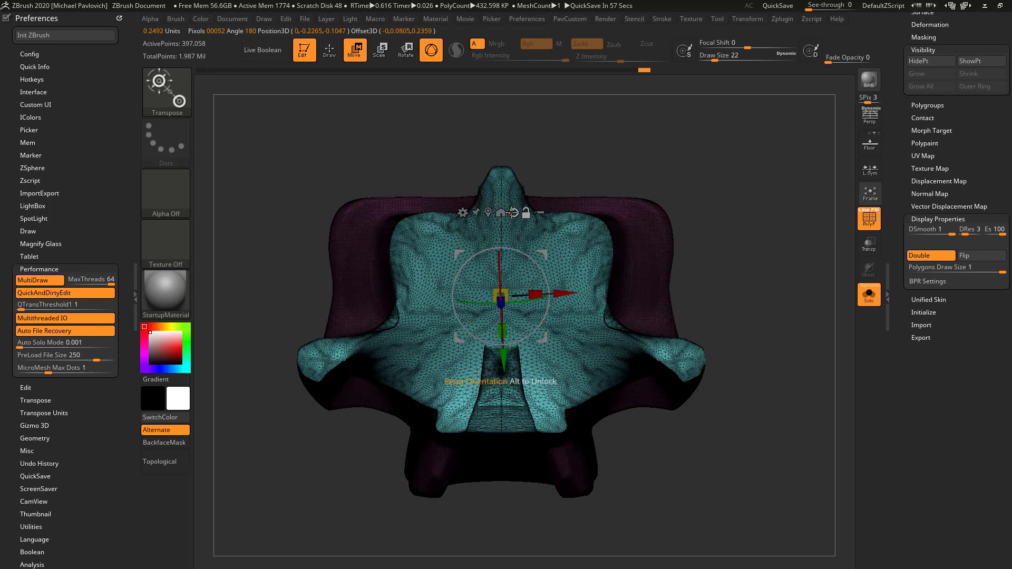
pyautogui.keyDown('alt'); pyautogui.moveTo(705, 216); pyautogui.dragTo(725, 224); pyautogui.keyUp('alt')
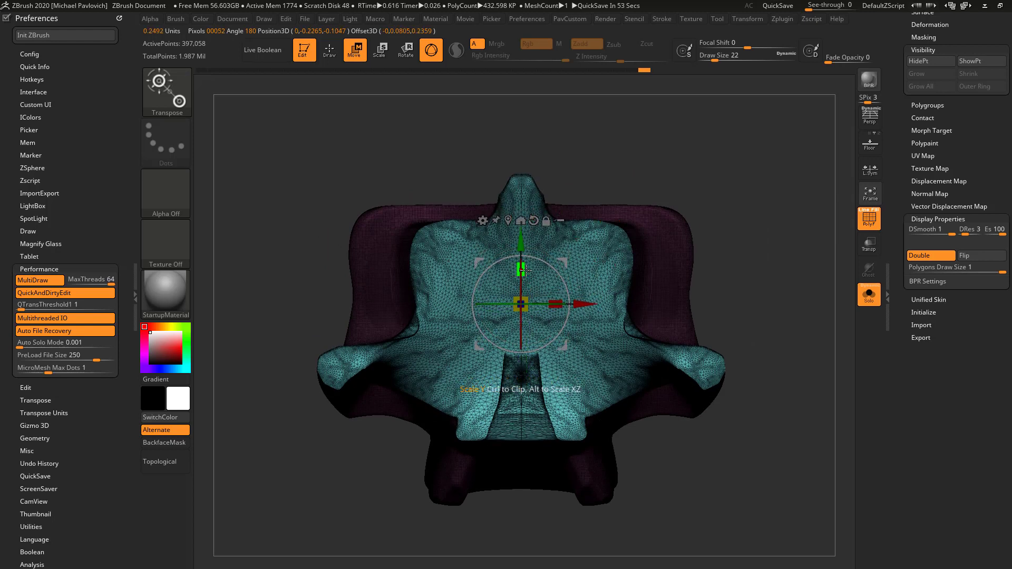
# Scale the cap inward along Y and X and move it down about 0.13
pyautogui.moveTo(525, 269); pyautogui.dragTo(527, 326)
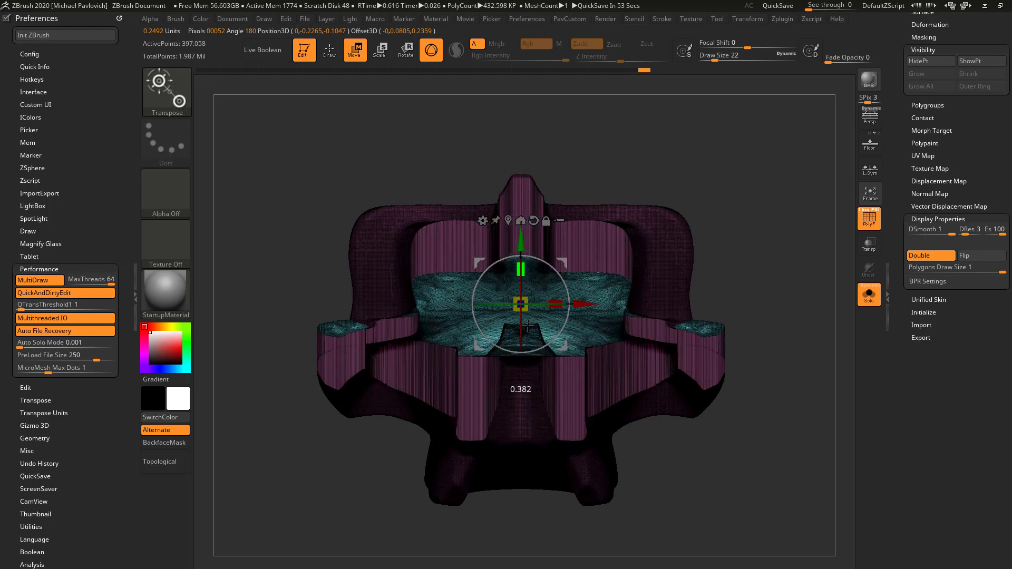
pyautogui.moveTo(684, 197); pyautogui.dragTo(704, 223)
pyautogui.moveTo(556, 304); pyautogui.dragTo(520, 301)
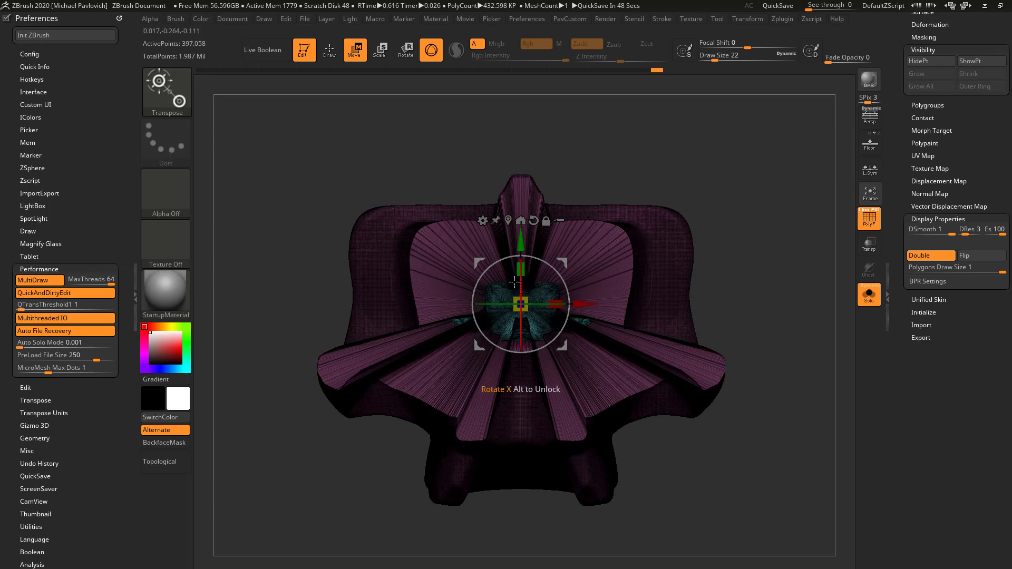
pyautogui.moveTo(519, 245); pyautogui.dragTo(520, 279)
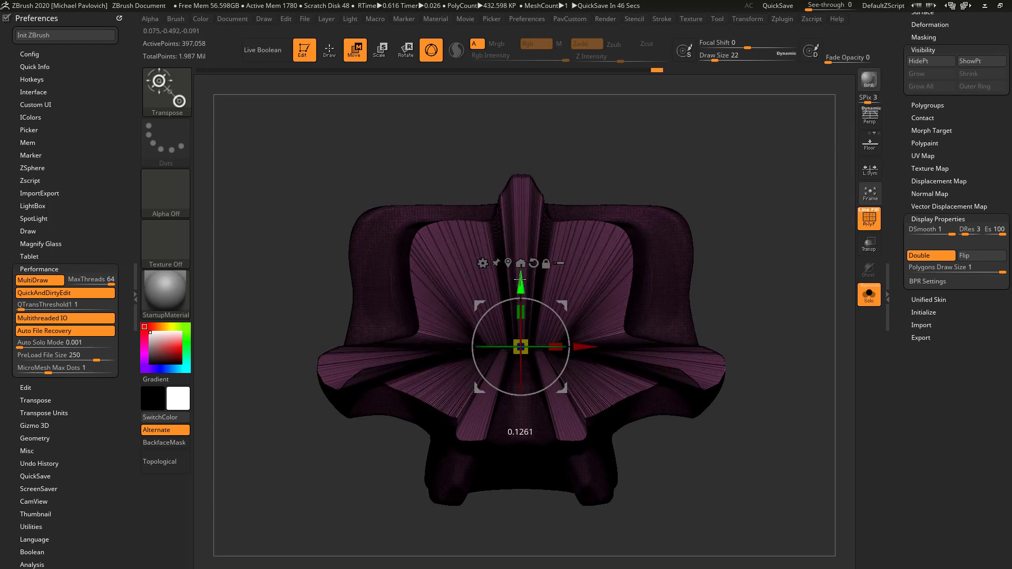
# Examine the recess behind the face from several angles with the wireframe hidden, and show the wireframe again
pyautogui.press('q')
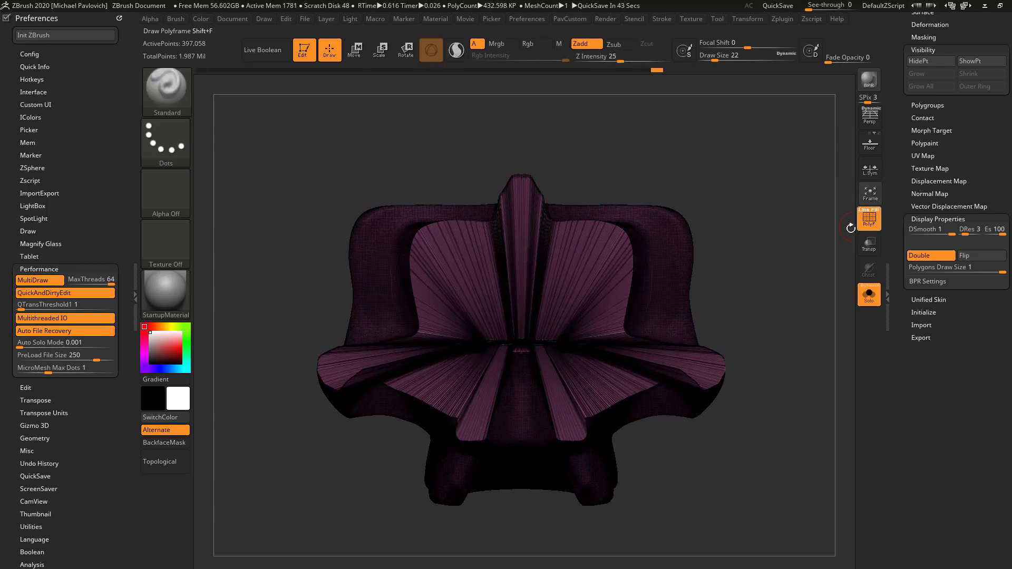
pyautogui.click(861, 222)
pyautogui.moveTo(780, 282)
pyautogui.mouseDown()
pyautogui.moveTo(789, 173)
pyautogui.moveTo(759, 220)
pyautogui.moveTo(761, 172)
pyautogui.moveTo(779, 300)
pyautogui.mouseUp()
pyautogui.press('w')
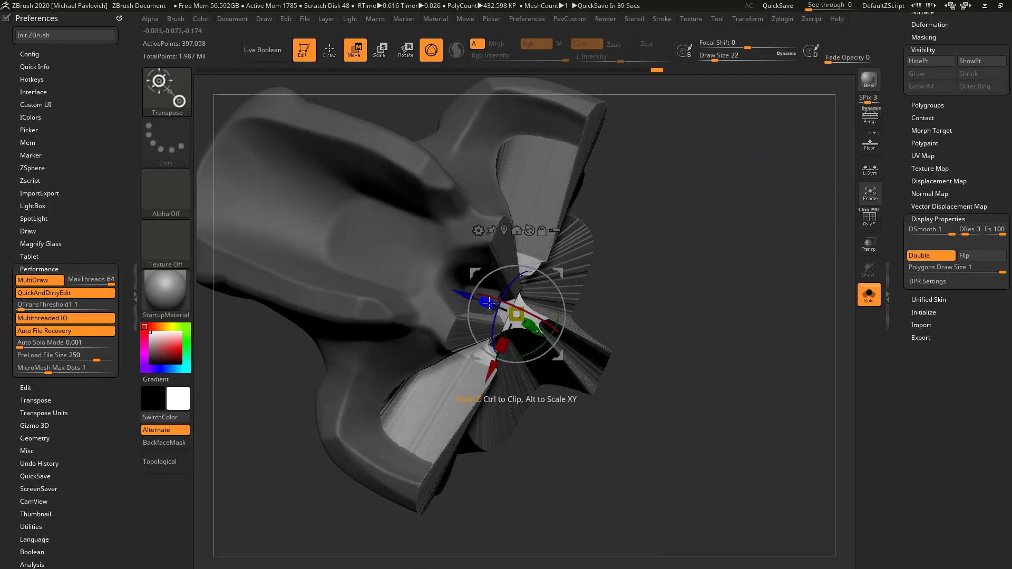
pyautogui.moveTo(691, 259); pyautogui.dragTo(768, 201)
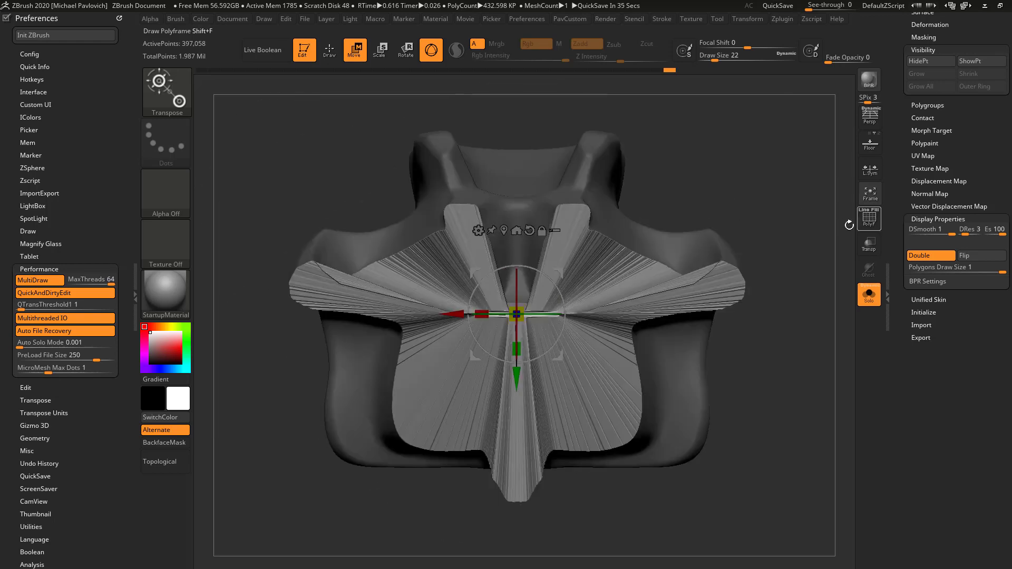
pyautogui.hotkey('shift', 'f')
pyautogui.moveTo(793, 237); pyautogui.dragTo(790, 307)
# Undo the cap's inward scaling and move, restoring the plain cap across the cut
pyautogui.hotkey('ctrl', 'z')
pyautogui.hotkey('ctrl', 'z')
pyautogui.hotkey('ctrl', 'z')
pyautogui.hotkey('ctrl', 'z')
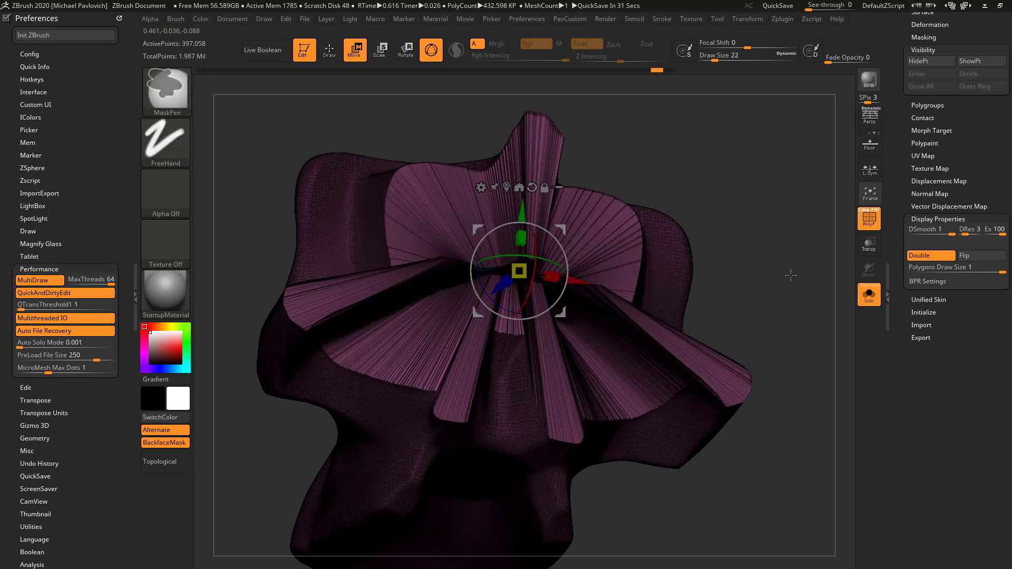
pyautogui.moveTo(766, 249); pyautogui.dragTo(736, 253)
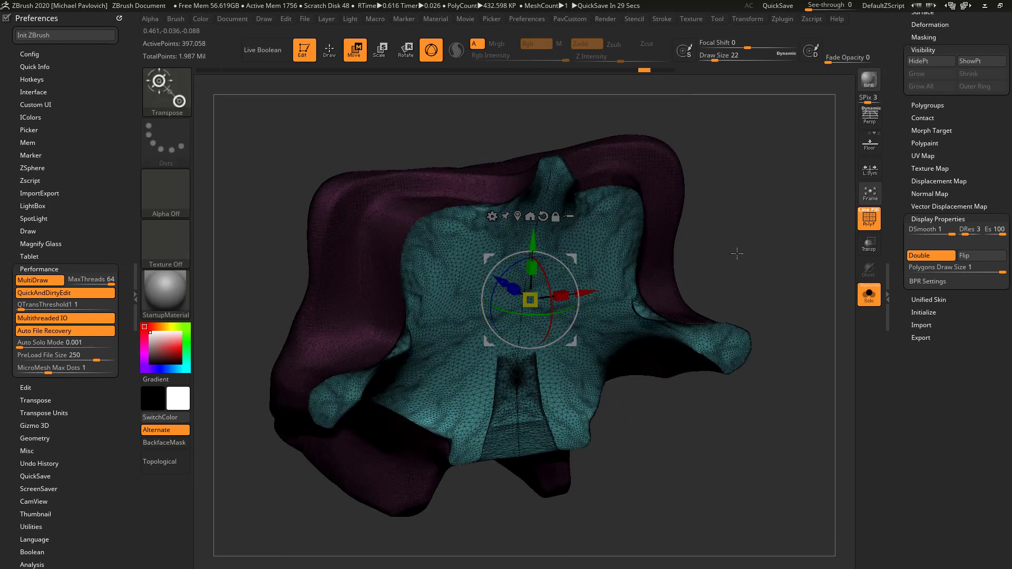
# Try to extrude an inset border around the cap with the Gizmo, undoing the attempt
pyautogui.keyDown('ctrl'); pyautogui.moveTo(563, 324); pyautogui.dragTo(573, 332); pyautogui.keyUp('ctrl')
pyautogui.moveTo(745, 262); pyautogui.dragTo(811, 260)
pyautogui.keyDown('ctrl'); pyautogui.moveTo(588, 330); pyautogui.dragTo(687, 372); pyautogui.keyUp('ctrl')
pyautogui.hotkey('ctrl', 'z')
pyautogui.hotkey('ctrl', 'z')
pyautogui.hotkey('ctrl', 'z')
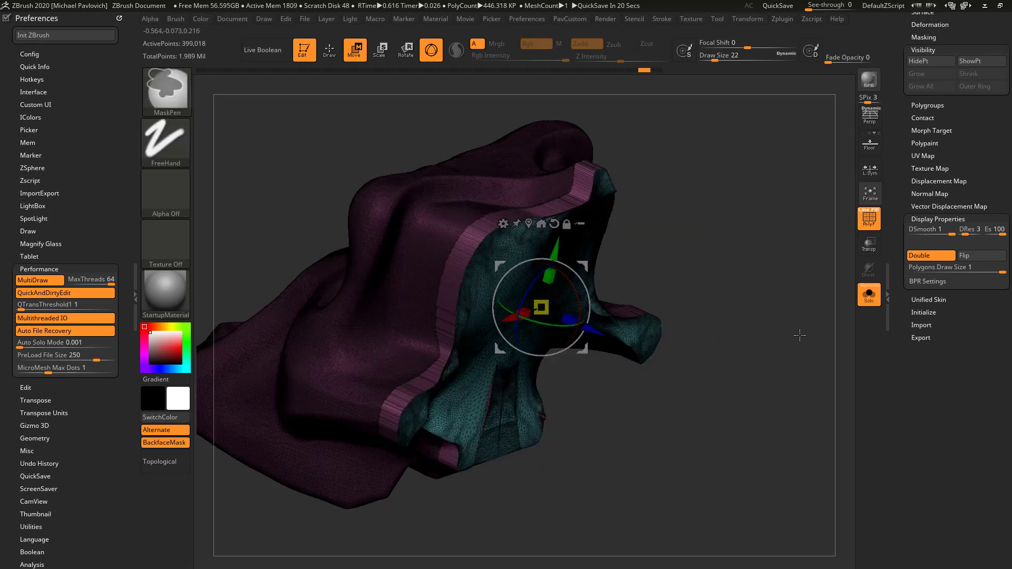
pyautogui.moveTo(781, 302); pyautogui.dragTo(549, 168)
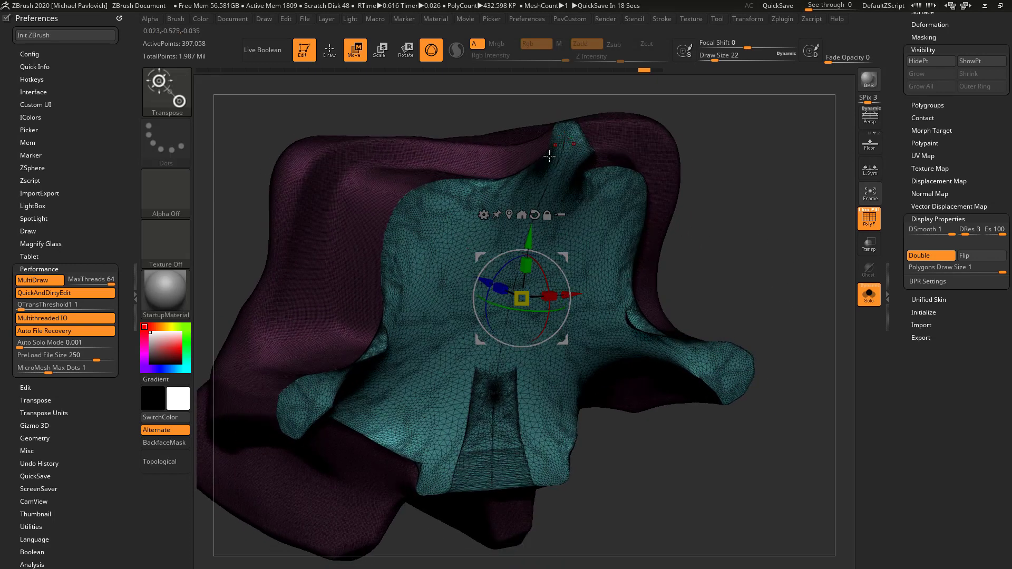
pyautogui.keyDown('alt'); pyautogui.moveTo(727, 203); pyautogui.dragTo(736, 208); pyautogui.keyUp('alt')
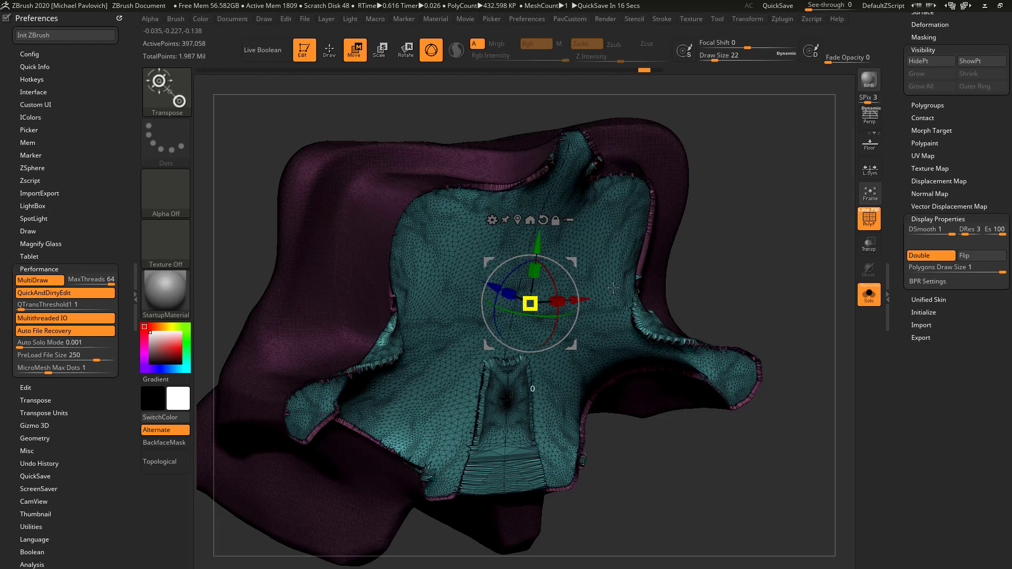
# Switch from the Gizmo to the Transpose line and place it in side view at the cap's centre, perpendicular to the cut
pyautogui.press('y')
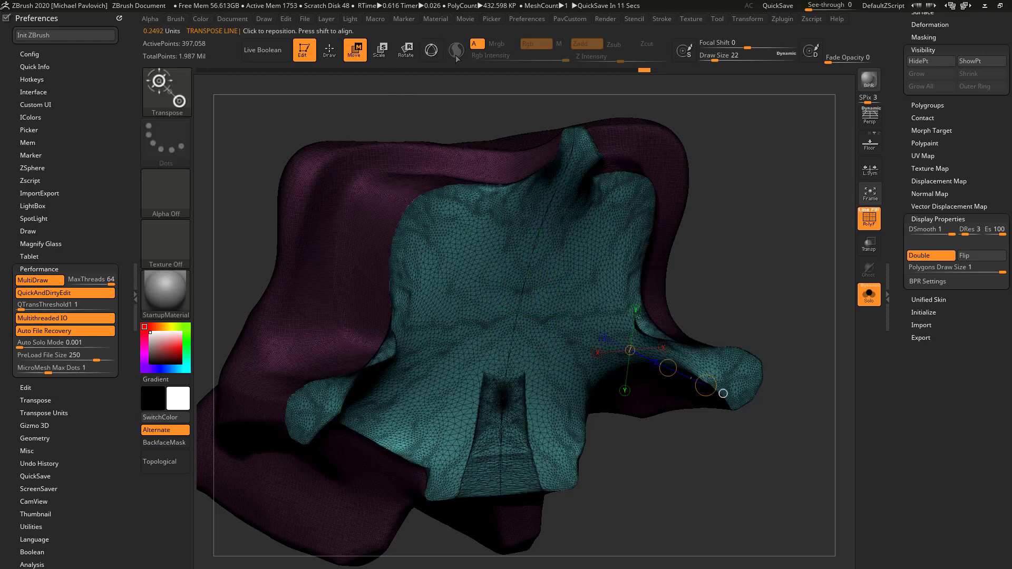
pyautogui.click(430, 58)
pyautogui.click(431, 58)
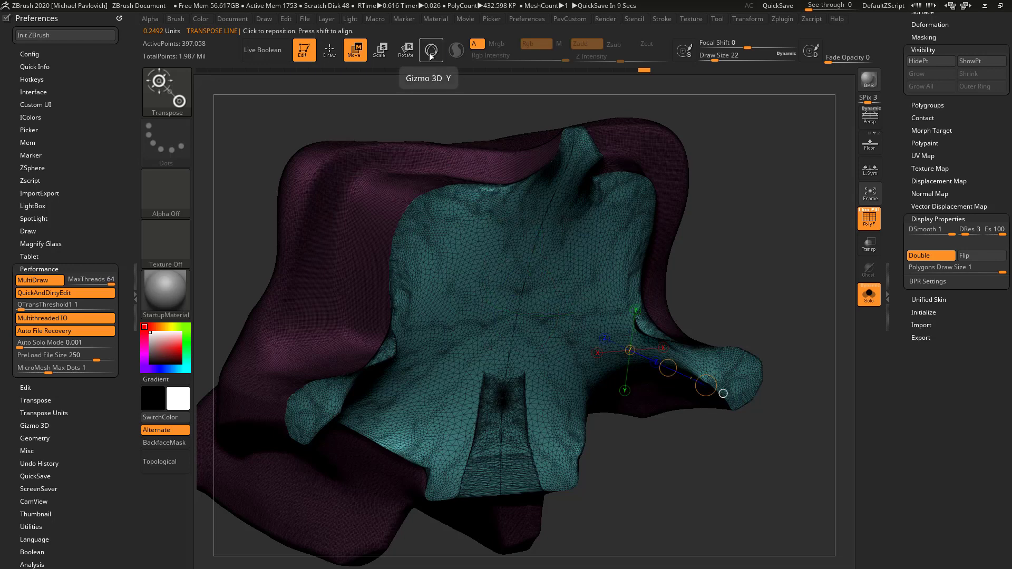
pyautogui.keyDown('shift'); pyautogui.moveTo(748, 222); pyautogui.dragTo(779, 232); pyautogui.keyUp('shift')
pyautogui.moveTo(782, 168); pyautogui.dragTo(638, 288)
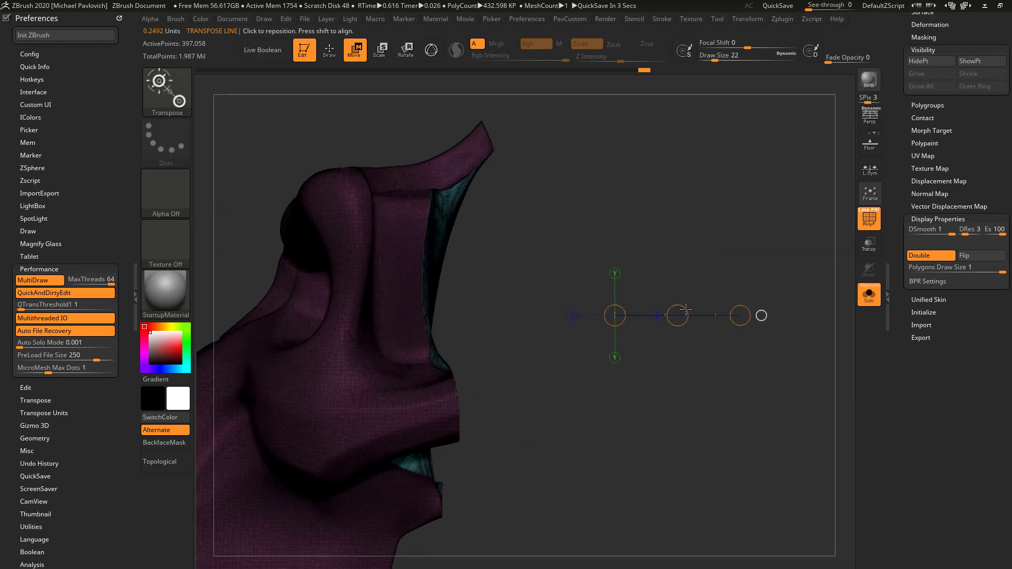
pyautogui.moveTo(684, 310); pyautogui.dragTo(499, 335)
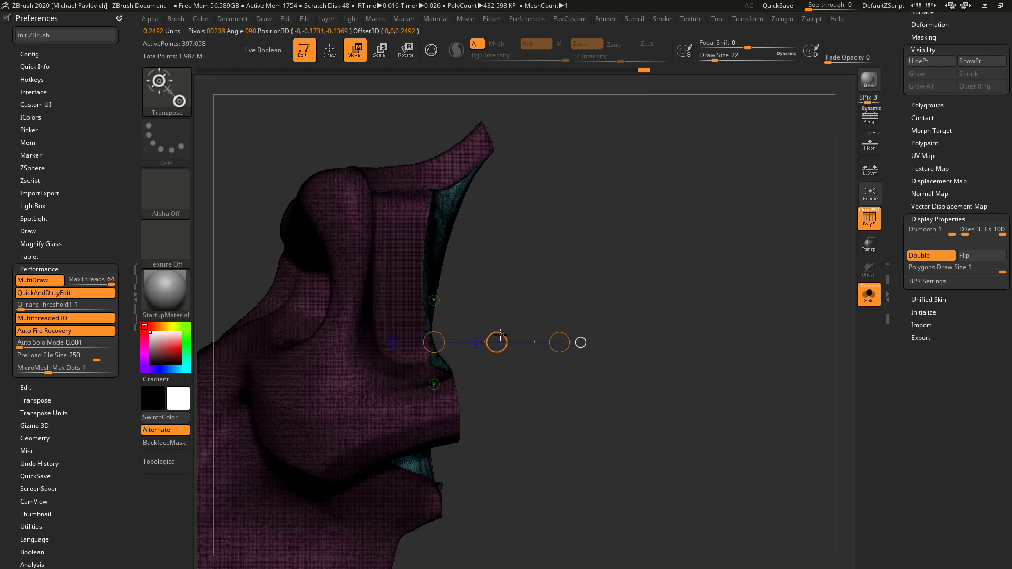
pyautogui.moveTo(703, 280)
pyautogui.mouseDown()
pyautogui.moveTo(666, 273)
pyautogui.moveTo(701, 278)
pyautogui.mouseUp()
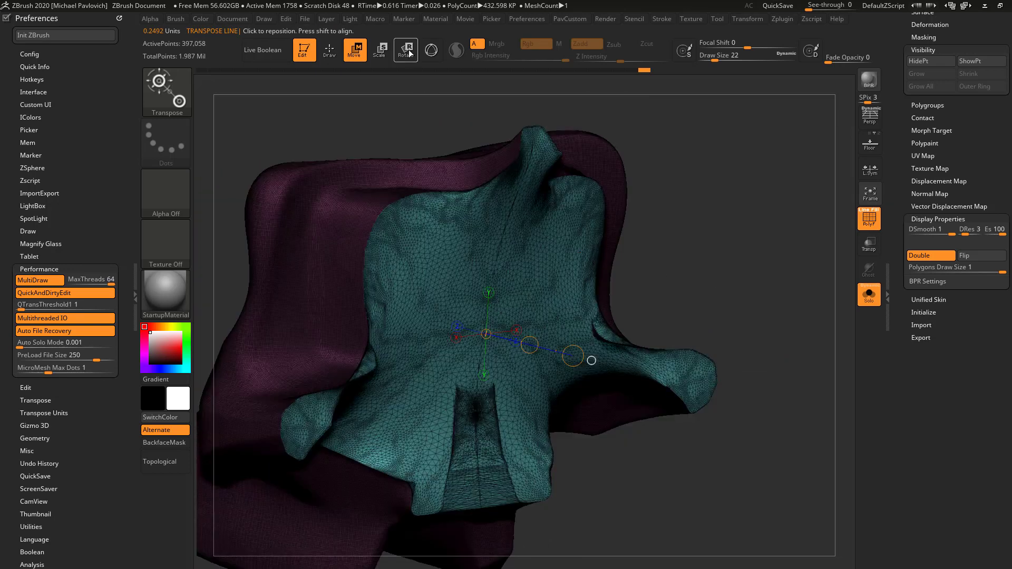
# Scale-extrude the unmasked cap slightly inward with the Transpose line, creating an even rim around its edge
pyautogui.click(381, 51)
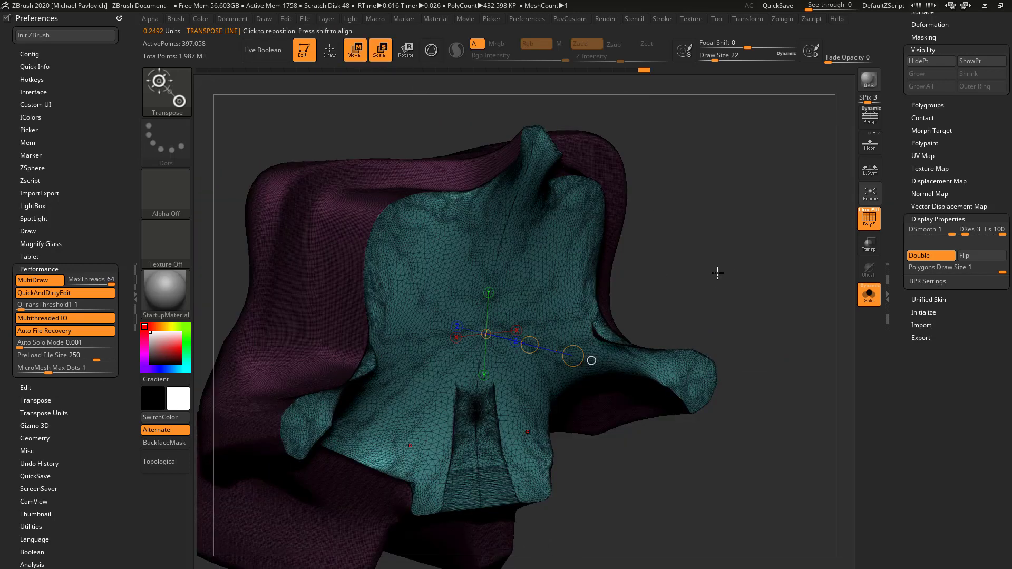
pyautogui.press('r')
pyautogui.press('e')
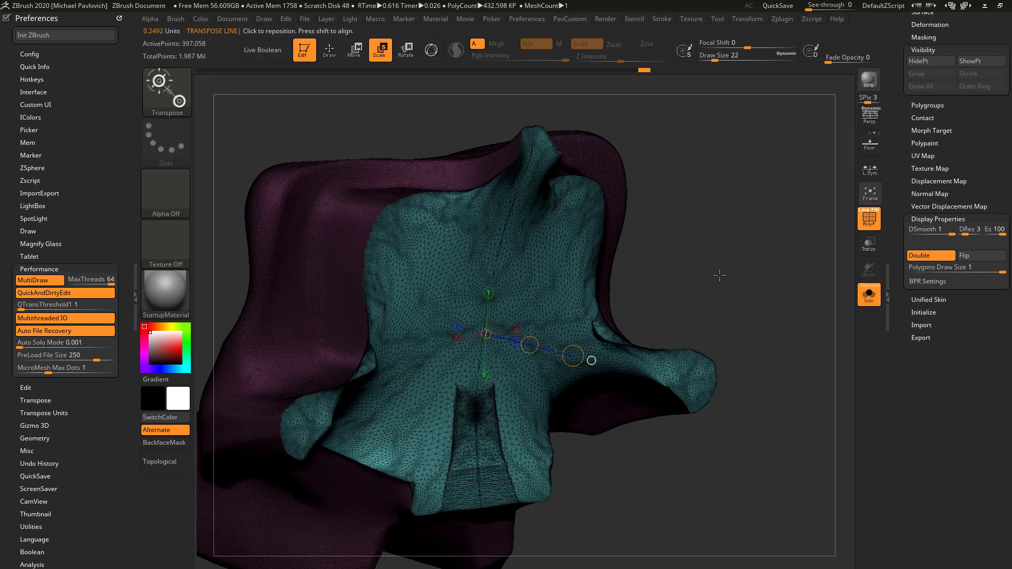
pyautogui.moveTo(719, 275); pyautogui.dragTo(732, 258)
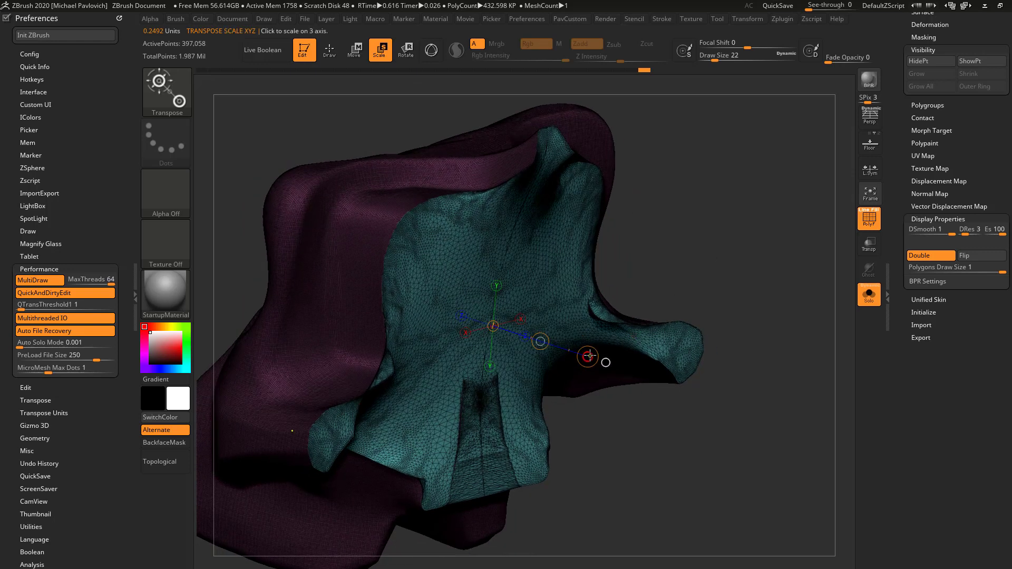
pyautogui.moveTo(589, 356); pyautogui.dragTo(580, 354)
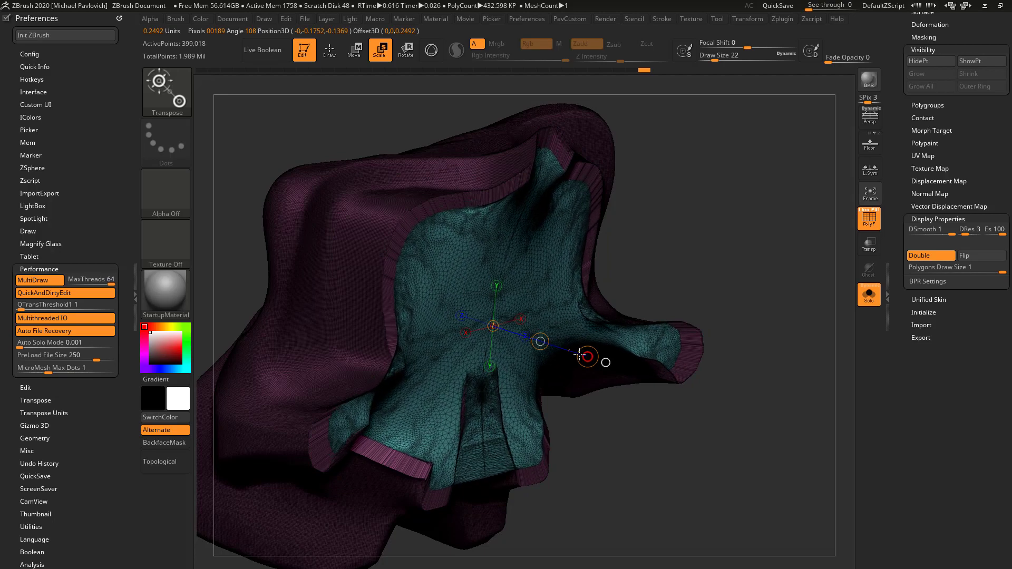
pyautogui.moveTo(768, 289)
pyautogui.mouseDown()
pyautogui.moveTo(718, 253)
pyautogui.moveTo(743, 264)
pyautogui.moveTo(788, 237)
pyautogui.moveTo(742, 247)
pyautogui.mouseUp()
# Isolate the cap polygroup, grow the visibility to include the rim, merge both into one polygroup and show the whole piece
pyautogui.press('q')
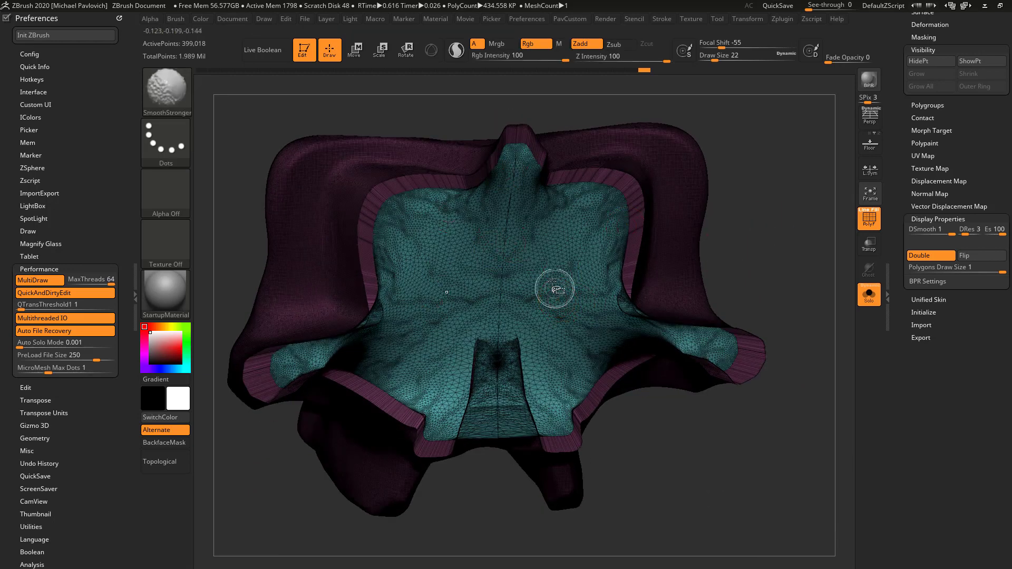
pyautogui.keyDown('ctrl'); pyautogui.keyDown('shift'); pyautogui.click(562, 266); pyautogui.keyUp('shift'); pyautogui.keyUp('ctrl')
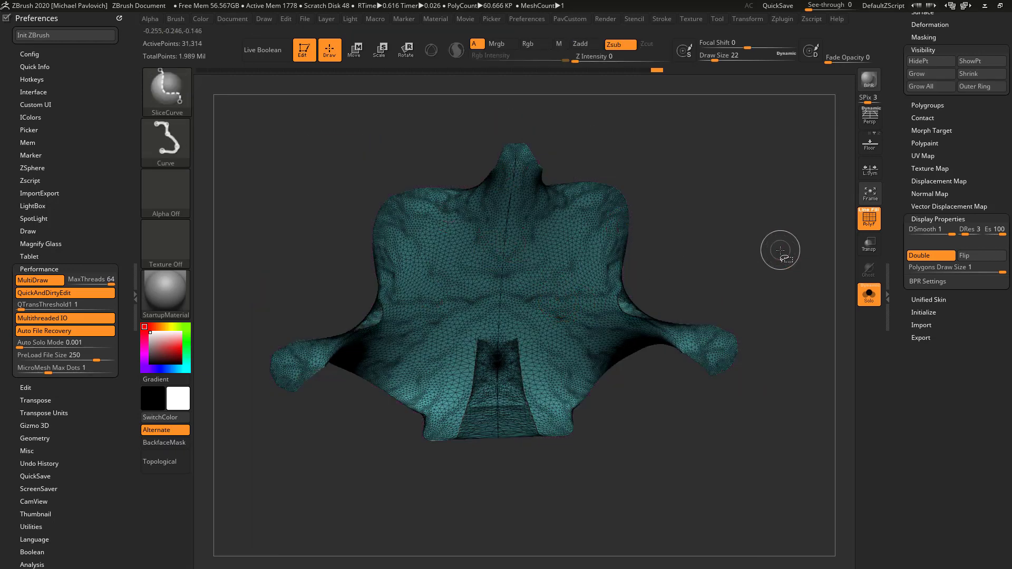
pyautogui.hotkey('ctrl', 'shift', 'x')
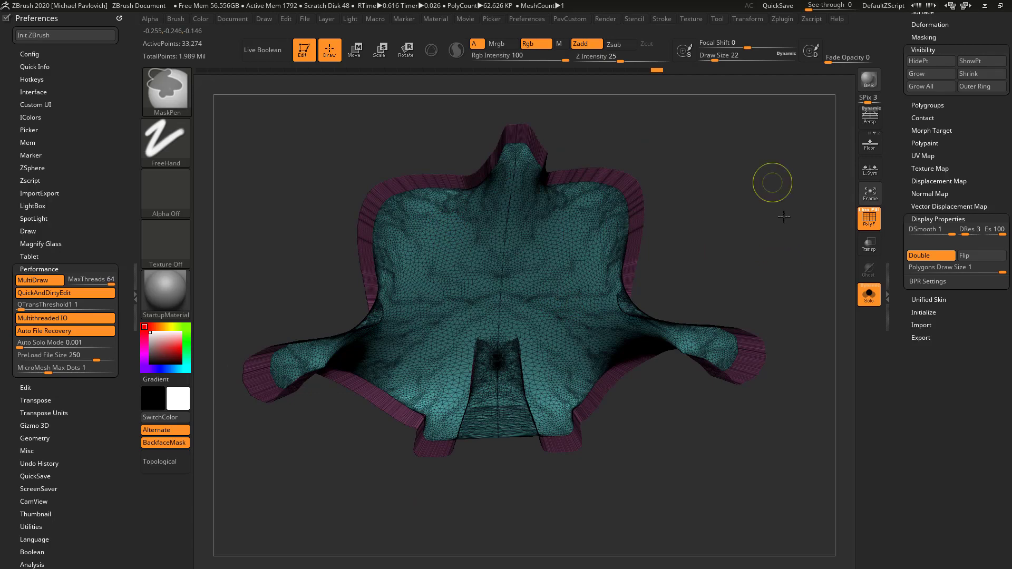
pyautogui.keyDown('ctrl'); pyautogui.keyDown('shift'); pyautogui.click(777, 262); pyautogui.keyUp('shift'); pyautogui.keyUp('ctrl')
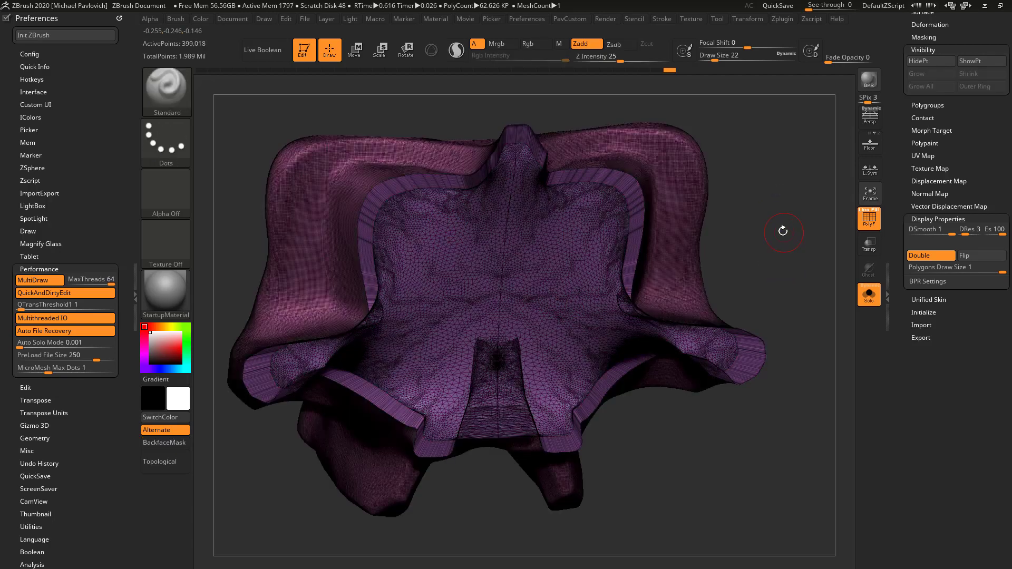
pyautogui.moveTo(782, 231); pyautogui.dragTo(729, 253)
# Try to recess the merged cap and rim with the Gizmo, masking the rest of the face piece
pyautogui.press('w')
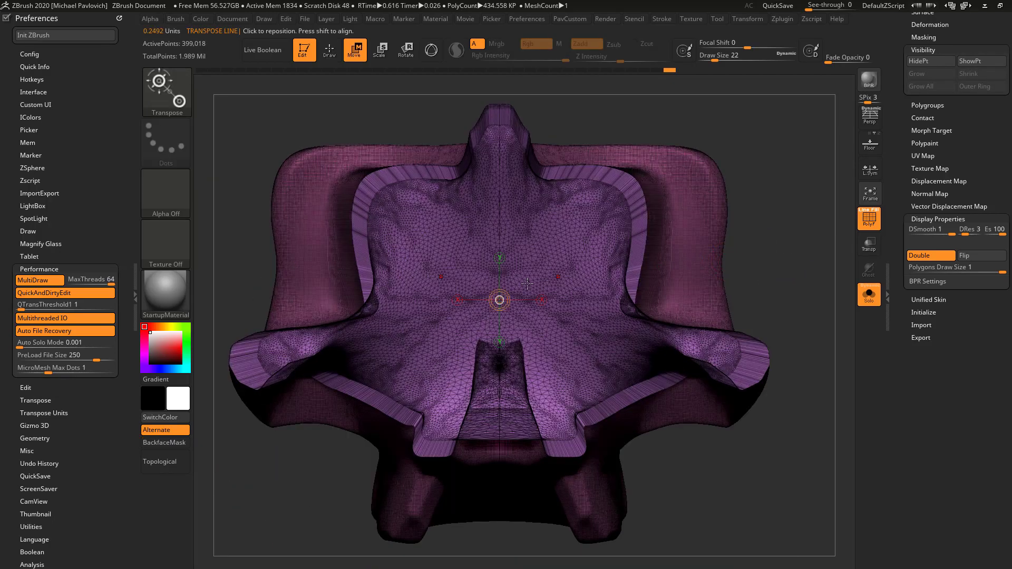
pyautogui.click(431, 51)
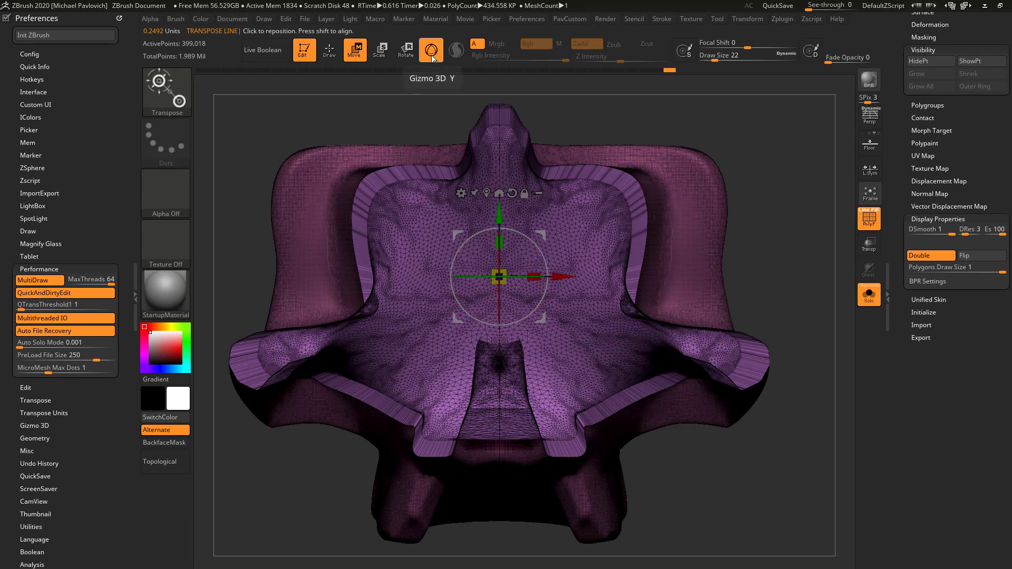
pyautogui.keyDown('ctrl'); pyautogui.click(581, 217); pyautogui.keyUp('ctrl')
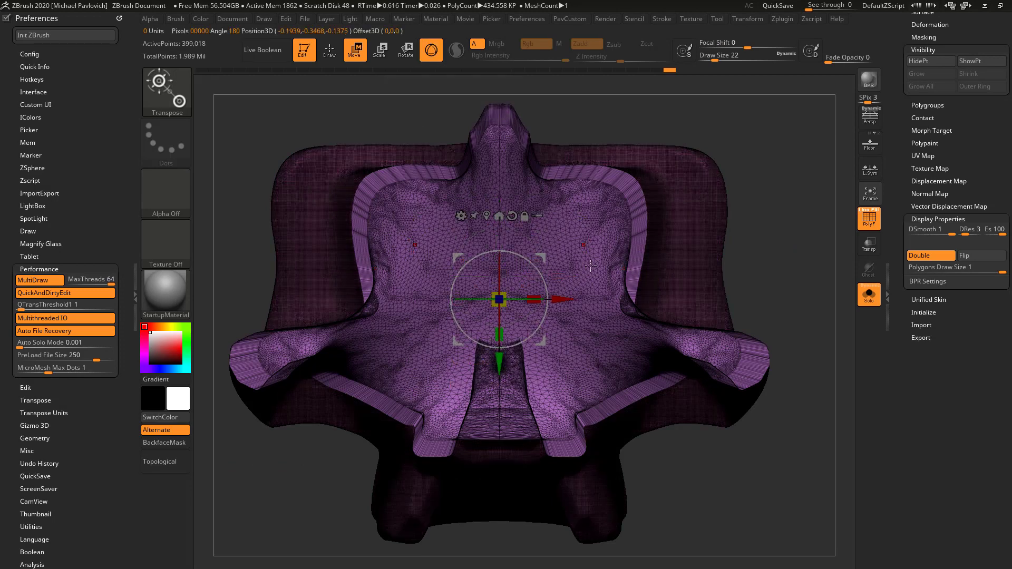
pyautogui.moveTo(590, 266); pyautogui.dragTo(623, 248)
pyautogui.moveTo(508, 329); pyautogui.dragTo(506, 323)
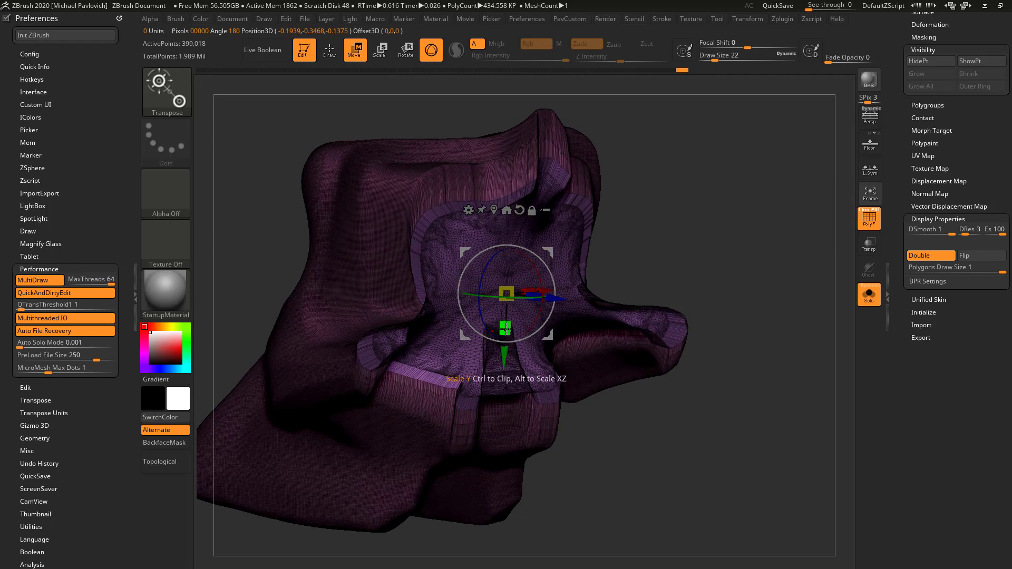
pyautogui.moveTo(679, 257); pyautogui.dragTo(533, 290)
pyautogui.moveTo(616, 279); pyautogui.dragTo(718, 216)
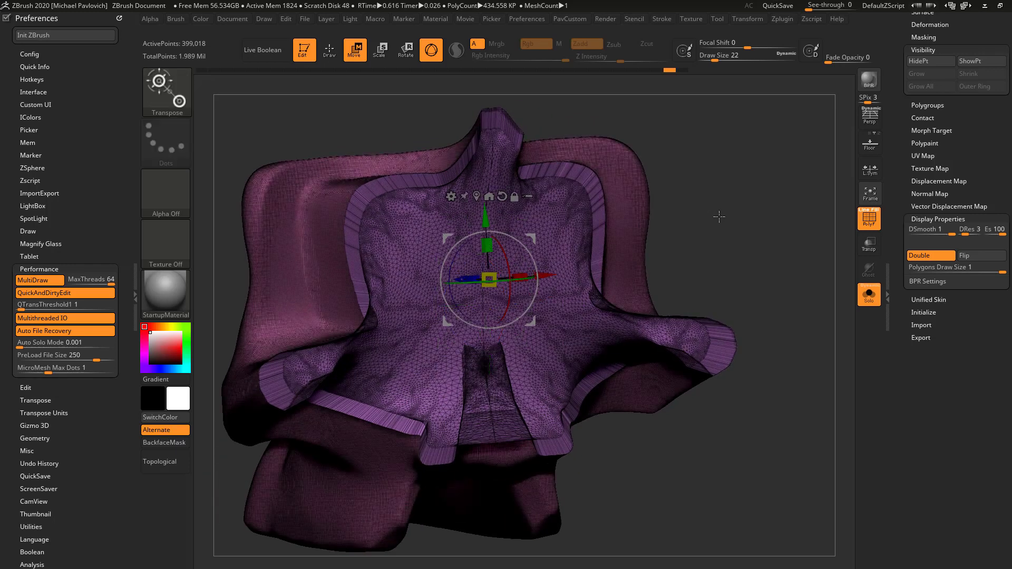
# Undo the merged cap-and-rim polygroup and restore the whole piece with the separate cap polygroup
pyautogui.hotkey('ctrl', 'z')
pyautogui.hotkey('ctrl', 'z')
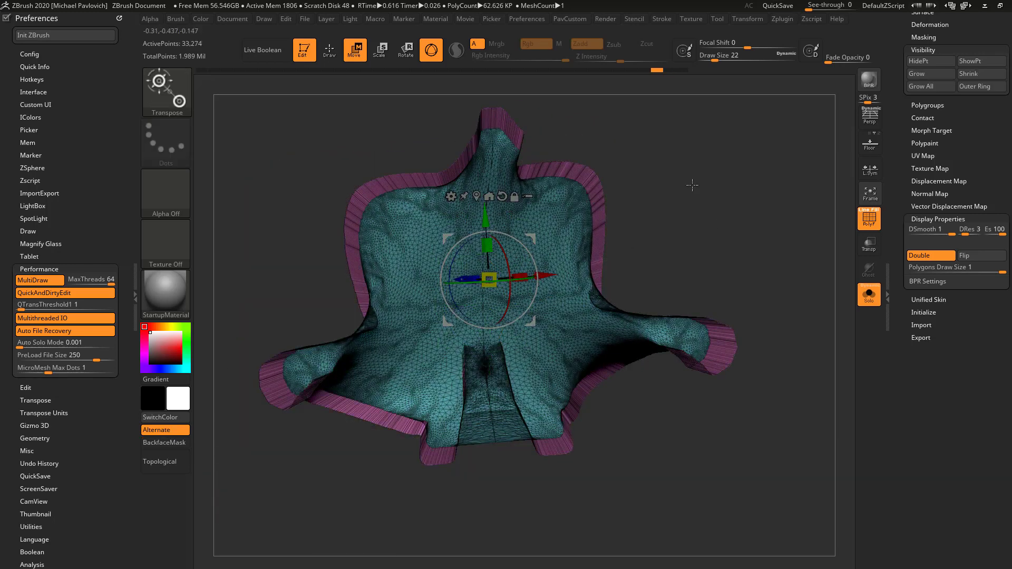
pyautogui.hotkey('ctrl', 'shift', 'z')
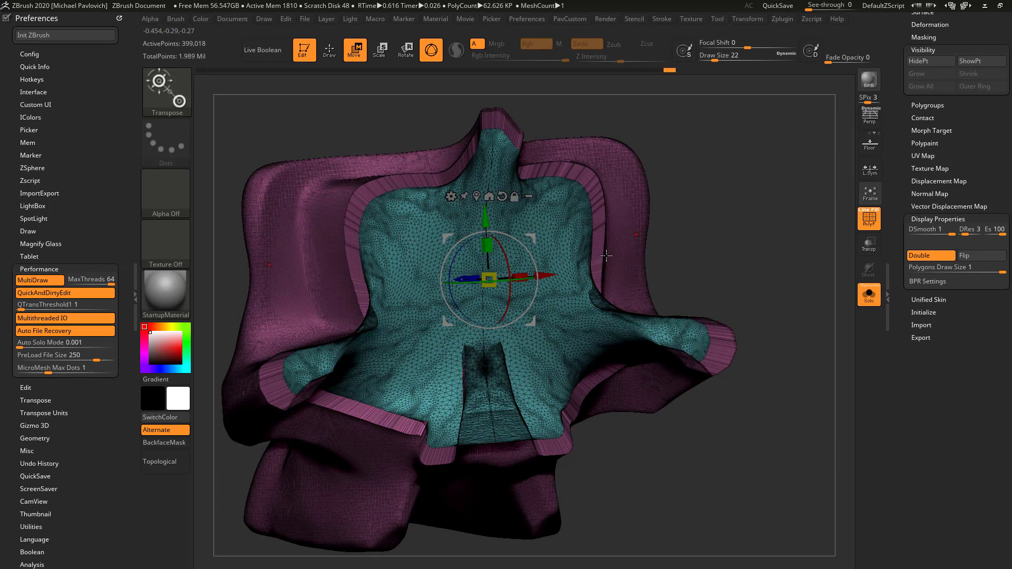
# Mask everything except the inset cap, place the Gizmo at the cap's centre and reset its orientation
pyautogui.moveTo(491, 174); pyautogui.dragTo(488, 298)
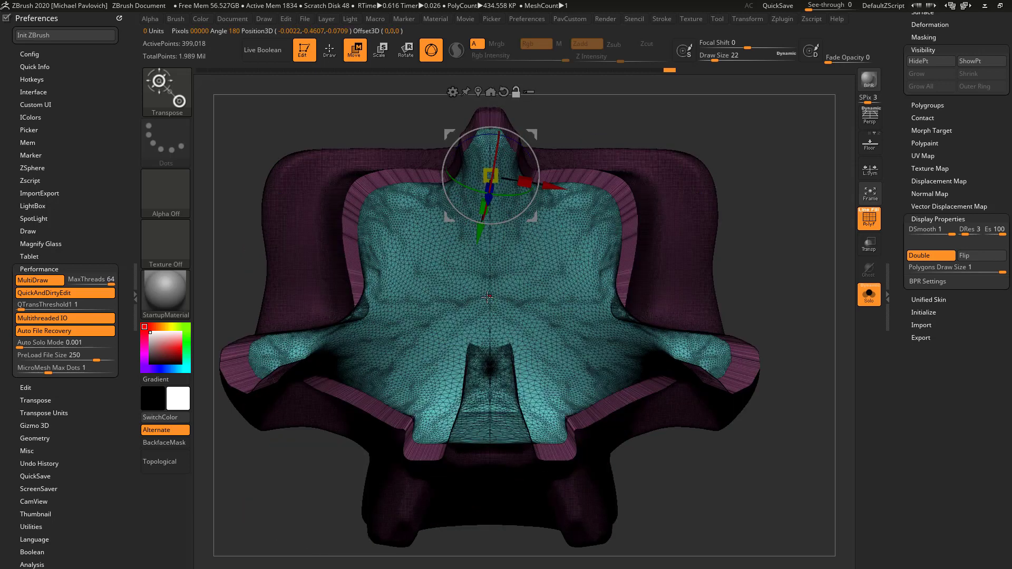
pyautogui.keyDown('alt'); pyautogui.click(495, 288); pyautogui.keyUp('alt')
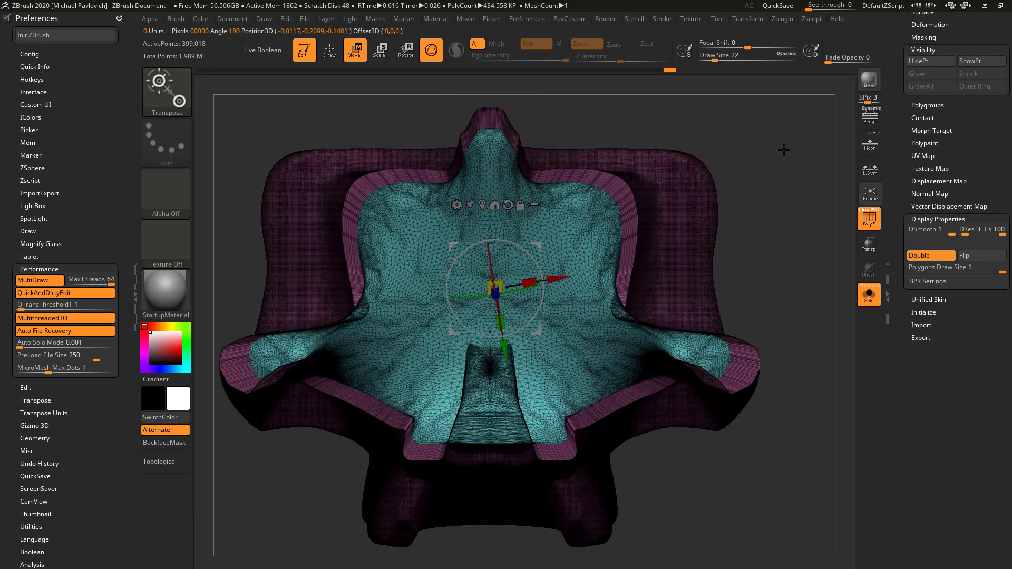
pyautogui.moveTo(784, 149); pyautogui.dragTo(754, 151)
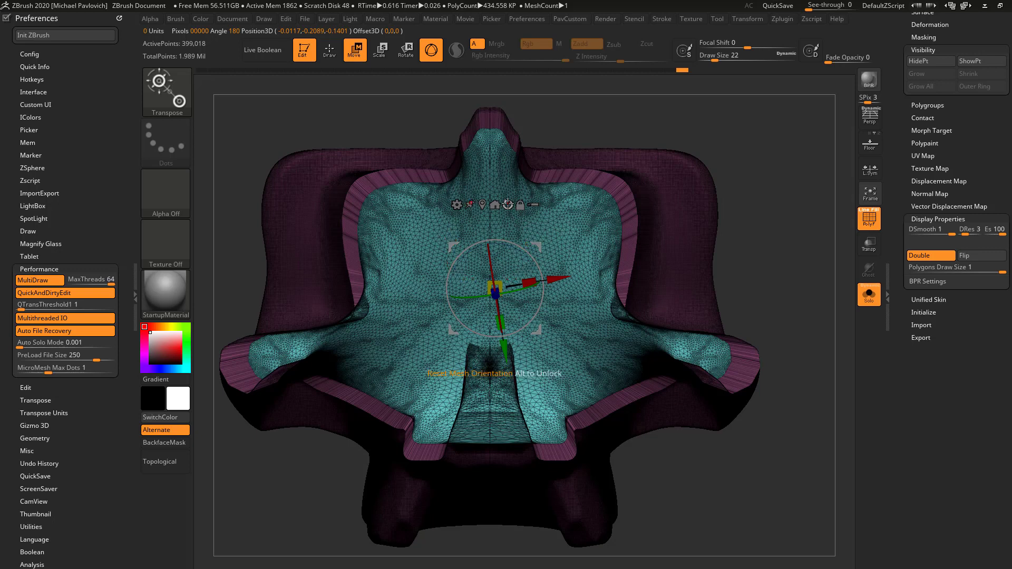
pyautogui.click(508, 205)
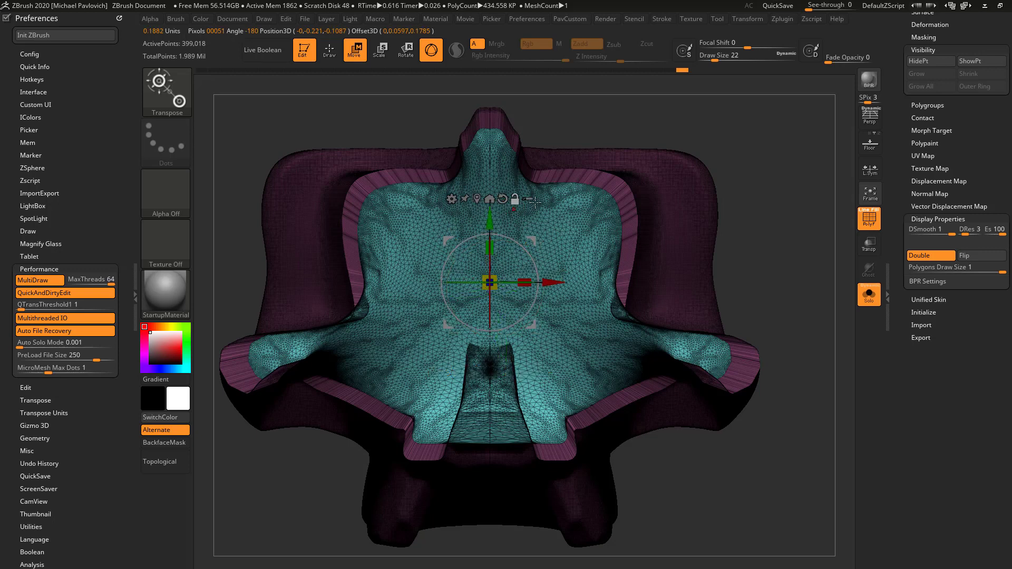
# Scale the inset cap down along Y and move it downward in stages, recessing it behind the rim
pyautogui.moveTo(751, 184); pyautogui.dragTo(636, 222)
pyautogui.moveTo(494, 250); pyautogui.dragTo(494, 259)
pyautogui.moveTo(490, 218); pyautogui.dragTo(491, 239)
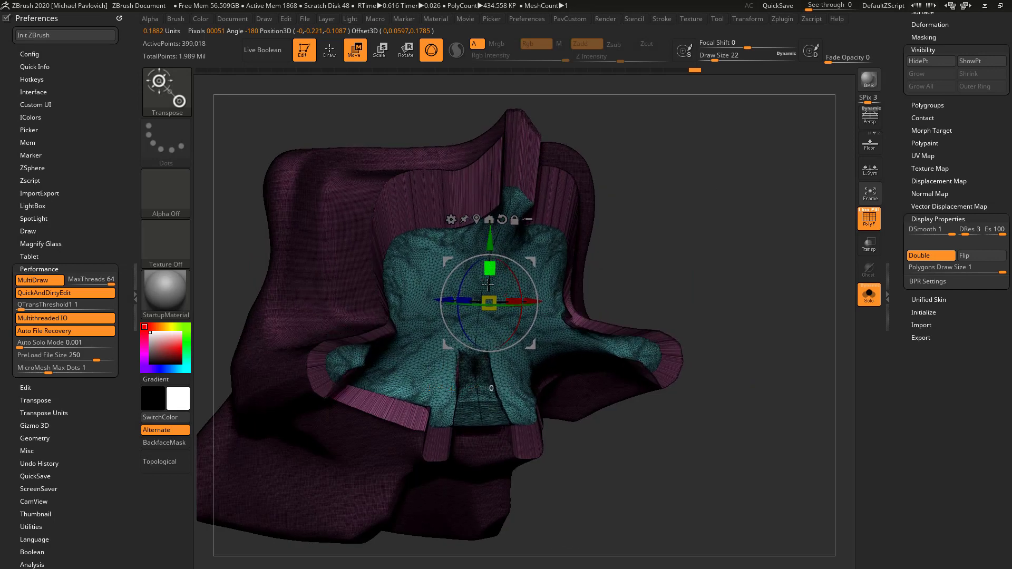
pyautogui.moveTo(488, 284); pyautogui.dragTo(488, 301)
pyautogui.moveTo(490, 239); pyautogui.dragTo(490, 263)
pyautogui.moveTo(508, 256); pyautogui.dragTo(659, 243, button='right')
pyautogui.moveTo(521, 321); pyautogui.dragTo(507, 324)
pyautogui.moveTo(507, 323); pyautogui.dragTo(488, 351, button='right')
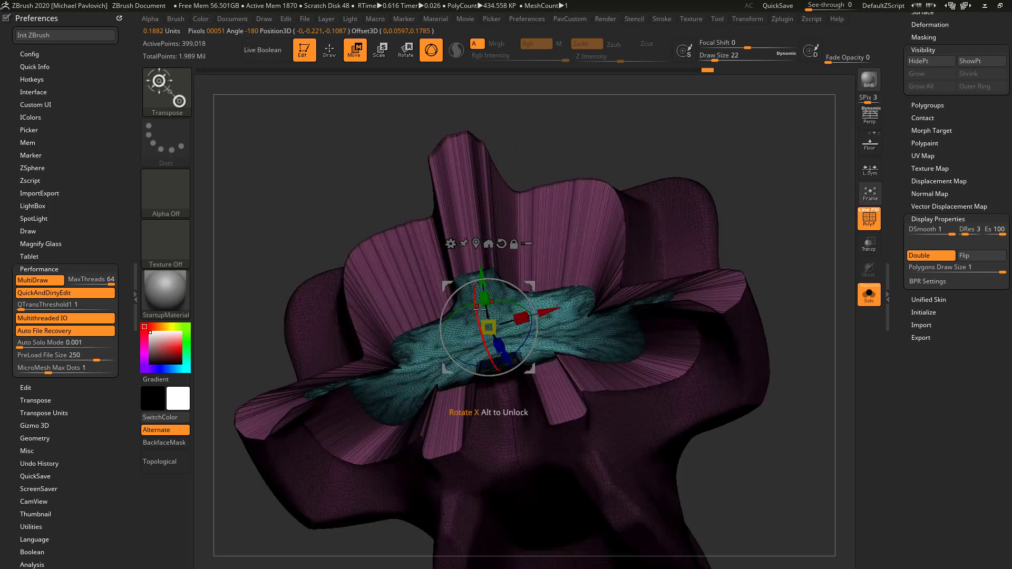
pyautogui.moveTo(483, 298); pyautogui.dragTo(487, 318)
pyautogui.keyDown('shift'); pyautogui.moveTo(725, 181); pyautogui.dragTo(710, 235, button='right'); pyautogui.keyUp('shift')
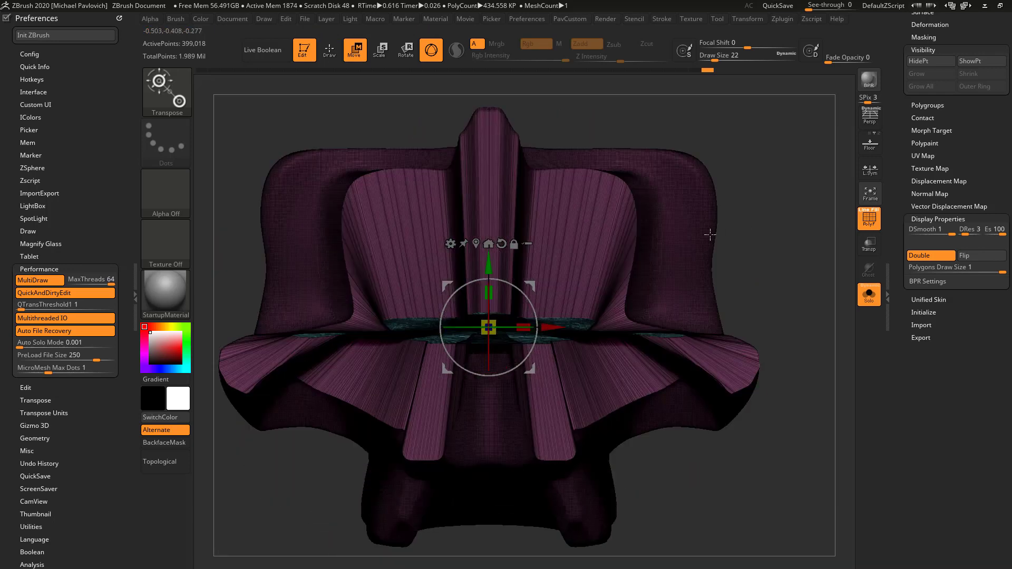
# Scale the face piece's recessed cap down further with the Gizmo
pyautogui.moveTo(488, 295)
pyautogui.mouseDown()
pyautogui.moveTo(488, 316)
pyautogui.moveTo(509, 327)
pyautogui.mouseUp()
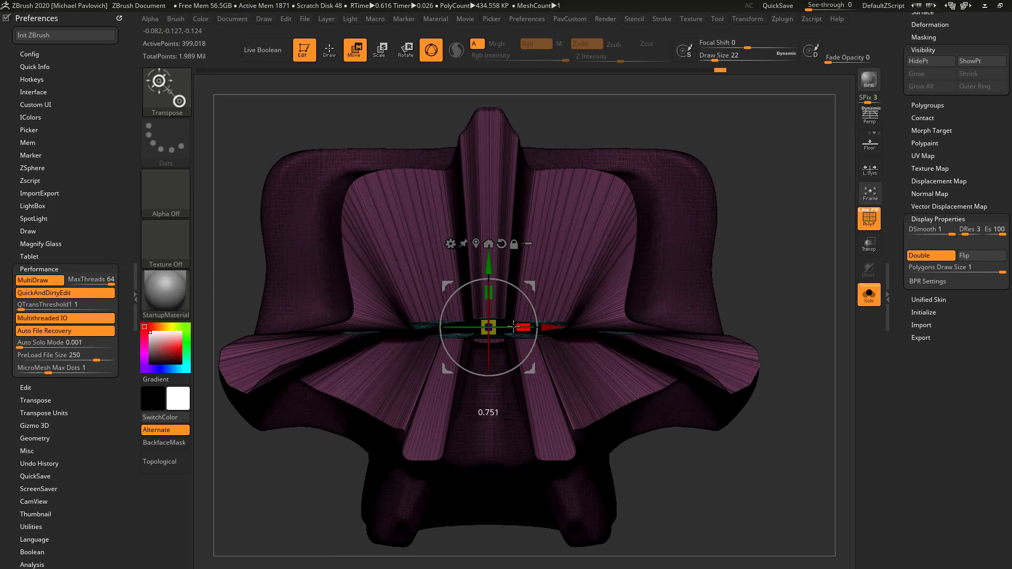
pyautogui.press('q')
pyautogui.keyDown('shift'); pyautogui.moveTo(719, 163); pyautogui.dragTo(685, 324, button='right'); pyautogui.keyUp('shift')
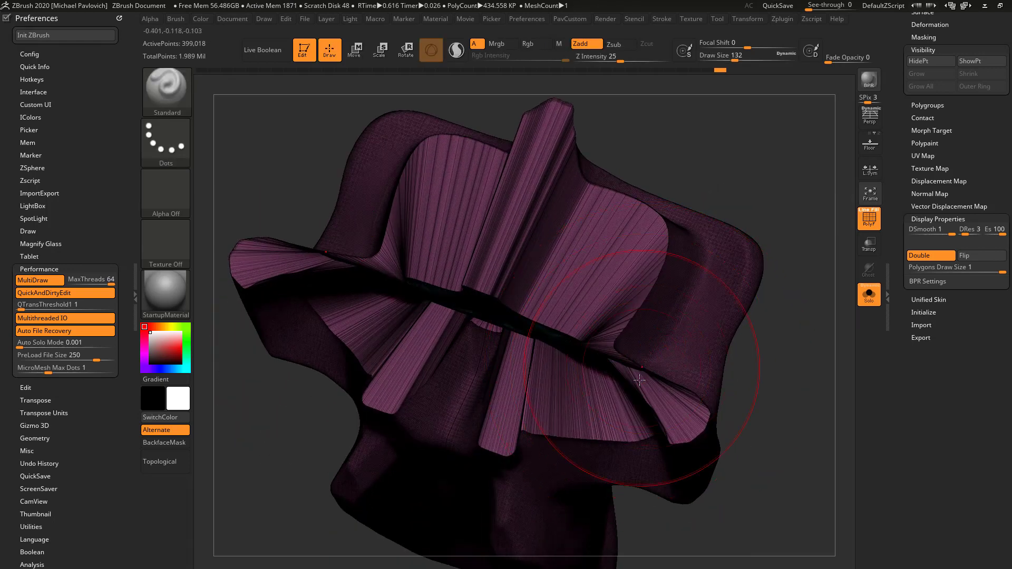
# Adjust the recessed cap of the face piece with the Move brush, using transparency to check that it stays inside
pyautogui.press('b')
pyautogui.press('m')
pyautogui.press('v')
pyautogui.moveTo(639, 379); pyautogui.dragTo(645, 380)
pyautogui.moveTo(760, 353)
pyautogui.mouseDown(button='right')
pyautogui.moveTo(837, 250)
pyautogui.moveTo(789, 225)
pyautogui.moveTo(745, 287)
pyautogui.moveTo(761, 171)
pyautogui.moveTo(698, 271)
pyautogui.moveTo(629, 300)
pyautogui.mouseUp(button='right')
pyautogui.click(865, 248)
pyautogui.click(865, 213)
pyautogui.moveTo(635, 283); pyautogui.dragTo(638, 291)
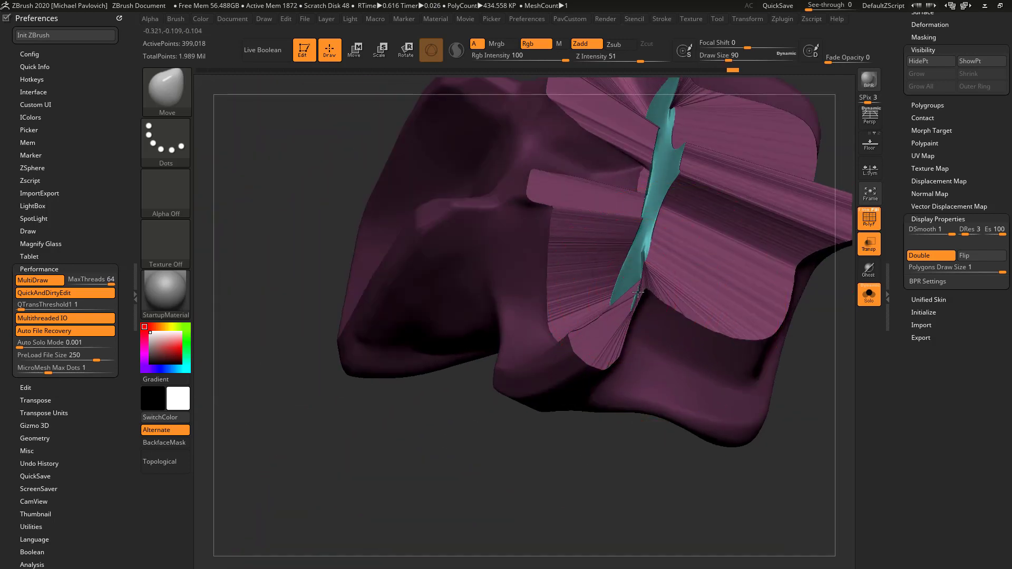
pyautogui.moveTo(636, 293)
pyautogui.mouseDown(button='right')
pyautogui.moveTo(558, 470)
pyautogui.moveTo(742, 246)
pyautogui.moveTo(711, 262)
pyautogui.moveTo(740, 187)
pyautogui.moveTo(752, 300)
pyautogui.moveTo(736, 327)
pyautogui.moveTo(702, 337)
pyautogui.moveTo(802, 266)
pyautogui.moveTo(744, 190)
pyautogui.moveTo(657, 354)
pyautogui.mouseUp(button='right')
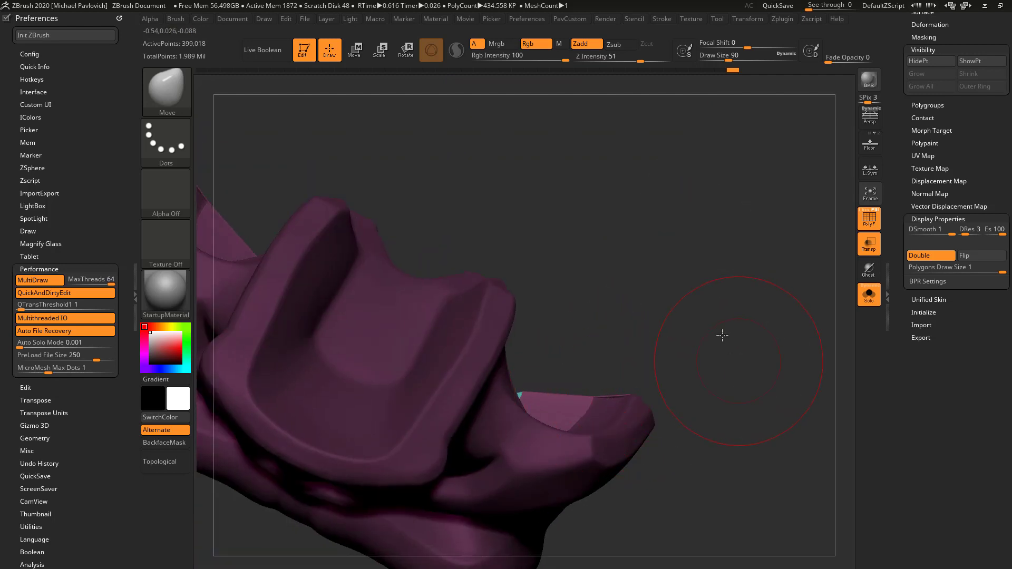
pyautogui.moveTo(722, 335)
pyautogui.mouseDown(button='right')
pyautogui.moveTo(718, 349)
pyautogui.moveTo(727, 287)
pyautogui.moveTo(748, 315)
pyautogui.moveTo(628, 292)
pyautogui.mouseUp(button='right')
# Adjust the recessed cap's scale with the Gizmo, including along Z, checking it from the front and below
pyautogui.press('w')
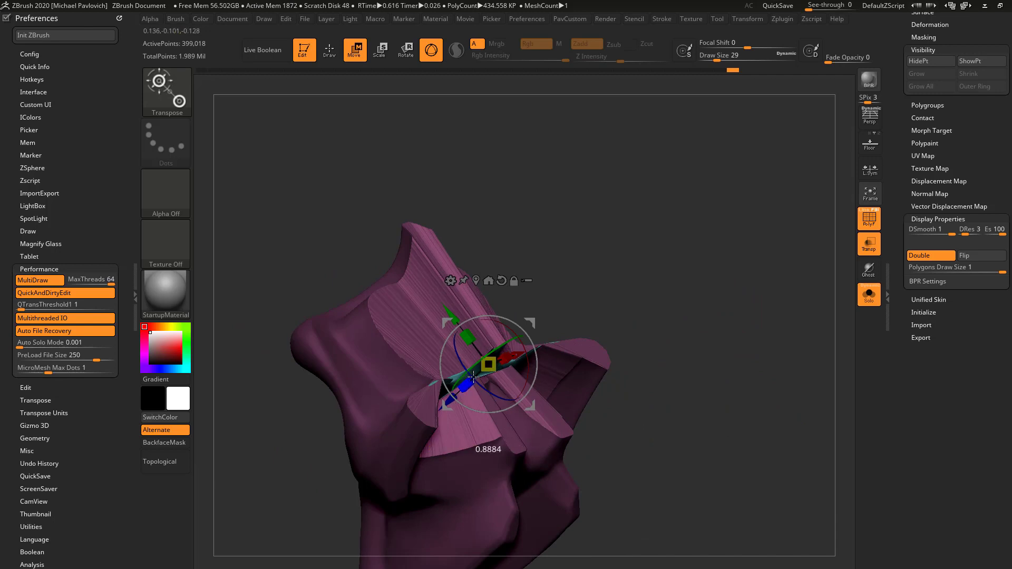
pyautogui.moveTo(485, 371); pyautogui.dragTo(485, 375)
pyautogui.moveTo(596, 283); pyautogui.dragTo(544, 327, button='right')
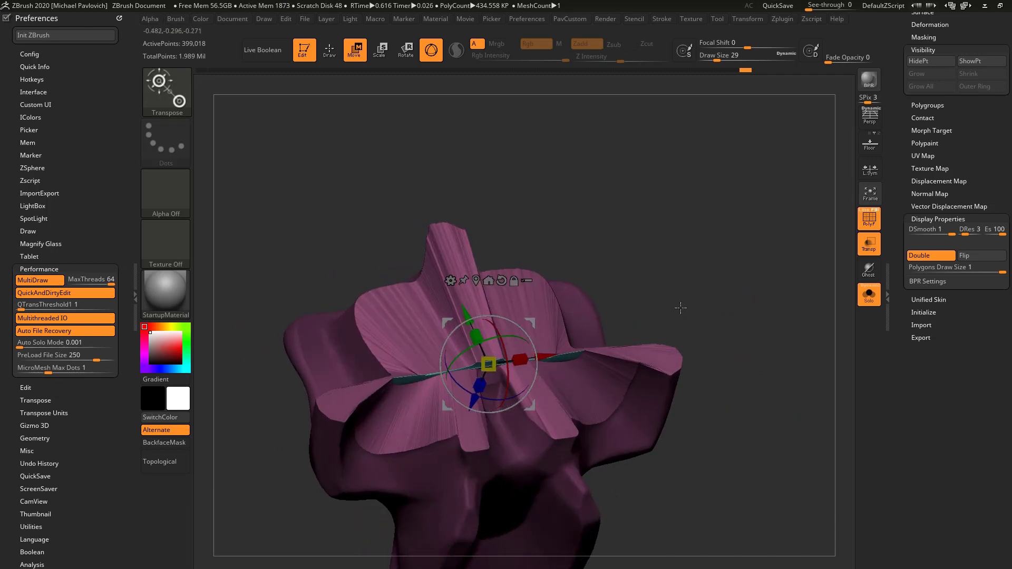
pyautogui.moveTo(680, 309); pyautogui.dragTo(547, 308, button='right')
pyautogui.moveTo(496, 388); pyautogui.dragTo(481, 332)
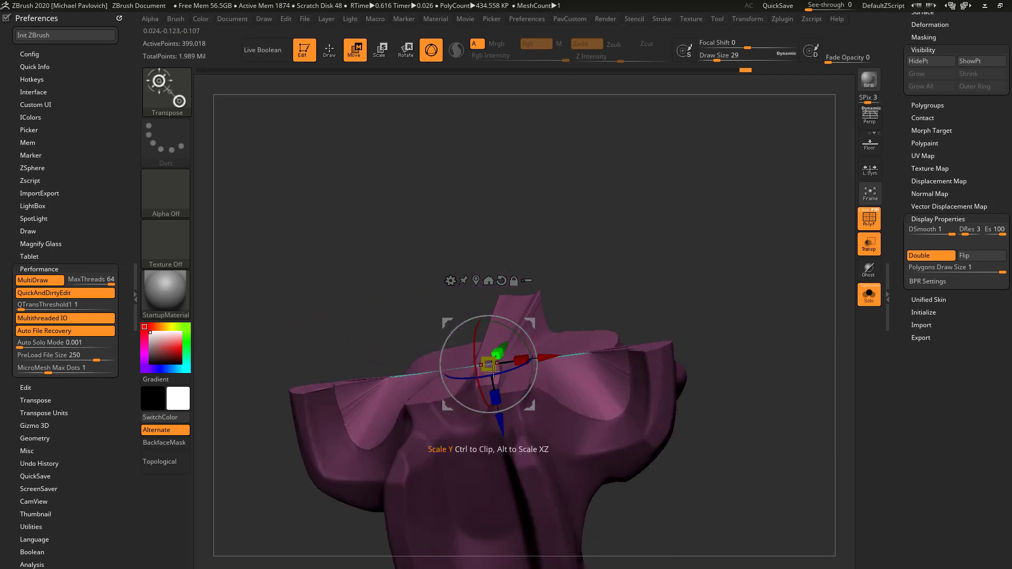
pyautogui.moveTo(492, 367); pyautogui.dragTo(563, 206, button='right')
pyautogui.moveTo(625, 292)
pyautogui.mouseDown(button='right')
pyautogui.moveTo(651, 314)
pyautogui.moveTo(644, 334)
pyautogui.moveTo(559, 377)
pyautogui.mouseUp(button='right')
pyautogui.press('q')
pyautogui.press('w')
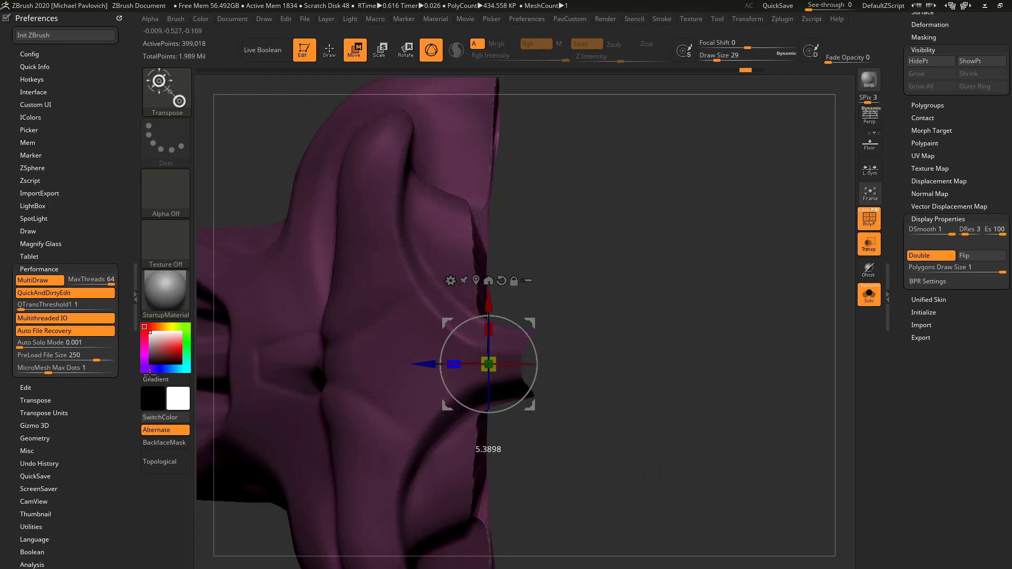
pyautogui.moveTo(455, 360); pyautogui.dragTo(268, 366)
# Turn off transparency, clear the mask on the face piece and remesh it with DynaMesh at resolution 760
pyautogui.press('q')
pyautogui.moveTo(633, 316)
pyautogui.mouseDown(button='right')
pyautogui.moveTo(763, 276)
pyautogui.moveTo(759, 241)
pyautogui.moveTo(772, 237)
pyautogui.moveTo(654, 285)
pyautogui.mouseUp(button='right')
pyautogui.click(873, 242)
pyautogui.press('w')
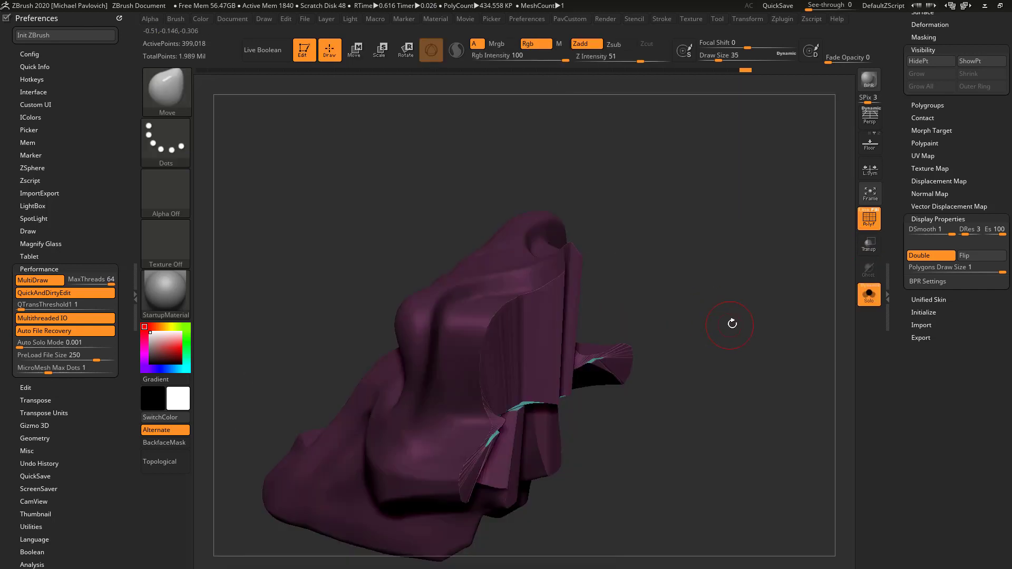
pyautogui.keyDown('ctrl'); pyautogui.moveTo(726, 246); pyautogui.dragTo(801, 383); pyautogui.keyUp('ctrl')
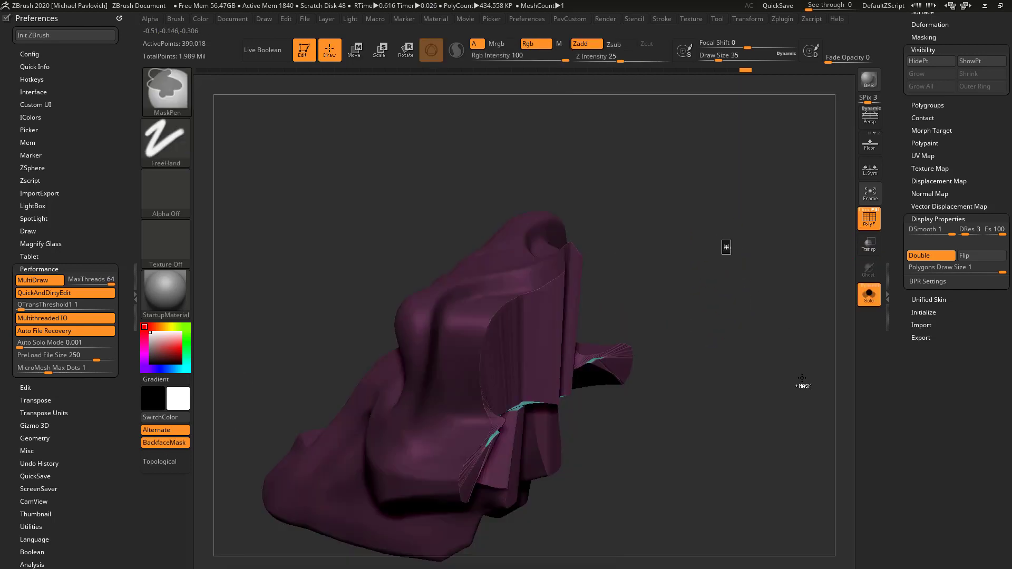
pyautogui.keyDown('ctrl'); pyautogui.moveTo(730, 241); pyautogui.dragTo(787, 372); pyautogui.keyUp('ctrl')
pyautogui.press('`')
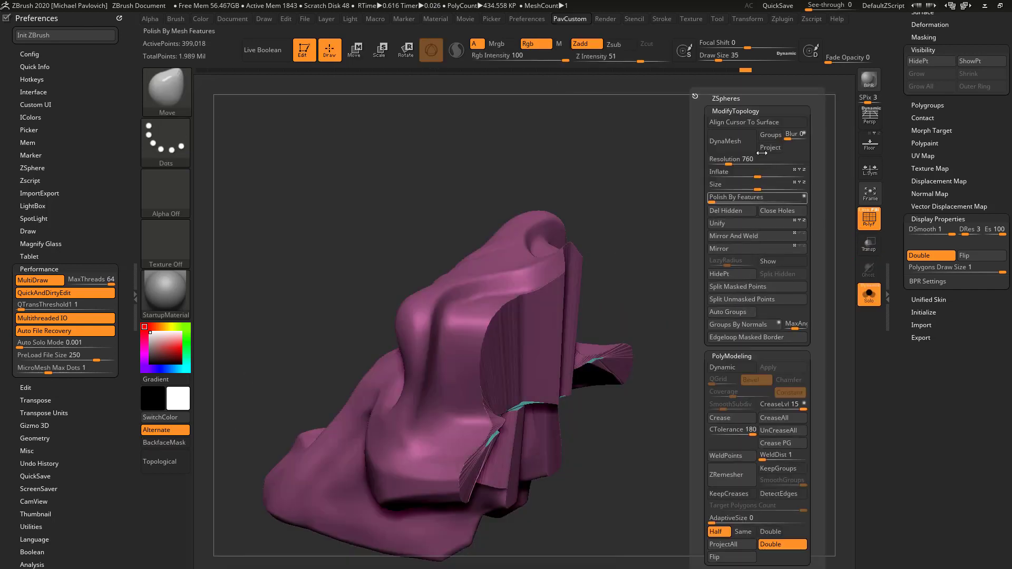
# Show the whole skull, select the cranium piece behind the face and isolate it
pyautogui.click(866, 296)
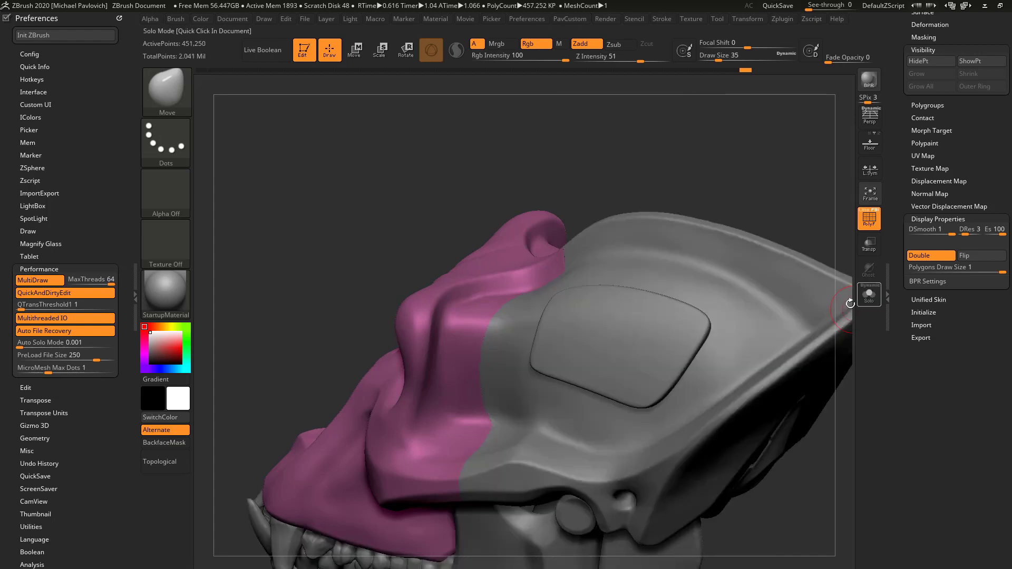
pyautogui.moveTo(734, 187); pyautogui.dragTo(792, 204)
pyautogui.keyDown('alt'); pyautogui.click(719, 240); pyautogui.keyUp('alt')
pyautogui.click(866, 294)
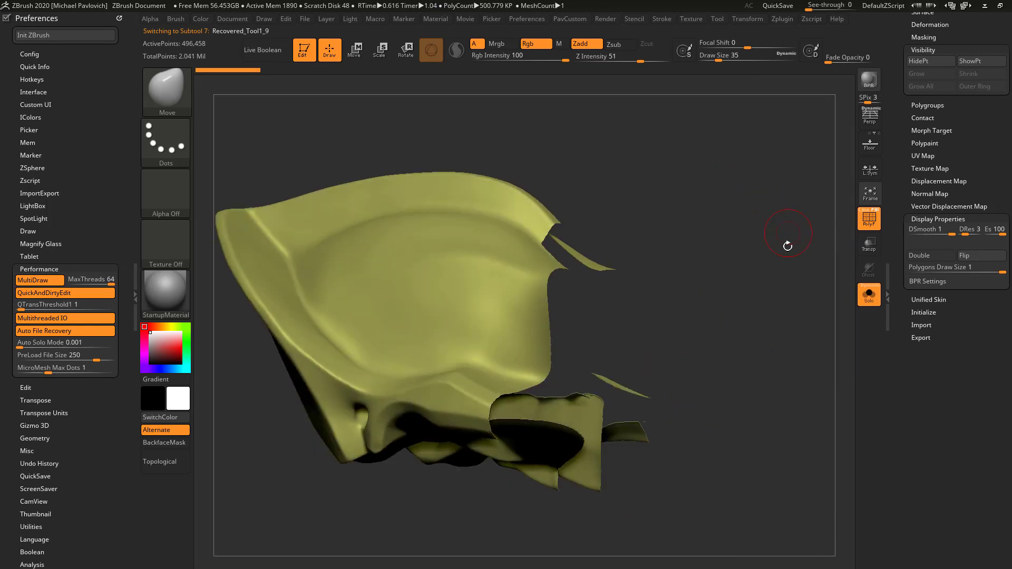
# Close the cranium piece's open cut and apply Mirror And Weld to it
pyautogui.press('`')
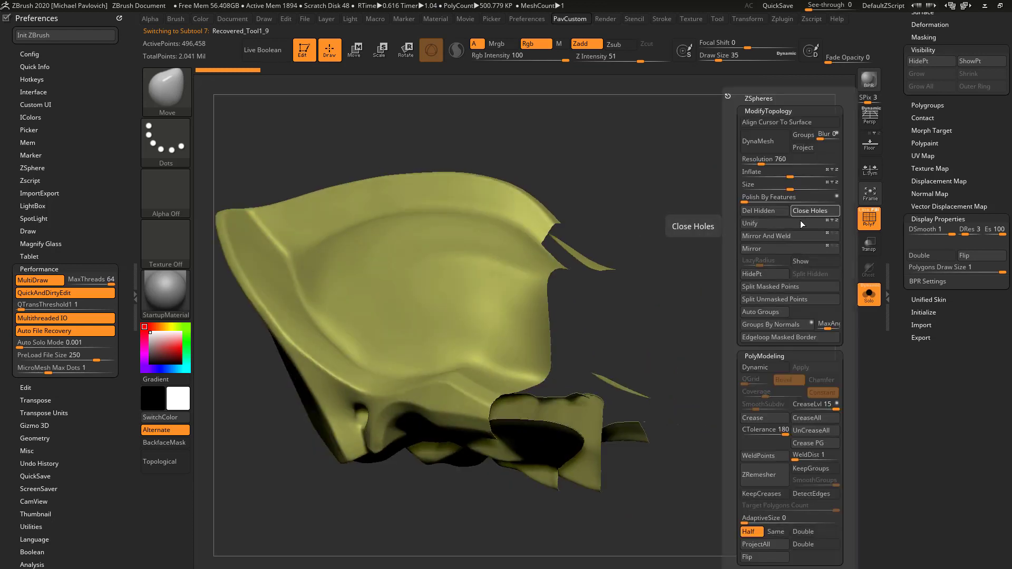
pyautogui.click(791, 236)
pyautogui.click(790, 238)
pyautogui.keyDown('shift'); pyautogui.moveTo(704, 270); pyautogui.dragTo(650, 288); pyautogui.keyUp('shift')
# Mask everything except the cranium's cap, centre the Gizmo on it with reset orientation, and switch to the Transpose line
pyautogui.press('w')
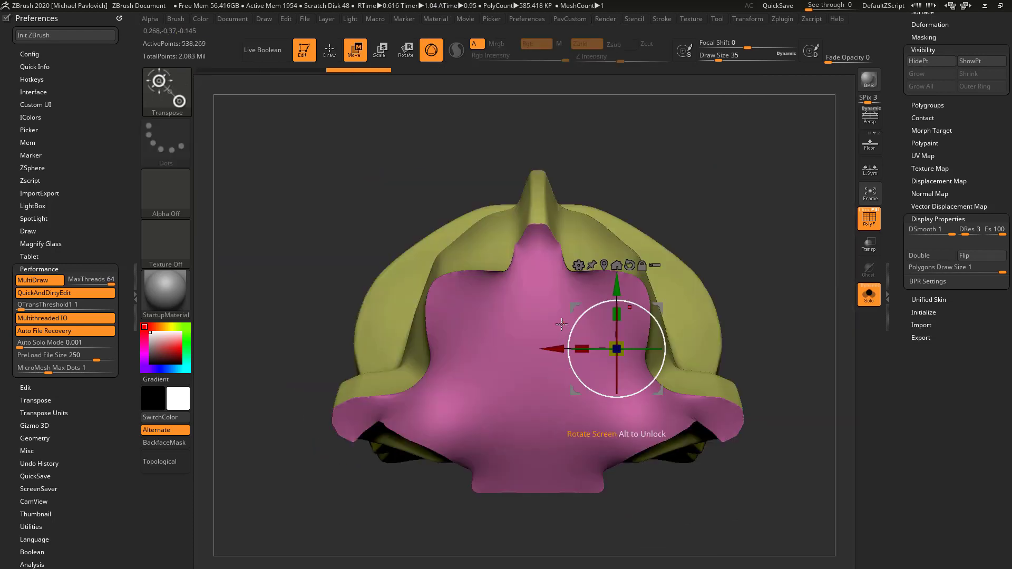
pyautogui.keyDown('ctrl'); pyautogui.click(533, 333); pyautogui.keyUp('ctrl')
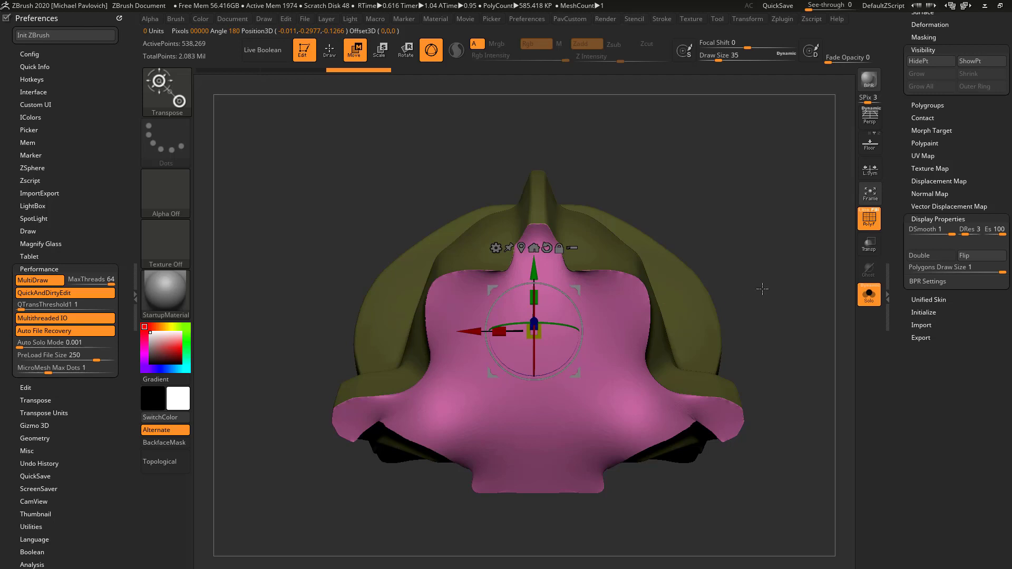
pyautogui.keyDown('alt'); pyautogui.click(547, 251); pyautogui.keyUp('alt')
pyautogui.keyDown('alt'); pyautogui.click(522, 251); pyautogui.keyUp('alt')
pyautogui.keyDown('shift'); pyautogui.moveTo(721, 233); pyautogui.dragTo(769, 251); pyautogui.keyUp('shift')
pyautogui.press('y')
# Extrude the cranium's cap with the Transpose line, insetting it and pushing it inward to leave walls around it
pyautogui.hotkey('ctrl', 'shift')
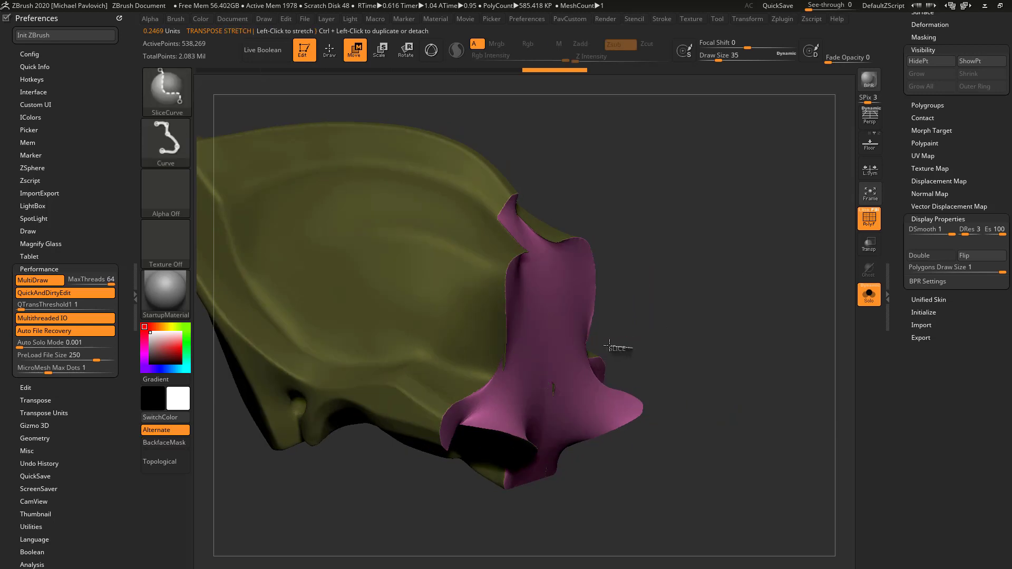
pyautogui.keyDown('ctrl'); pyautogui.keyDown('shift'); pyautogui.moveTo(609, 345); pyautogui.dragTo(610, 337); pyautogui.keyUp('shift'); pyautogui.keyUp('ctrl')
pyautogui.moveTo(678, 301)
pyautogui.mouseDown()
pyautogui.moveTo(640, 301)
pyautogui.moveTo(665, 298)
pyautogui.moveTo(465, 153)
pyautogui.mouseUp()
pyautogui.press('q')
pyautogui.press('w')
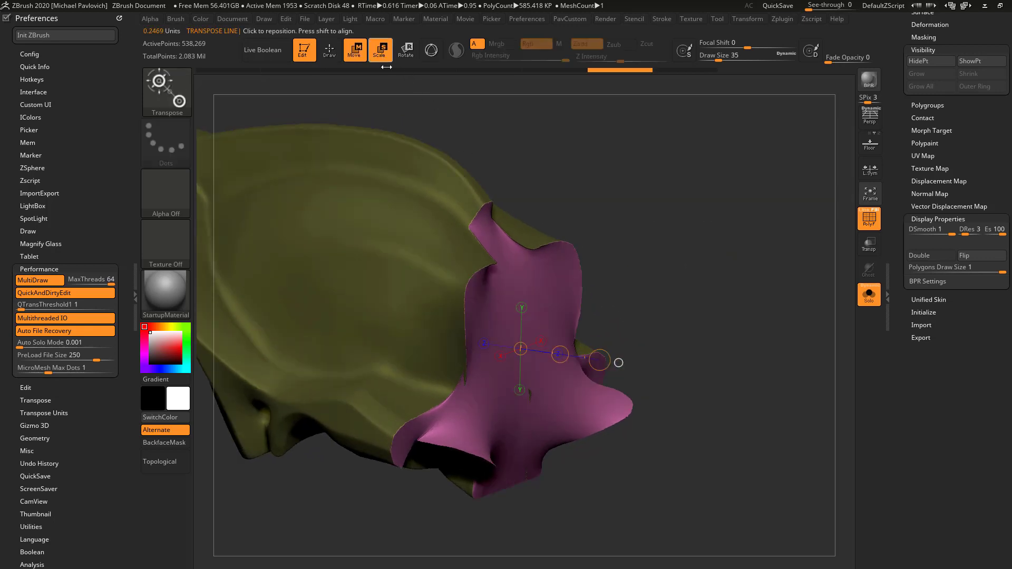
pyautogui.keyDown('ctrl'); pyautogui.moveTo(598, 359); pyautogui.dragTo(522, 337); pyautogui.keyUp('ctrl')
pyautogui.press('w')
pyautogui.press('y')
pyautogui.moveTo(520, 301); pyautogui.dragTo(520, 312)
# Reshape the outer ends of the inset cap with the Move brush at draw size 44
pyautogui.press('q')
pyautogui.moveTo(532, 321); pyautogui.dragTo(661, 363, button='right')
pyautogui.moveTo(660, 357); pyautogui.dragTo(661, 358)
pyautogui.press('[')
pyautogui.press('[')
pyautogui.press('[')
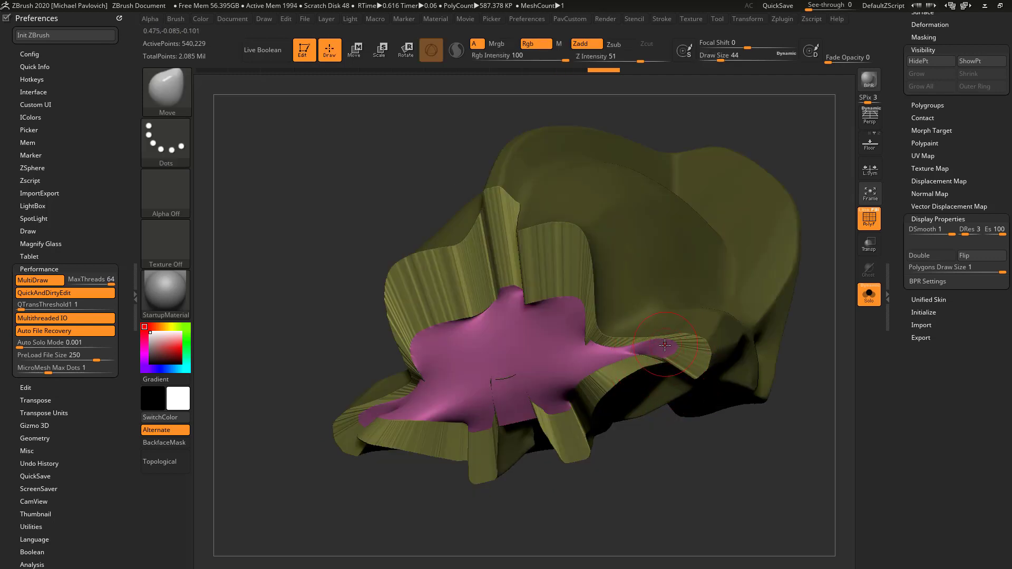
pyautogui.keyDown('shift'); pyautogui.moveTo(810, 367); pyautogui.dragTo(641, 343); pyautogui.keyUp('shift')
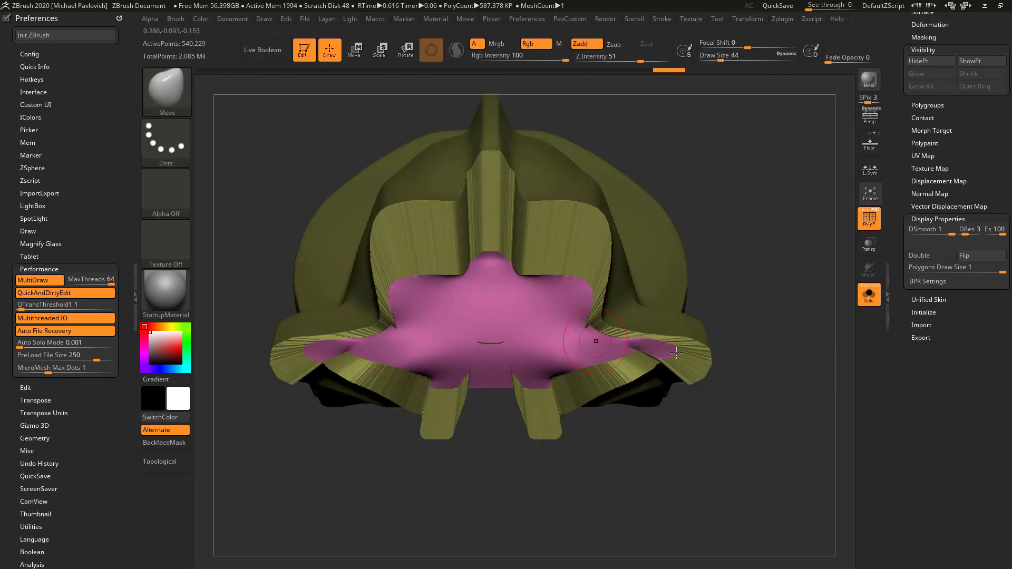
pyautogui.moveTo(770, 314)
pyautogui.mouseDown()
pyautogui.moveTo(727, 239)
pyautogui.moveTo(759, 207)
pyautogui.moveTo(772, 254)
pyautogui.moveTo(844, 293)
pyautogui.moveTo(806, 316)
pyautogui.moveTo(754, 319)
pyautogui.mouseUp()
# Clear the mask and apply Mirror And Weld to the cranium piece
pyautogui.keyDown('ctrl'); pyautogui.moveTo(758, 260); pyautogui.dragTo(795, 351); pyautogui.keyUp('ctrl')
pyautogui.press('3')
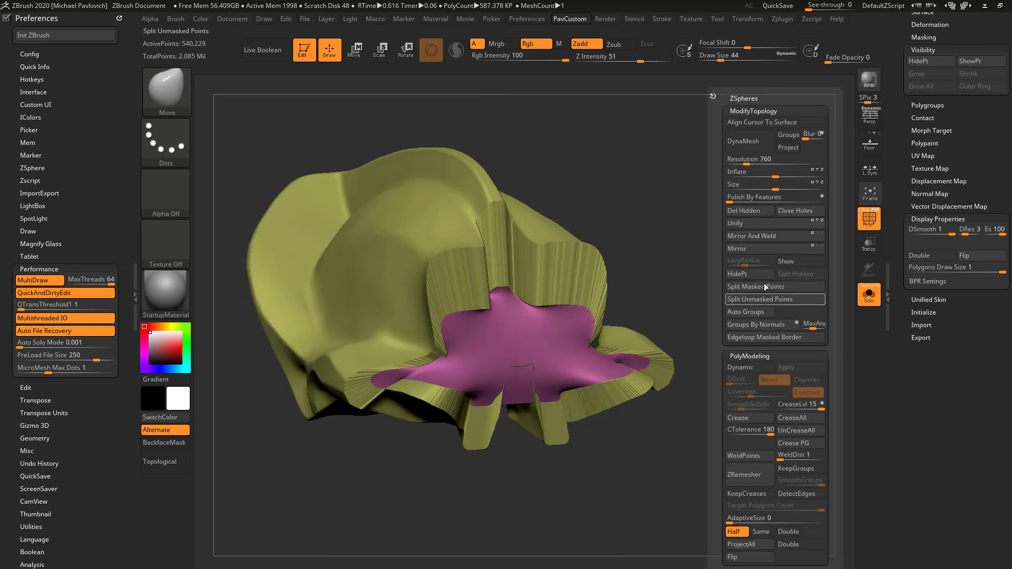
pyautogui.click(766, 239)
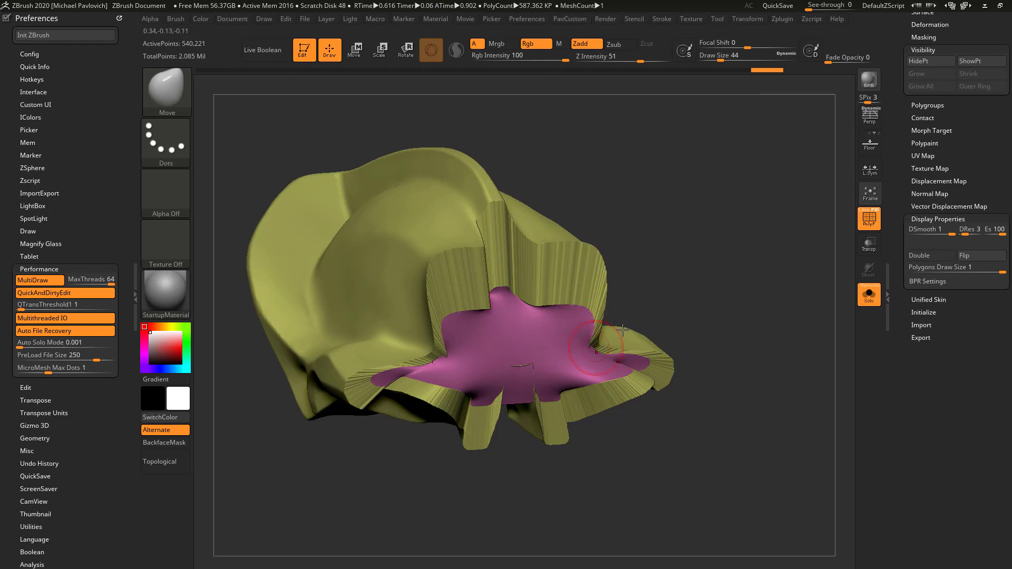
# Mask everything except the inset cap, place the Gizmo at the cap's centre and reset its orientation
pyautogui.moveTo(711, 311); pyautogui.dragTo(713, 187)
pyautogui.press('w')
pyautogui.keyDown('ctrl'); pyautogui.click(553, 340); pyautogui.keyUp('ctrl')
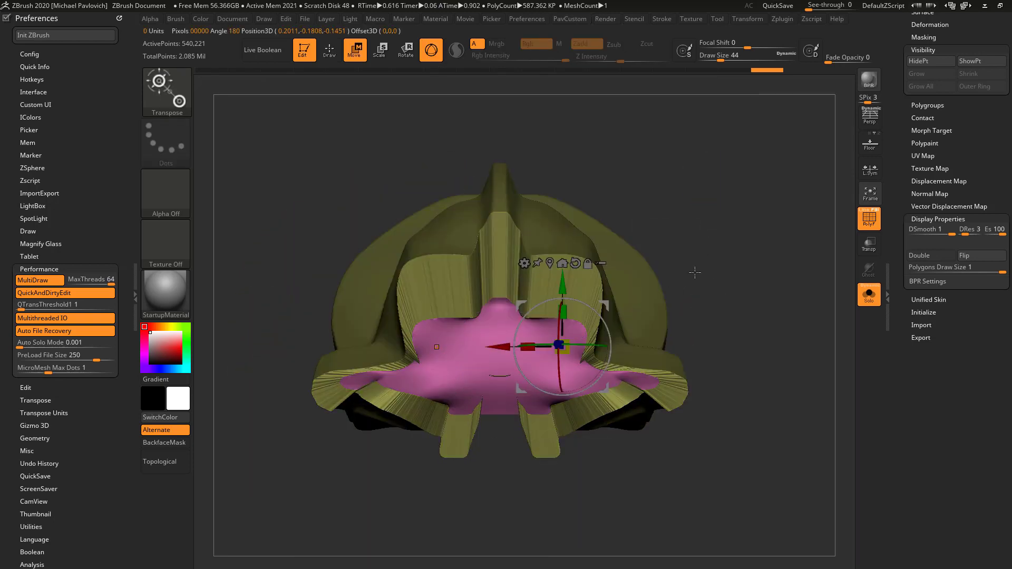
pyautogui.keyDown('alt'); pyautogui.moveTo(694, 272); pyautogui.dragTo(763, 277); pyautogui.keyUp('alt')
pyautogui.keyDown('alt'); pyautogui.click(526, 375); pyautogui.keyUp('alt')
pyautogui.keyDown('alt'); pyautogui.click(452, 384); pyautogui.keyUp('alt')
pyautogui.keyDown('alt'); pyautogui.moveTo(570, 352); pyautogui.dragTo(574, 302); pyautogui.keyUp('alt')
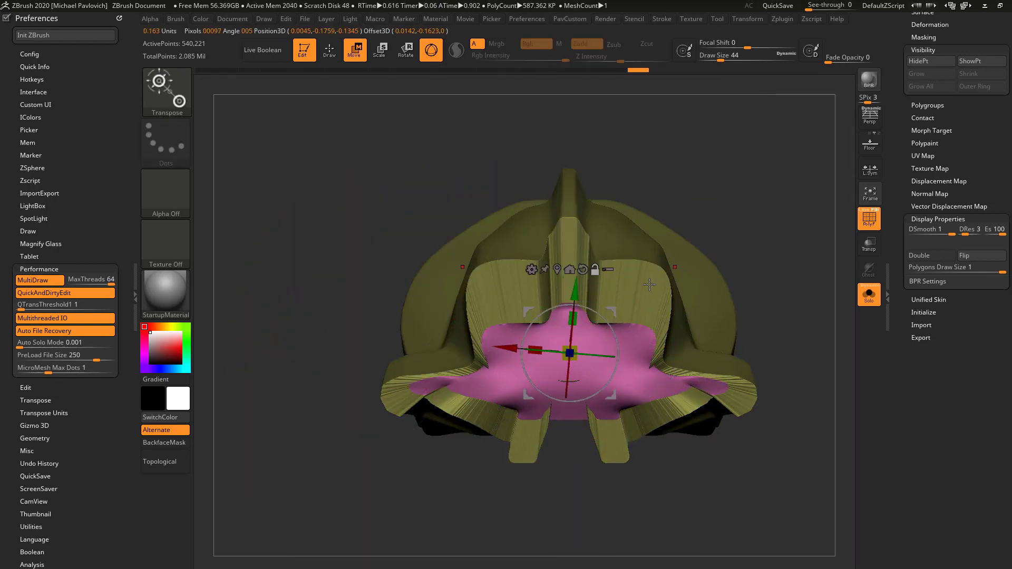
pyautogui.click(582, 269)
# Scale the cranium's inset cap down along Y to about 0.53
pyautogui.moveTo(783, 231); pyautogui.dragTo(740, 227)
pyautogui.moveTo(552, 320); pyautogui.dragTo(551, 350)
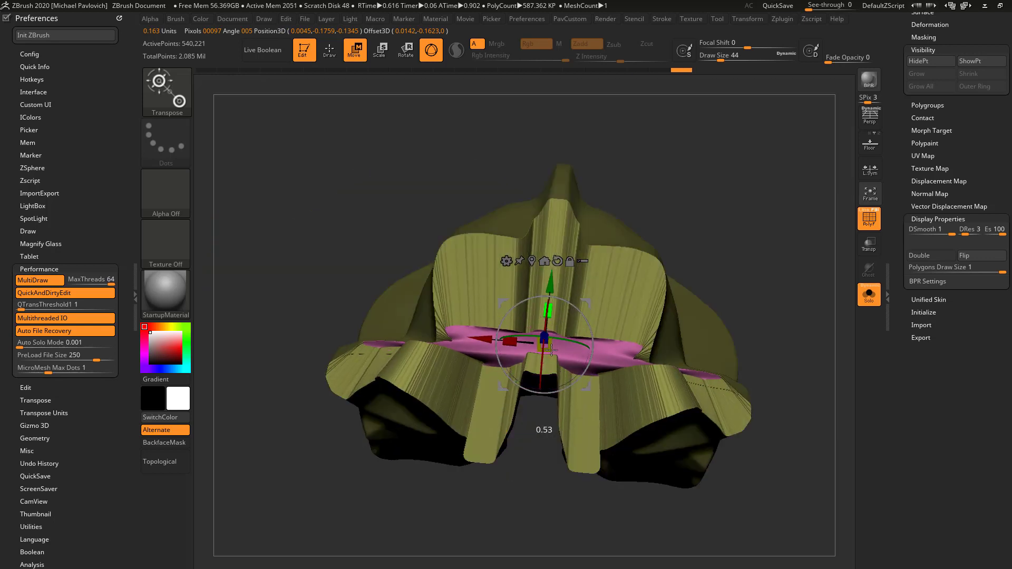
pyautogui.moveTo(728, 322)
pyautogui.mouseDown()
pyautogui.moveTo(725, 341)
pyautogui.moveTo(582, 345)
pyautogui.moveTo(573, 320)
pyautogui.mouseUp()
# Clear the mask and remesh the cranium piece with DynaMesh at resolution 760
pyautogui.press('q')
pyautogui.moveTo(748, 264)
pyautogui.mouseDown()
pyautogui.moveTo(760, 295)
pyautogui.moveTo(781, 273)
pyautogui.moveTo(807, 381)
pyautogui.mouseUp()
pyautogui.press('4')
pyautogui.click(741, 141)
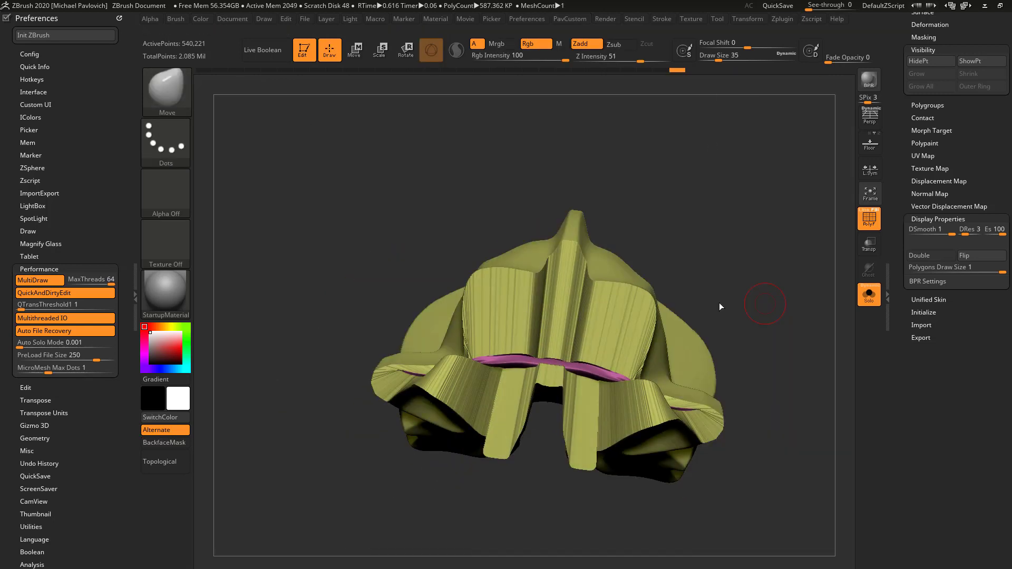
pyautogui.moveTo(723, 289); pyautogui.dragTo(780, 311)
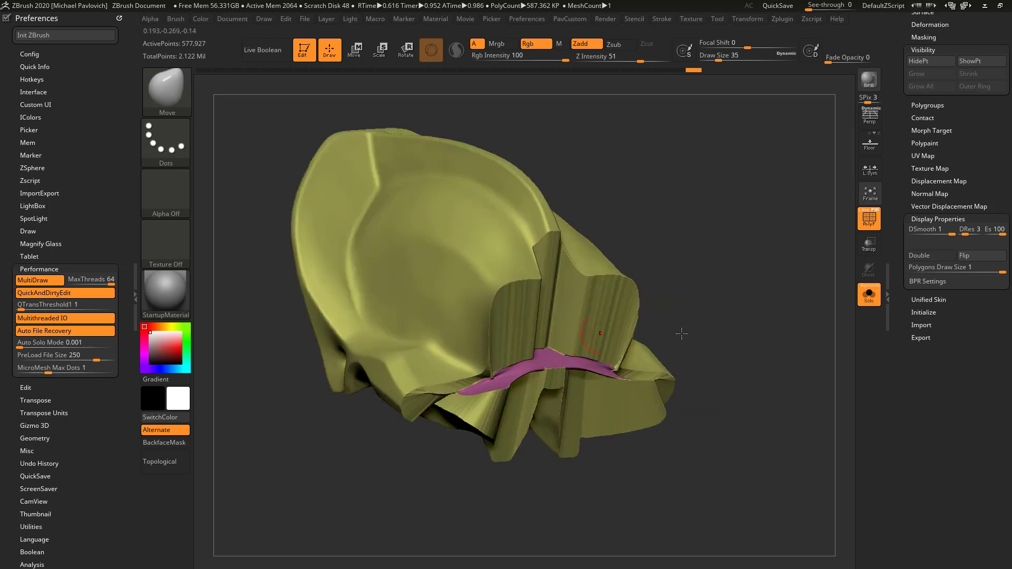
# Merge the cranium into a single polygroup, then hide the polyframe and check the seam on the whole skull
pyautogui.hotkey('ctrl', 'w')
pyautogui.click(869, 217)
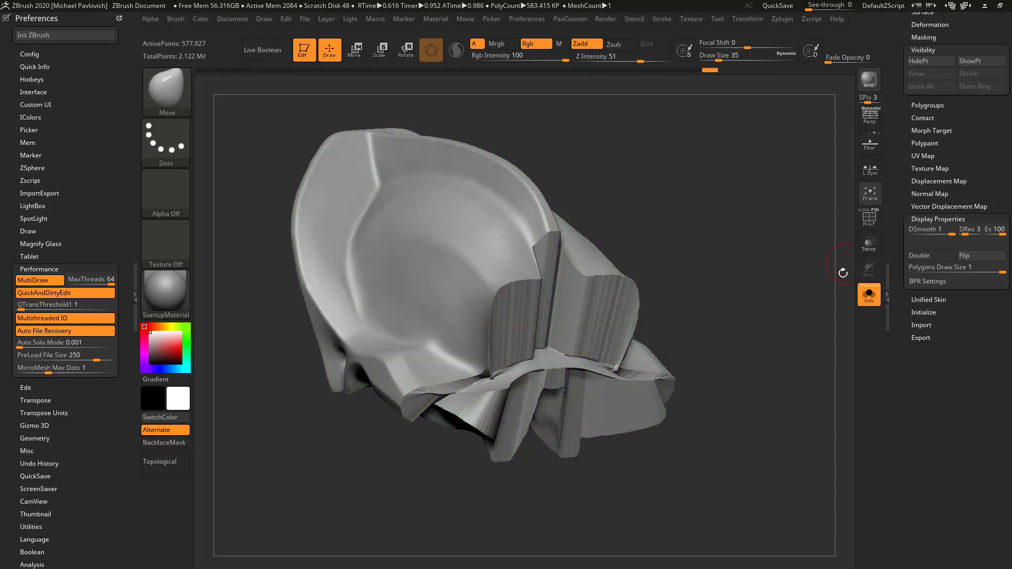
pyautogui.click(870, 303)
pyautogui.moveTo(763, 265)
pyautogui.mouseDown()
pyautogui.moveTo(790, 293)
pyautogui.moveTo(771, 304)
pyautogui.moveTo(786, 296)
pyautogui.moveTo(772, 275)
pyautogui.moveTo(755, 275)
pyautogui.mouseUp()
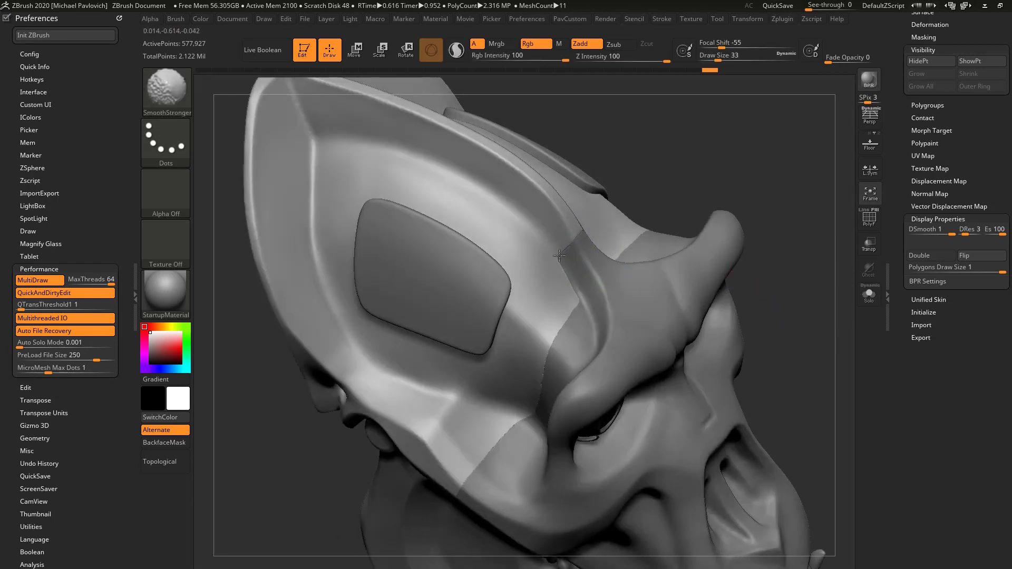
pyautogui.hotkey('shift', 's')
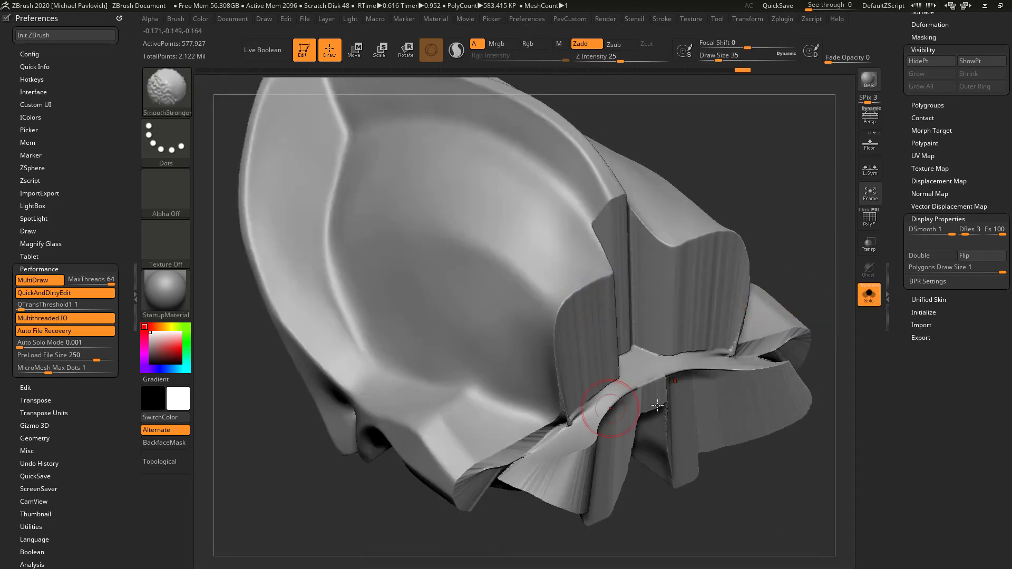
# Polish the cranium's recessed cut walls with the hPolish brush at draw size about 46, then show the polyframe
pyautogui.press('b')
pyautogui.press('h')
pyautogui.press('p')
pyautogui.moveTo(750, 166)
pyautogui.mouseDown()
pyautogui.moveTo(762, 190)
pyautogui.moveTo(790, 203)
pyautogui.mouseUp()
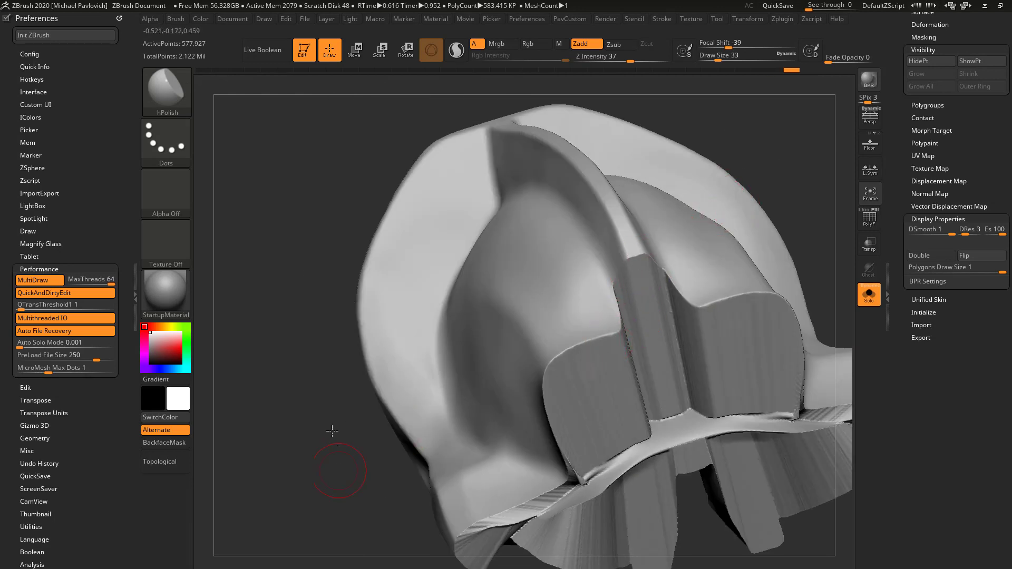
pyautogui.moveTo(332, 431); pyautogui.dragTo(637, 385)
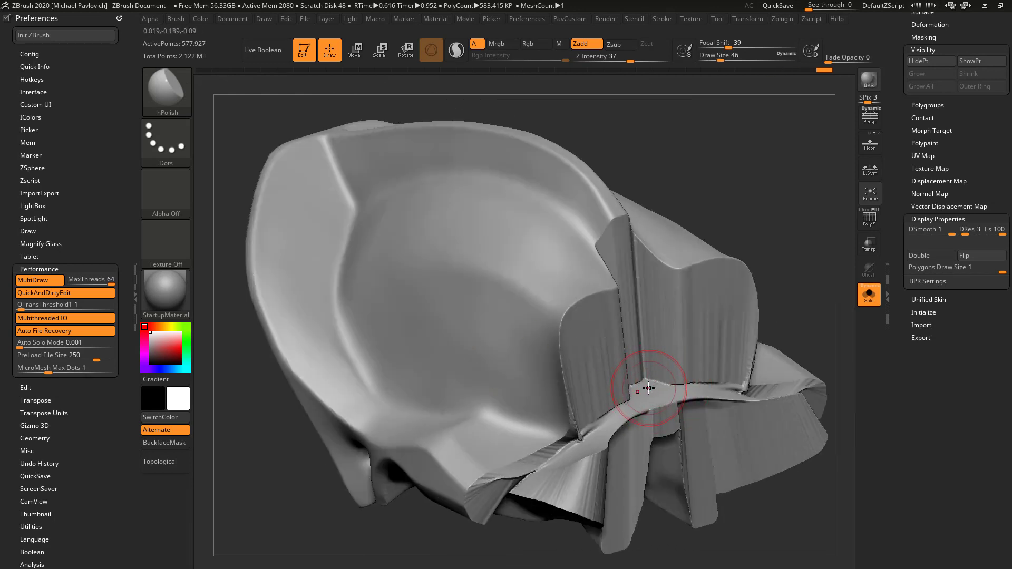
pyautogui.moveTo(592, 316); pyautogui.dragTo(736, 277)
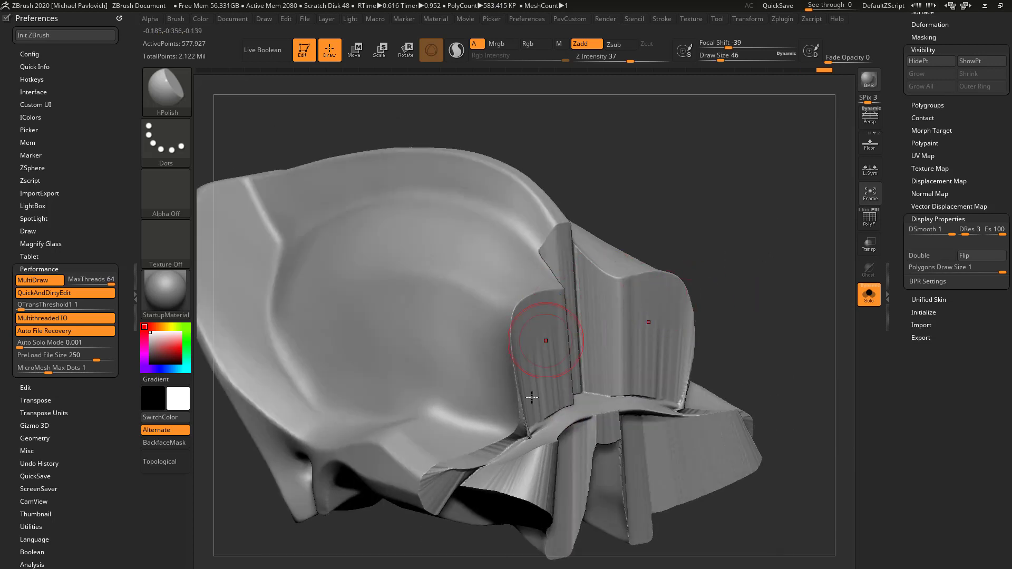
pyautogui.moveTo(532, 398); pyautogui.dragTo(639, 323)
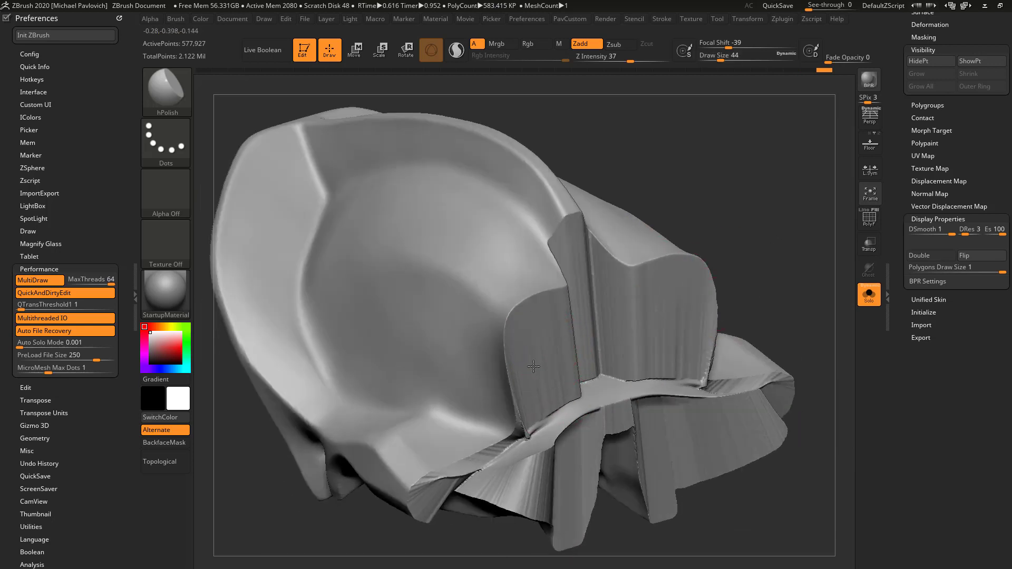
pyautogui.hotkey('shift', 'f')
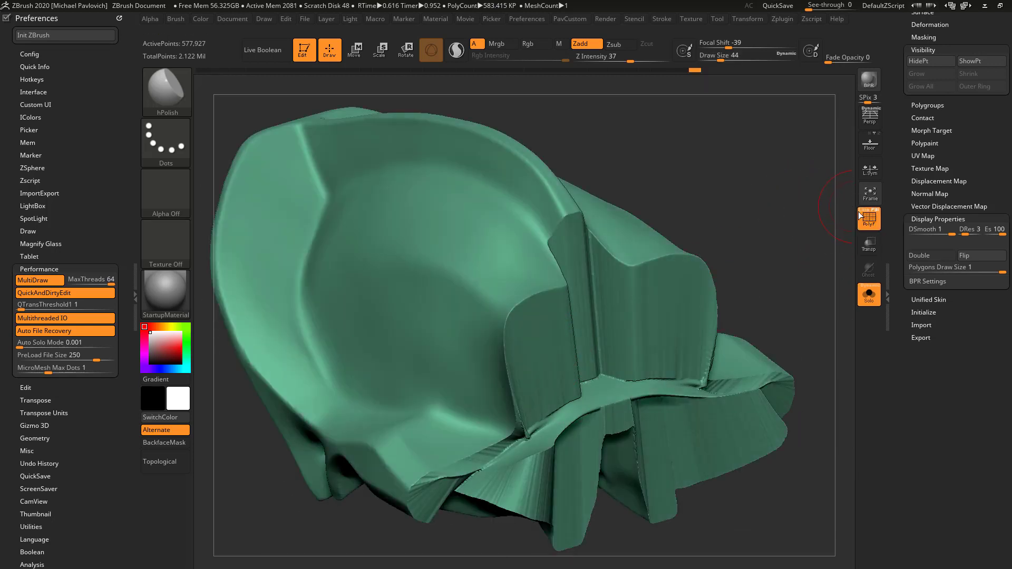
# Return to the cranium before its DynaMesh and group the cut cap together with its surrounding walls as one polygroup
pyautogui.click(860, 210)
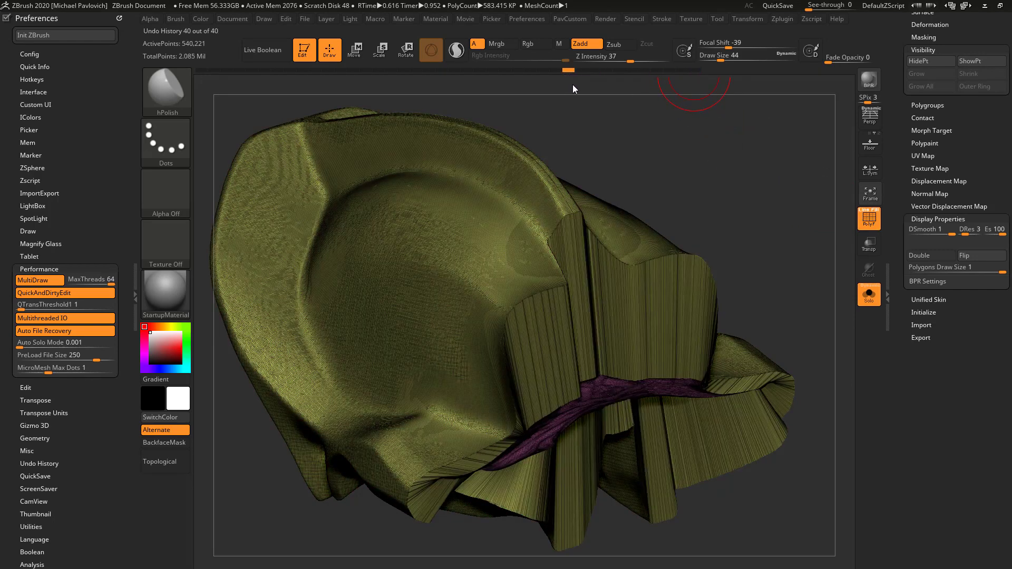
pyautogui.press('ctrl')
pyautogui.keyDown('ctrl'); pyautogui.keyDown('shift'); pyautogui.click(606, 388); pyautogui.keyUp('shift'); pyautogui.keyUp('ctrl')
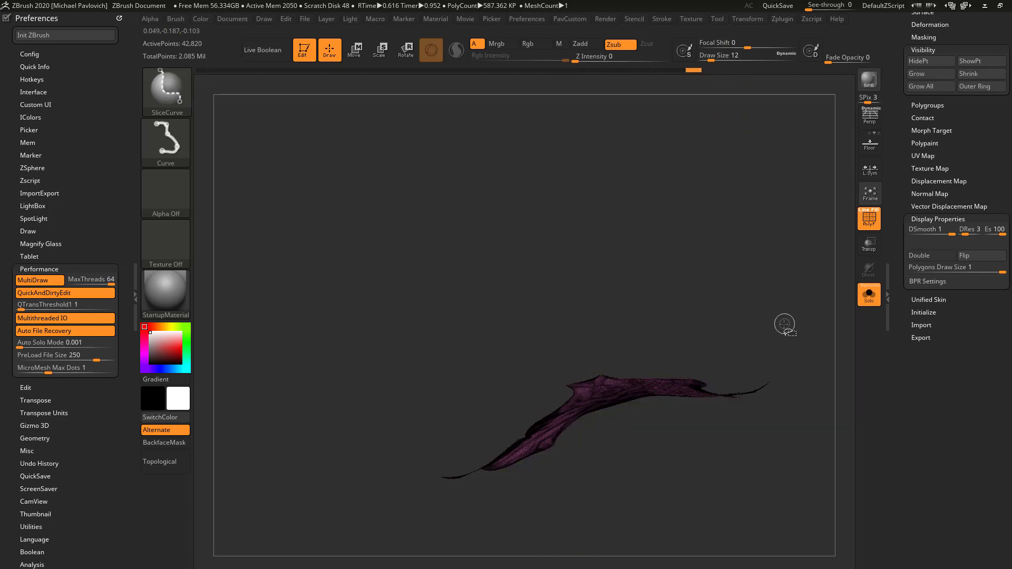
pyautogui.keyDown('ctrl'); pyautogui.keyDown('shift'); pyautogui.click(776, 324); pyautogui.keyUp('shift'); pyautogui.keyUp('ctrl')
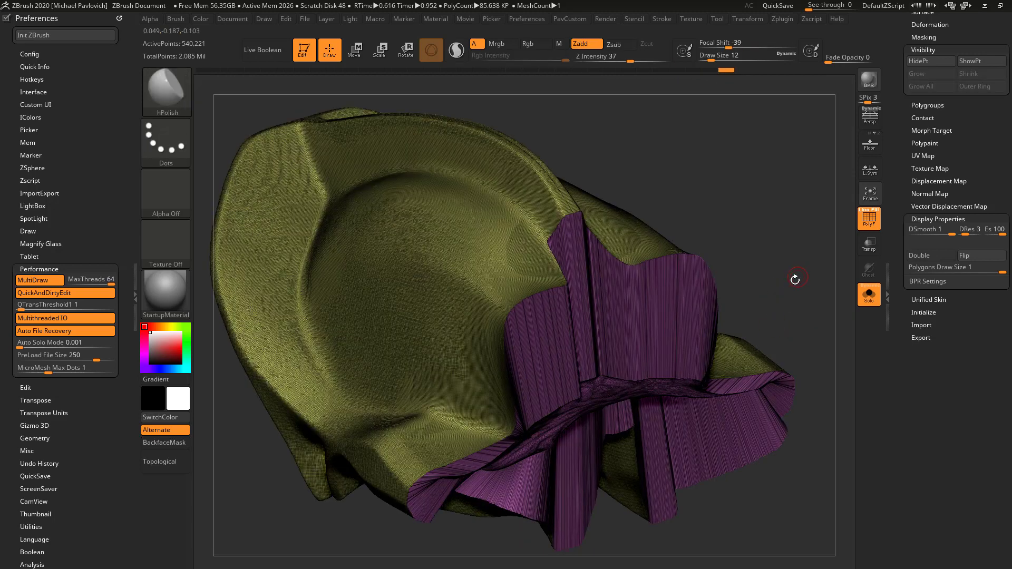
pyautogui.moveTo(787, 299)
pyautogui.mouseDown()
pyautogui.moveTo(795, 280)
pyautogui.moveTo(872, 227)
pyautogui.mouseUp()
pyautogui.click(872, 226)
pyautogui.moveTo(807, 284); pyautogui.dragTo(781, 296)
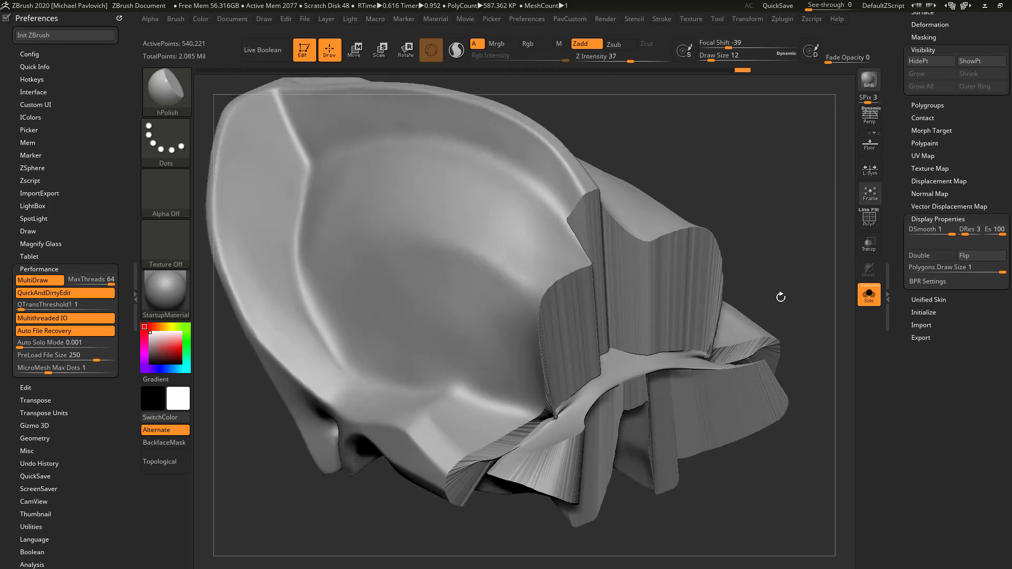
# Isolate the grouped cap and walls, smooth them with Polish By Features, and inspect the result on the whole cranium
pyautogui.hotkey('ctrl', 'shift')
pyautogui.keyDown('ctrl'); pyautogui.keyDown('shift'); pyautogui.click(662, 349); pyautogui.keyUp('shift'); pyautogui.keyUp('ctrl')
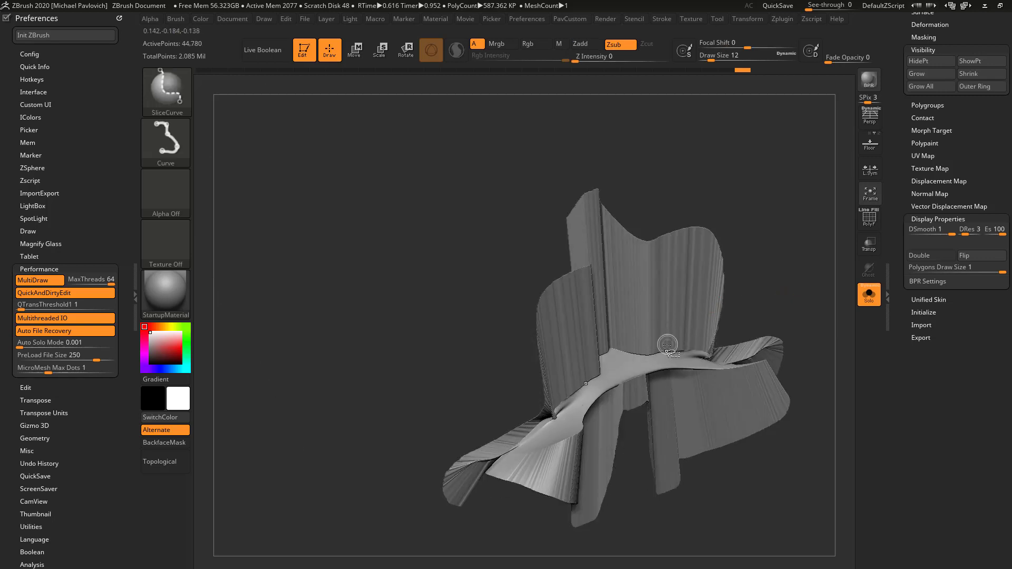
pyautogui.press('`')
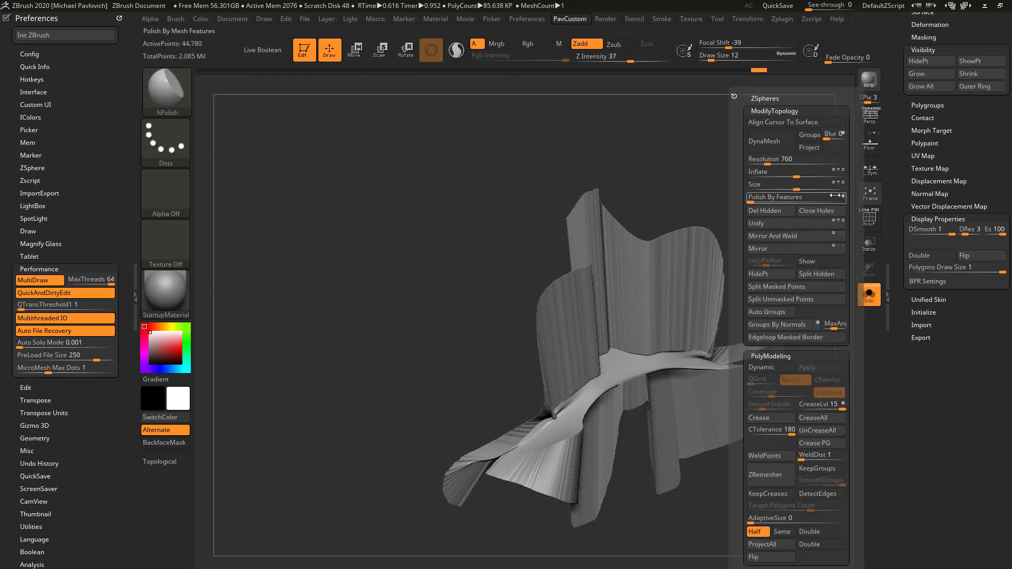
pyautogui.click(754, 199)
pyautogui.keyDown('ctrl'); pyautogui.keyDown('shift'); pyautogui.click(806, 232); pyautogui.keyUp('shift'); pyautogui.keyUp('ctrl')
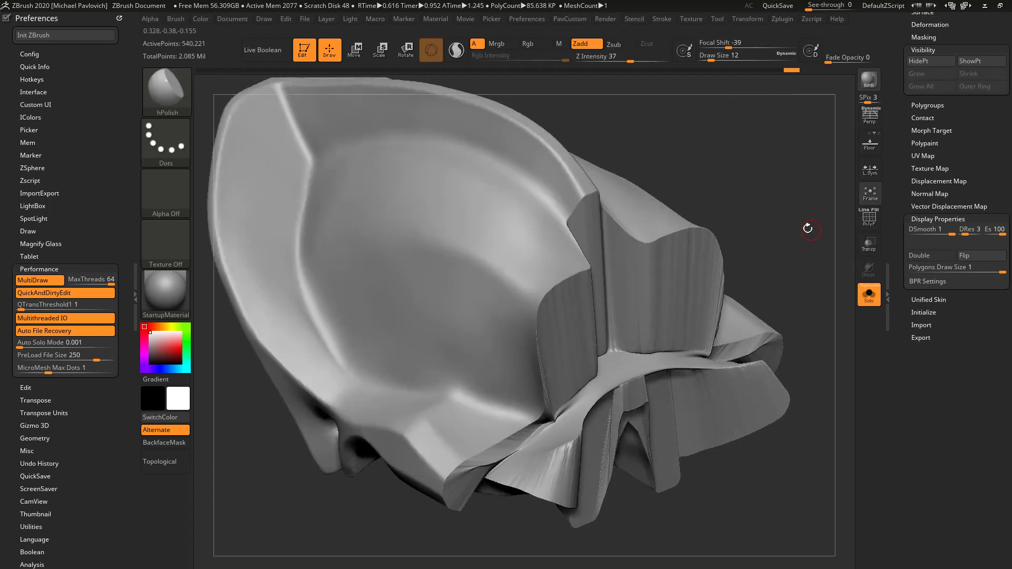
pyautogui.moveTo(803, 225); pyautogui.dragTo(648, 267)
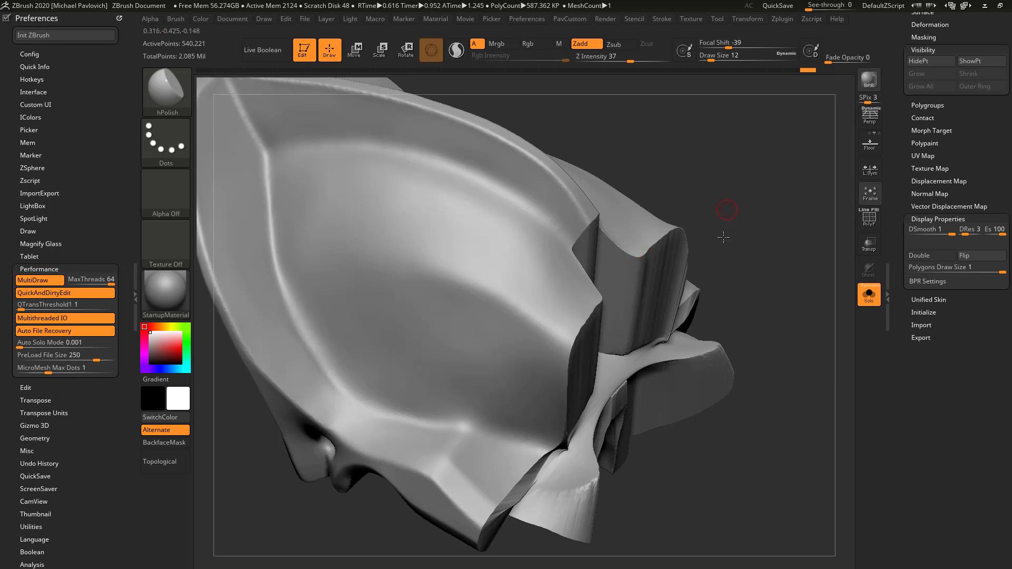
pyautogui.moveTo(723, 237); pyautogui.dragTo(604, 315)
pyautogui.moveTo(780, 258); pyautogui.dragTo(673, 252)
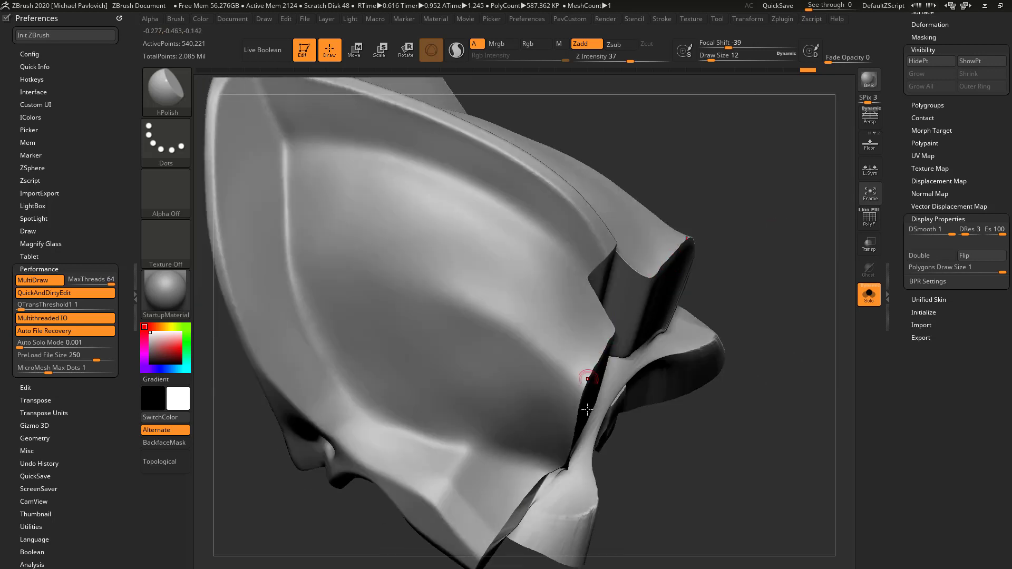
pyautogui.moveTo(751, 348); pyautogui.dragTo(708, 298)
pyautogui.moveTo(731, 335); pyautogui.dragTo(793, 314)
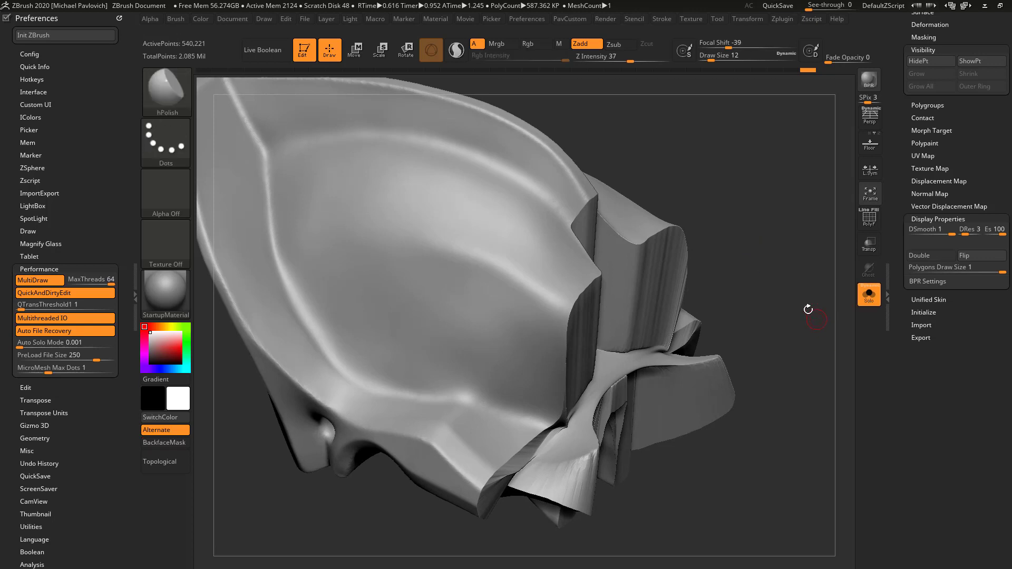
# Remesh the cranium with DynaMesh and flatten the cut walls with the hPolish brush at draw size about 46
pyautogui.press('space')
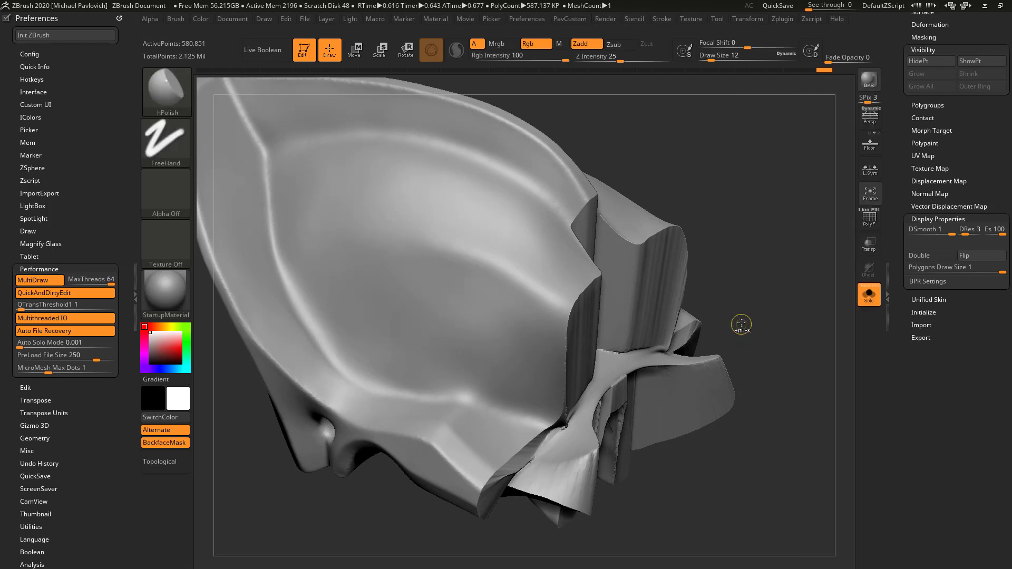
pyautogui.moveTo(768, 295); pyautogui.dragTo(721, 292)
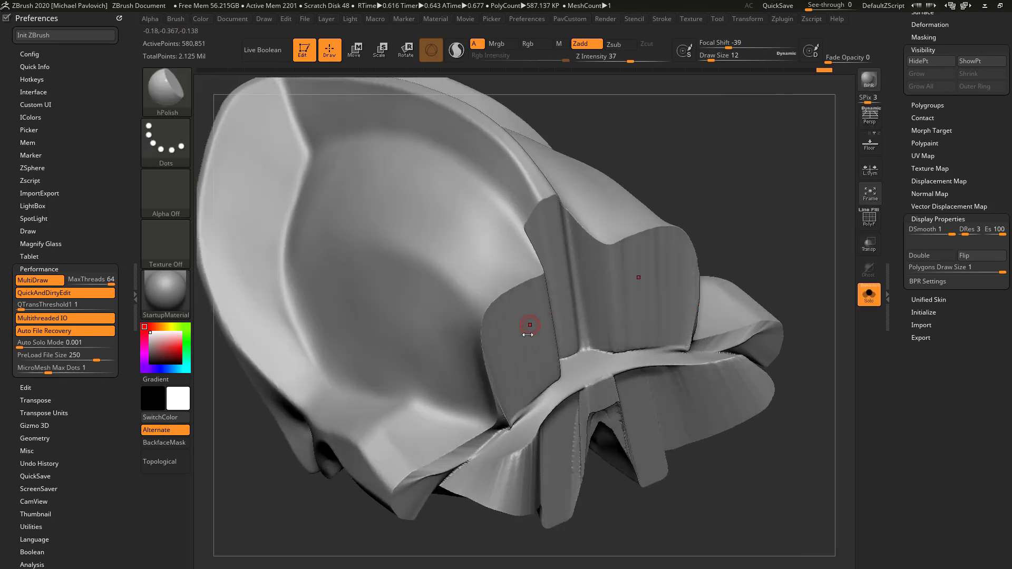
pyautogui.press('s')
pyautogui.moveTo(525, 331); pyautogui.dragTo(538, 330)
pyautogui.moveTo(776, 168); pyautogui.dragTo(811, 165)
pyautogui.moveTo(691, 282); pyautogui.dragTo(672, 291)
pyautogui.moveTo(539, 302); pyautogui.dragTo(540, 402)
pyautogui.moveTo(822, 236)
pyautogui.mouseDown()
pyautogui.moveTo(680, 227)
pyautogui.moveTo(806, 178)
pyautogui.moveTo(838, 221)
pyautogui.mouseUp()
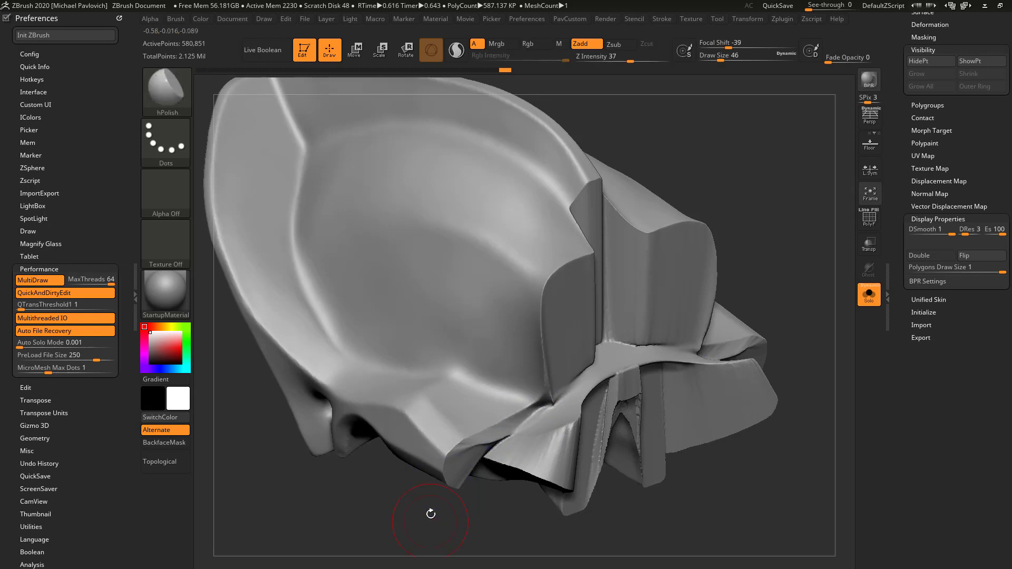
# Polish the wall edges below the cheek with hPolish at draw size about 25
pyautogui.moveTo(434, 511); pyautogui.dragTo(525, 398)
pyautogui.press('s')
pyautogui.moveTo(479, 461); pyautogui.dragTo(492, 406)
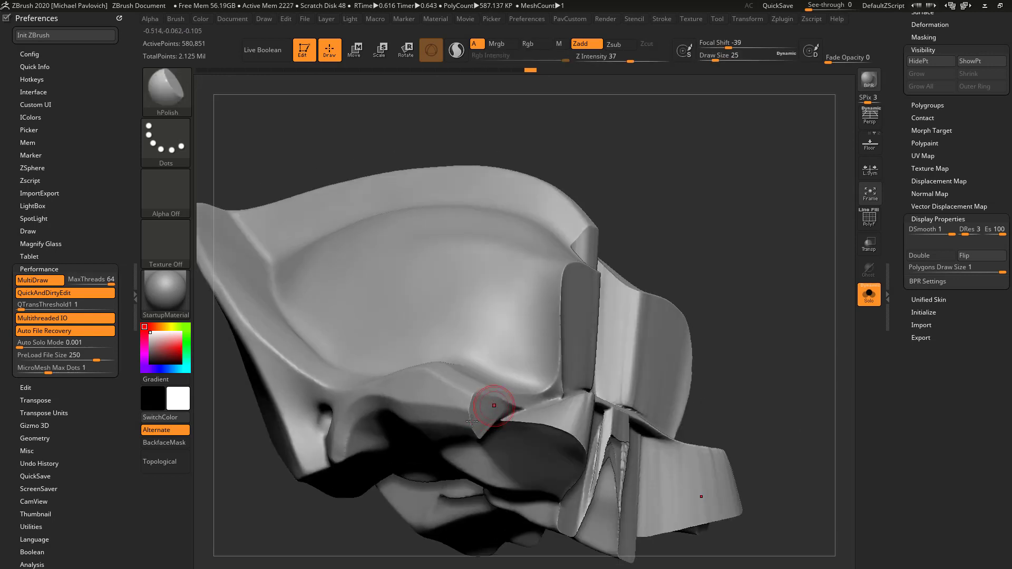
pyautogui.moveTo(748, 369)
pyautogui.mouseDown()
pyautogui.moveTo(713, 291)
pyautogui.moveTo(693, 295)
pyautogui.mouseUp()
pyautogui.moveTo(495, 393)
pyautogui.keyDown('shift'); pyautogui.mouseDown()
pyautogui.moveTo(551, 402)
pyautogui.moveTo(598, 364)
pyautogui.mouseUp(); pyautogui.keyUp('shift')
pyautogui.keyDown('shift'); pyautogui.moveTo(553, 426); pyautogui.dragTo(527, 471); pyautogui.keyUp('shift')
pyautogui.moveTo(595, 458); pyautogui.dragTo(596, 432)
# Switch to the Standard brush at draw size about 41 and smooth the lower cut walls with SmoothStronger
pyautogui.press('s')
pyautogui.moveTo(526, 467); pyautogui.dragTo(531, 468)
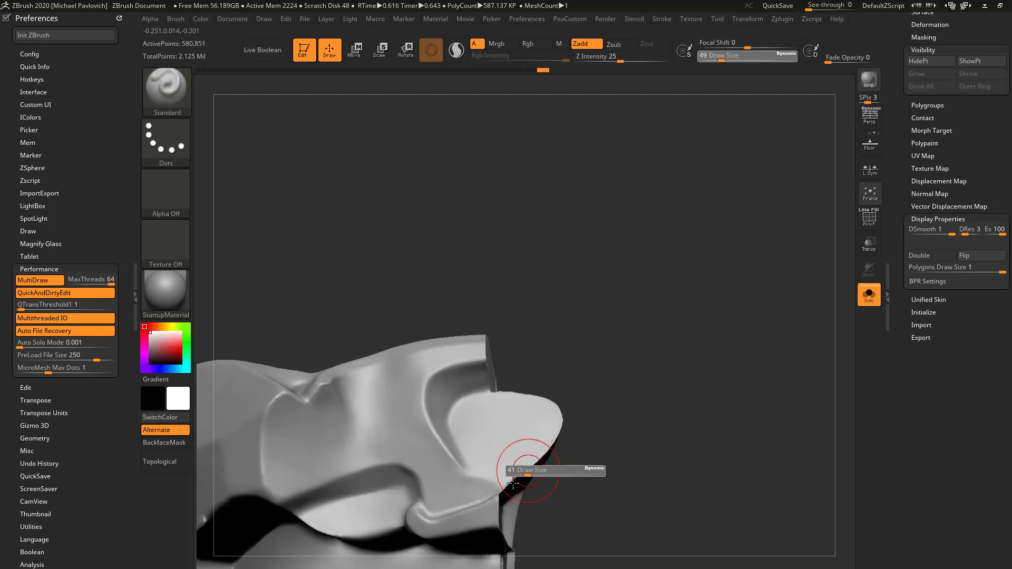
pyautogui.press('b')
pyautogui.press('s')
pyautogui.press('t')
pyautogui.moveTo(601, 459); pyautogui.dragTo(606, 364)
pyautogui.moveTo(649, 455)
pyautogui.mouseDown()
pyautogui.moveTo(672, 346)
pyautogui.moveTo(617, 330)
pyautogui.mouseUp()
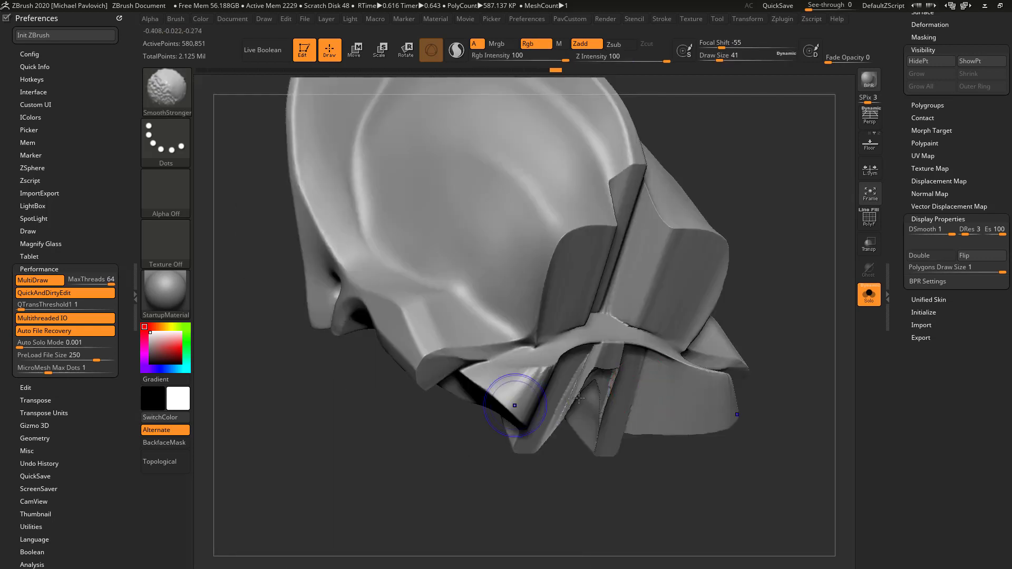
pyautogui.keyDown('shift'); pyautogui.moveTo(515, 406); pyautogui.dragTo(532, 393); pyautogui.keyUp('shift')
# Show the polyframe and clip the wall protruding into the central notch with a ClipCurve drawn along the notch's edge
pyautogui.moveTo(813, 270)
pyautogui.keyDown('ctrl'); pyautogui.mouseDown()
pyautogui.moveTo(797, 345)
pyautogui.moveTo(765, 260)
pyautogui.moveTo(768, 237)
pyautogui.moveTo(718, 232)
pyautogui.moveTo(689, 332)
pyautogui.moveTo(700, 352)
pyautogui.moveTo(581, 467)
pyautogui.moveTo(723, 316)
pyautogui.moveTo(696, 408)
pyautogui.moveTo(711, 289)
pyautogui.moveTo(747, 256)
pyautogui.moveTo(779, 284)
pyautogui.moveTo(815, 255)
pyautogui.moveTo(732, 283)
pyautogui.moveTo(767, 221)
pyautogui.moveTo(522, 567)
pyautogui.moveTo(470, 567)
pyautogui.mouseUp(); pyautogui.keyUp('ctrl')
pyautogui.click(869, 218)
pyautogui.keyDown('ctrl'); pyautogui.moveTo(723, 248); pyautogui.dragTo(759, 353); pyautogui.keyUp('ctrl')
pyautogui.keyDown('ctrl'); pyautogui.moveTo(722, 223); pyautogui.dragTo(469, 567); pyautogui.keyUp('ctrl')
pyautogui.moveTo(632, 206)
pyautogui.keyDown('alt'); pyautogui.mouseDown()
pyautogui.moveTo(689, 214)
pyautogui.moveTo(688, 288)
pyautogui.mouseUp(); pyautogui.keyUp('alt')
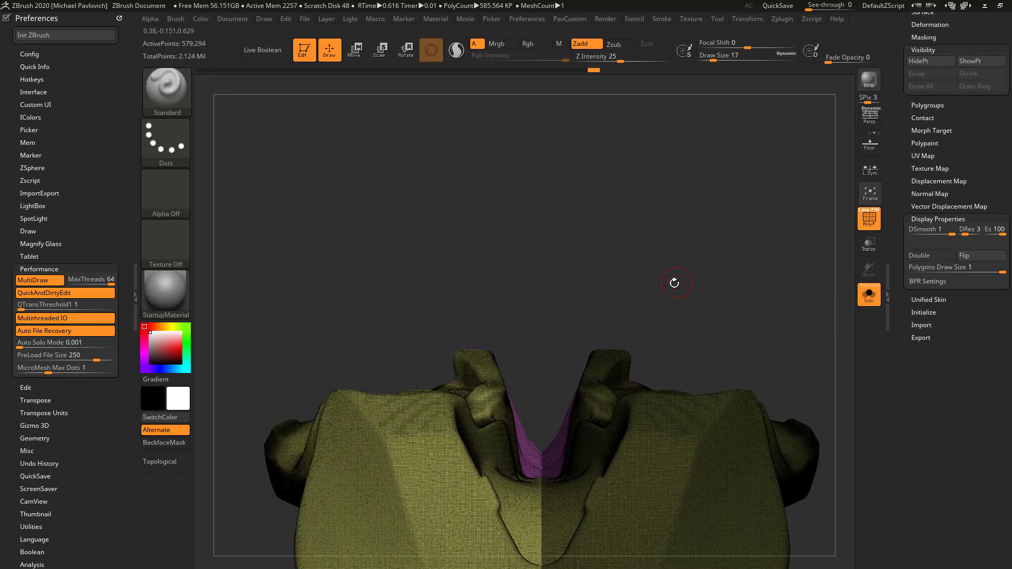
pyautogui.keyDown('ctrl'); pyautogui.keyDown('shift'); pyautogui.click(177, 97); pyautogui.keyUp('shift'); pyautogui.keyUp('ctrl')
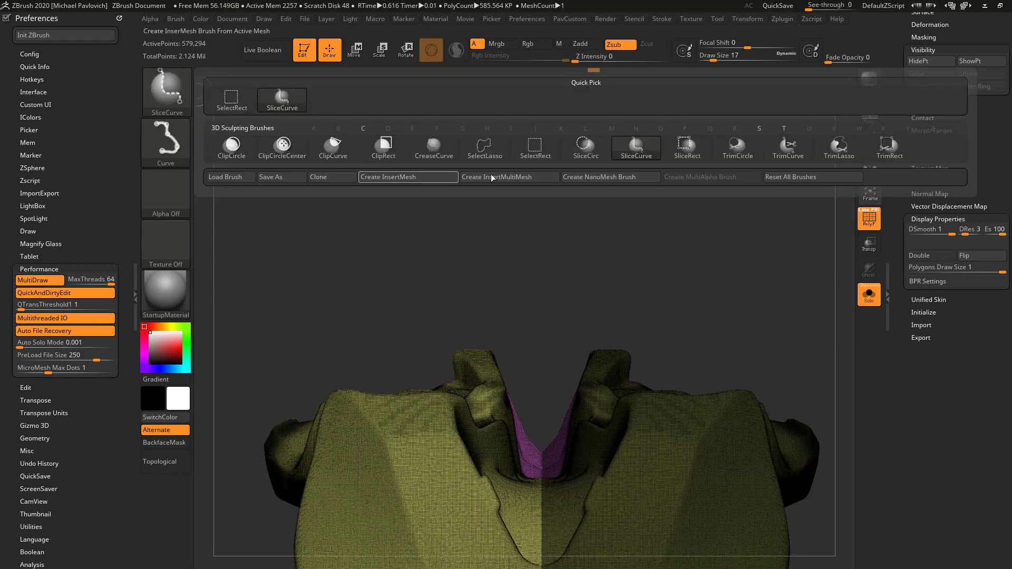
pyautogui.keyDown('ctrl'); pyautogui.keyDown('shift'); pyautogui.click(331, 148); pyautogui.keyUp('shift'); pyautogui.keyUp('ctrl')
pyautogui.keyDown('alt'); pyautogui.moveTo(547, 307); pyautogui.dragTo(515, 260); pyautogui.keyUp('alt')
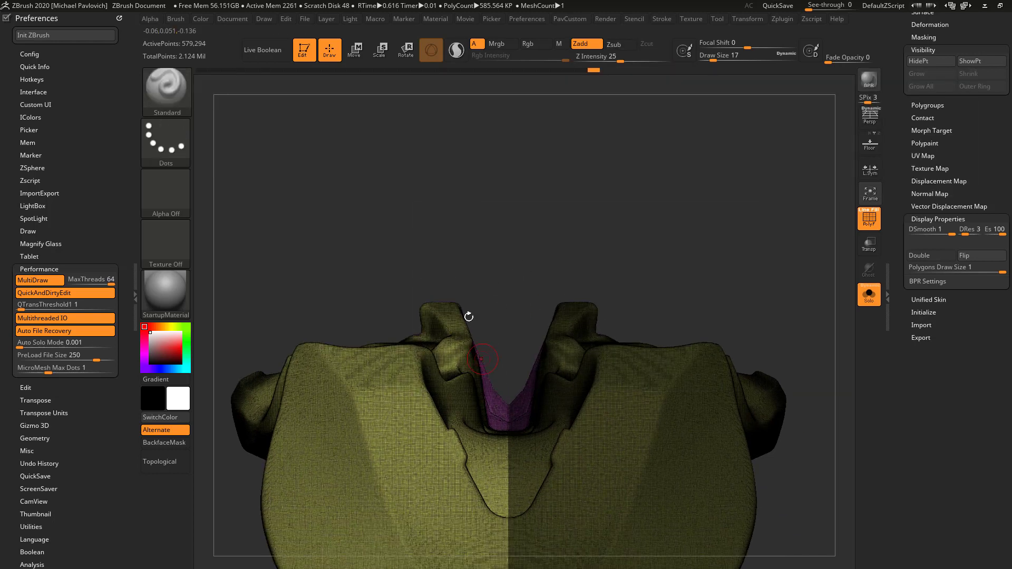
pyautogui.keyDown('ctrl'); pyautogui.keyDown('shift'); pyautogui.moveTo(422, 254); pyautogui.dragTo(475, 335); pyautogui.keyUp('shift'); pyautogui.keyUp('ctrl')
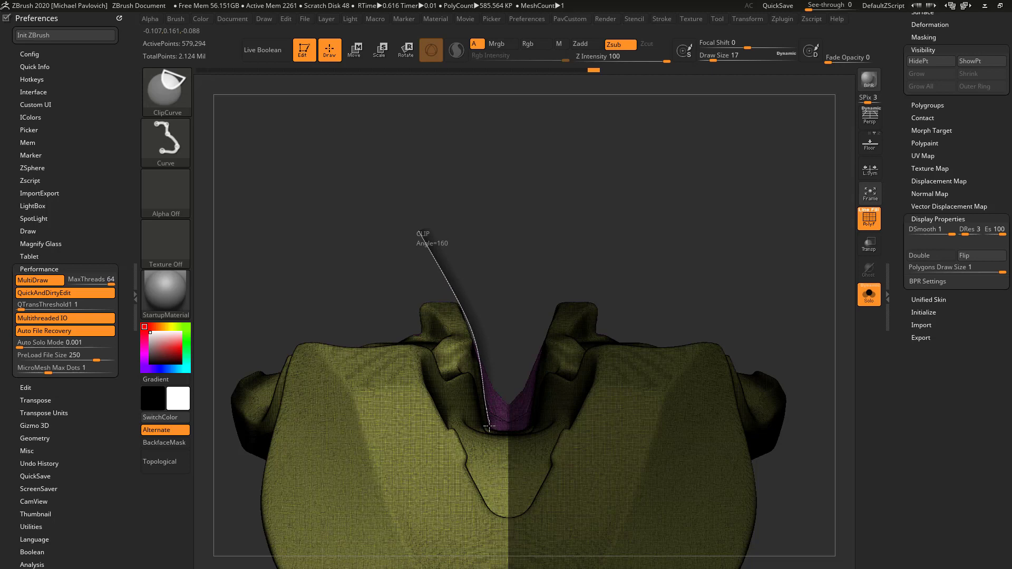
pyautogui.keyDown('ctrl'); pyautogui.keyDown('shift'); pyautogui.moveTo(525, 431); pyautogui.dragTo(527, 432); pyautogui.keyUp('shift'); pyautogui.keyUp('ctrl')
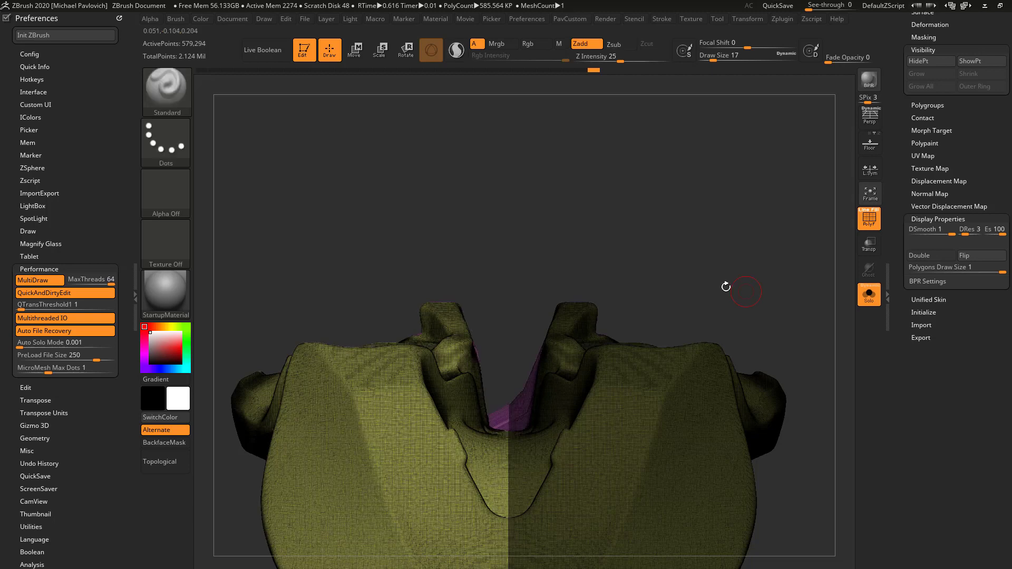
pyautogui.moveTo(710, 259)
pyautogui.mouseDown()
pyautogui.moveTo(682, 291)
pyautogui.moveTo(576, 281)
pyautogui.moveTo(640, 288)
pyautogui.mouseUp()
# Select the Move brush and set its draw size to about 51
pyautogui.press('s')
pyautogui.moveTo(433, 388); pyautogui.dragTo(441, 390)
pyautogui.press('b')
pyautogui.press('m')
pyautogui.press('v')
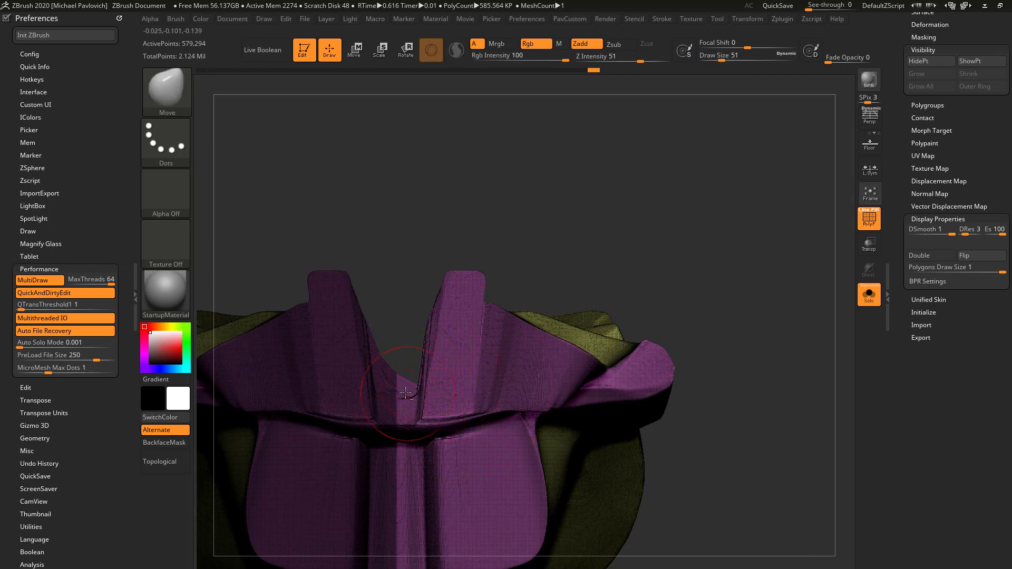
# Step the undo history back to the grouped cranium before the Polish By Features operation, checking the notch and cut walls
pyautogui.moveTo(593, 71)
pyautogui.mouseDown()
pyautogui.moveTo(417, 73)
pyautogui.moveTo(429, 72)
pyautogui.mouseUp()
pyautogui.press('s')
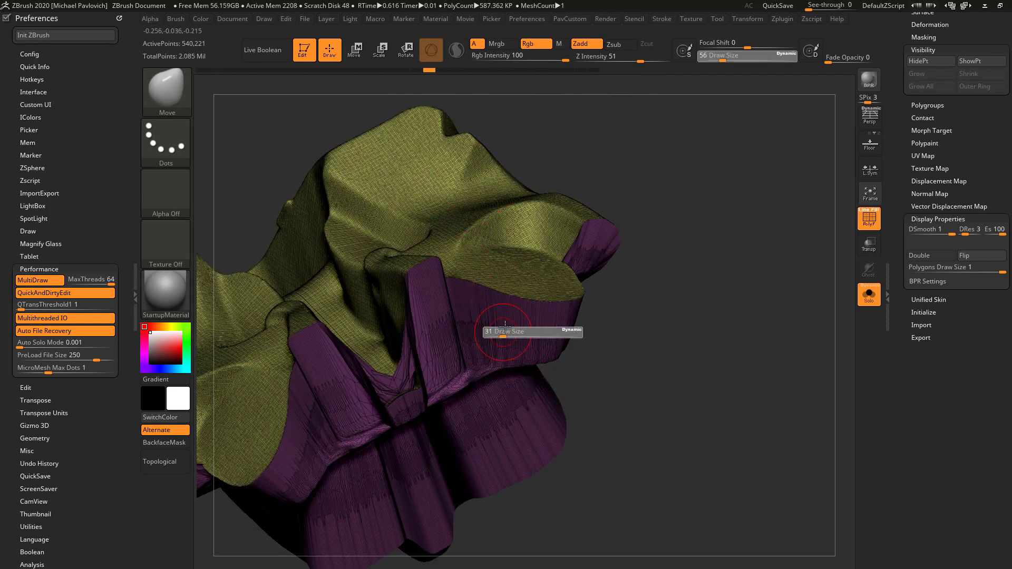
pyautogui.moveTo(507, 336); pyautogui.dragTo(504, 337)
pyautogui.moveTo(637, 320)
pyautogui.mouseDown()
pyautogui.moveTo(642, 275)
pyautogui.moveTo(465, 386)
pyautogui.mouseUp()
pyautogui.moveTo(489, 205); pyautogui.dragTo(395, 355)
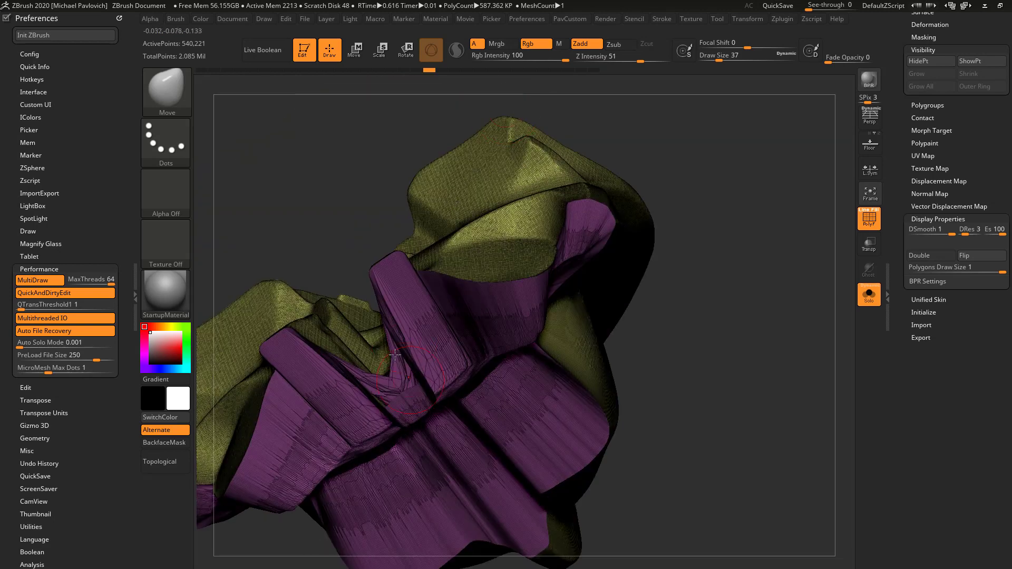
pyautogui.moveTo(617, 128); pyautogui.dragTo(644, 125)
pyautogui.moveTo(429, 73)
pyautogui.mouseDown()
pyautogui.moveTo(443, 71)
pyautogui.moveTo(404, 71)
pyautogui.mouseUp()
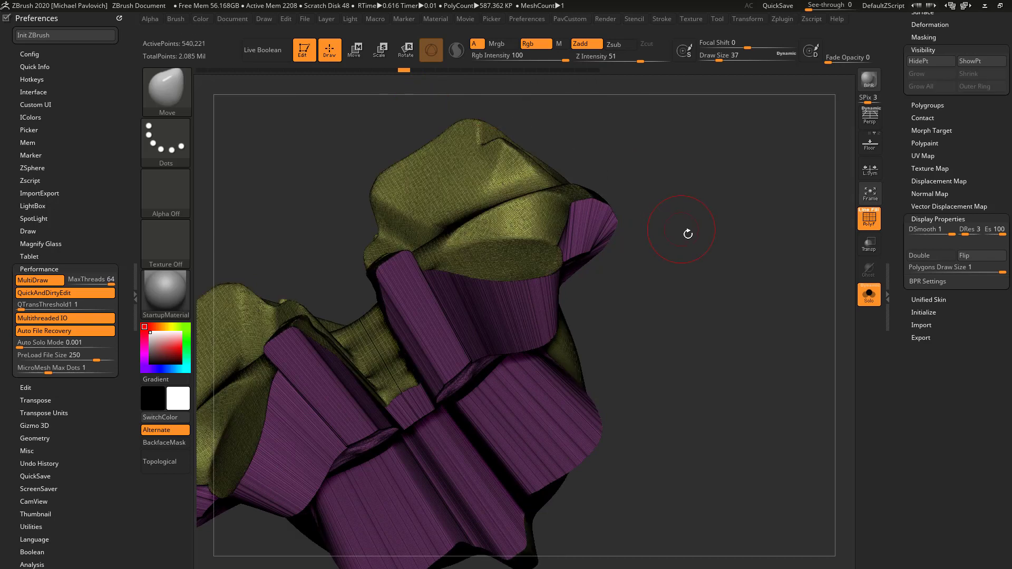
pyautogui.moveTo(713, 257); pyautogui.dragTo(748, 268)
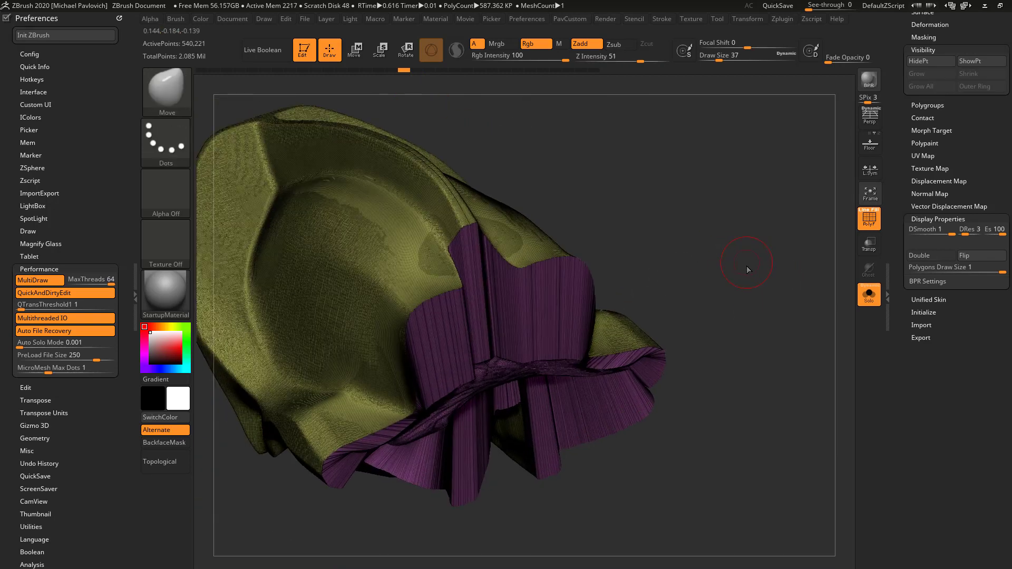
# Remesh the cranium with DynaMesh, hide the polyframe, and smooth the cut walls with SmoothStronger at draw size 37
pyautogui.press('2')
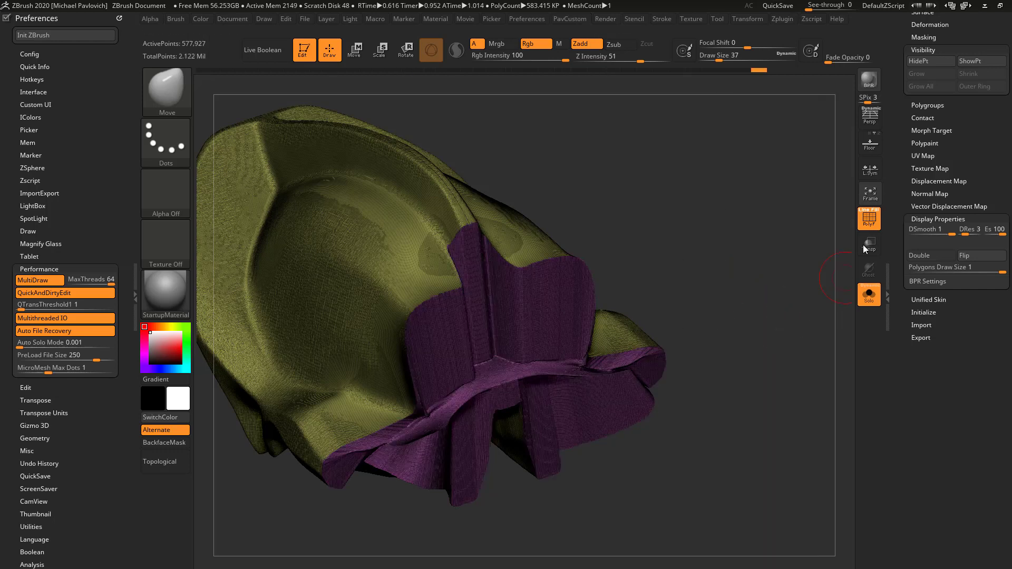
pyautogui.hotkey('shift', 'f')
pyautogui.moveTo(784, 334)
pyautogui.mouseDown()
pyautogui.moveTo(732, 233)
pyautogui.moveTo(539, 369)
pyautogui.moveTo(587, 248)
pyautogui.moveTo(557, 242)
pyautogui.moveTo(725, 283)
pyautogui.moveTo(680, 311)
pyautogui.mouseUp()
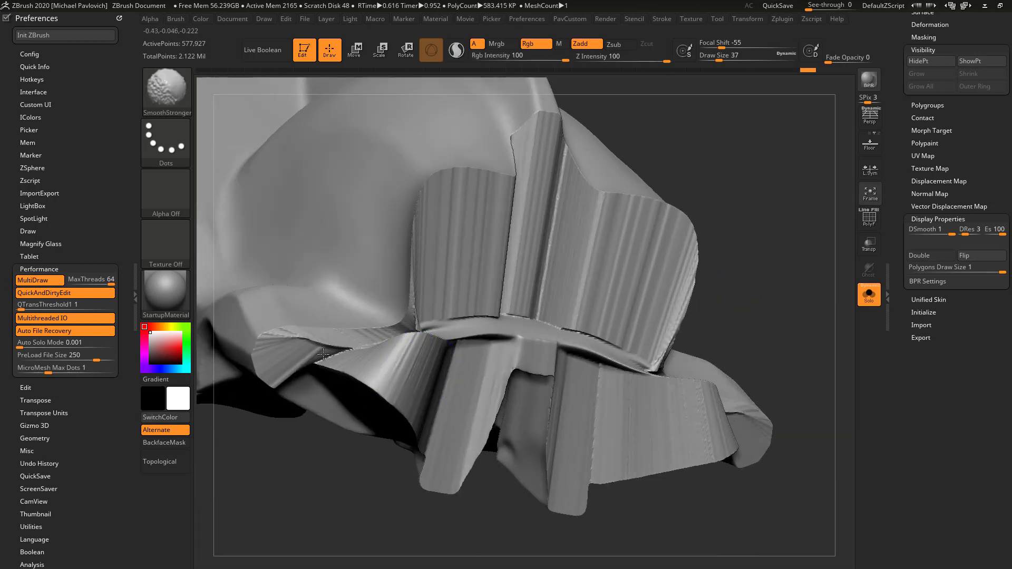
pyautogui.moveTo(702, 162); pyautogui.dragTo(408, 283)
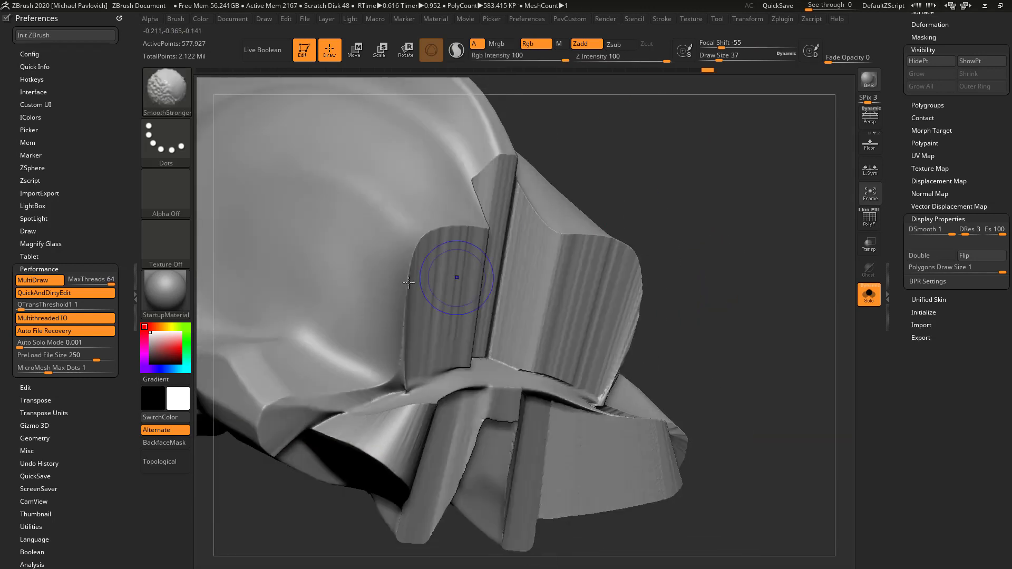
pyautogui.moveTo(680, 173); pyautogui.dragTo(479, 243)
# Flatten the striated cut walls with the hPolish brush at draw size 37
pyautogui.press('b')
pyautogui.press('h')
pyautogui.press('p')
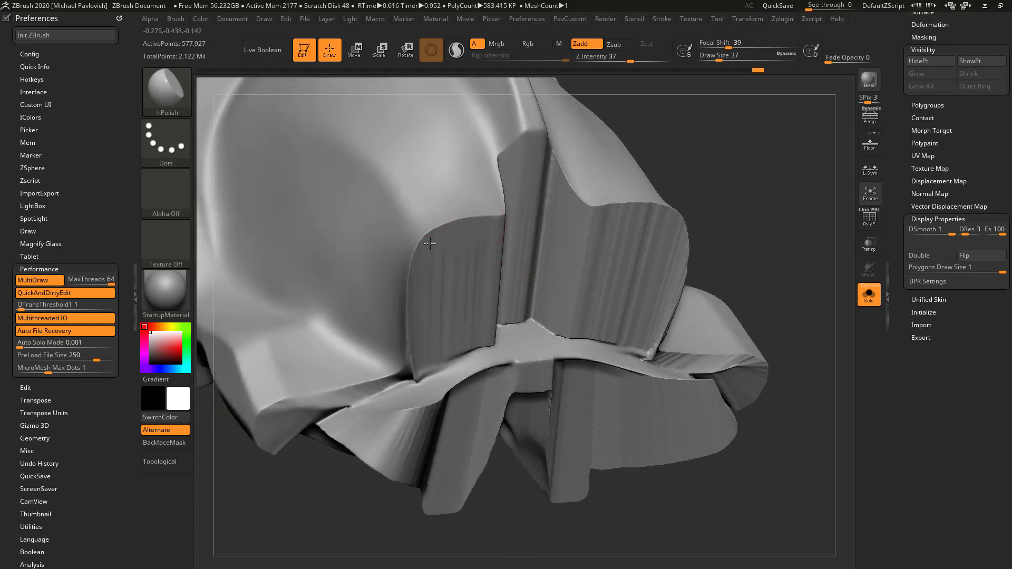
pyautogui.moveTo(369, 490)
pyautogui.mouseDown()
pyautogui.moveTo(332, 474)
pyautogui.moveTo(401, 393)
pyautogui.mouseUp()
pyautogui.moveTo(302, 447)
pyautogui.mouseDown()
pyautogui.moveTo(414, 420)
pyautogui.moveTo(338, 438)
pyautogui.mouseUp()
pyautogui.moveTo(352, 494); pyautogui.dragTo(493, 316)
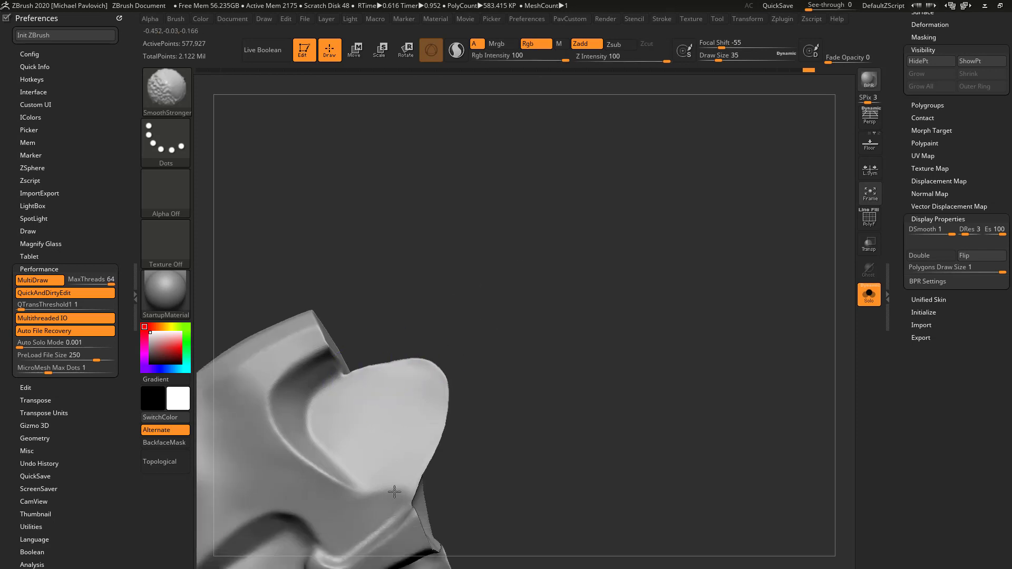
# Smooth and polish the cheek and inner wall edges with SmoothStronger and hPolish at draw size 35, and remesh the cranium
pyautogui.moveTo(394, 492); pyautogui.dragTo(453, 367, button='right')
pyautogui.moveTo(454, 367); pyautogui.dragTo(429, 341)
pyautogui.moveTo(543, 242)
pyautogui.mouseDown()
pyautogui.moveTo(490, 369)
pyautogui.moveTo(476, 316)
pyautogui.moveTo(493, 295)
pyautogui.mouseUp()
pyautogui.moveTo(720, 445)
pyautogui.mouseDown()
pyautogui.moveTo(638, 357)
pyautogui.moveTo(695, 323)
pyautogui.moveTo(685, 337)
pyautogui.mouseUp()
pyautogui.keyDown('shift'); pyautogui.moveTo(422, 354); pyautogui.dragTo(442, 377); pyautogui.keyUp('shift')
pyautogui.moveTo(605, 377)
pyautogui.mouseDown()
pyautogui.moveTo(669, 319)
pyautogui.moveTo(673, 273)
pyautogui.mouseUp()
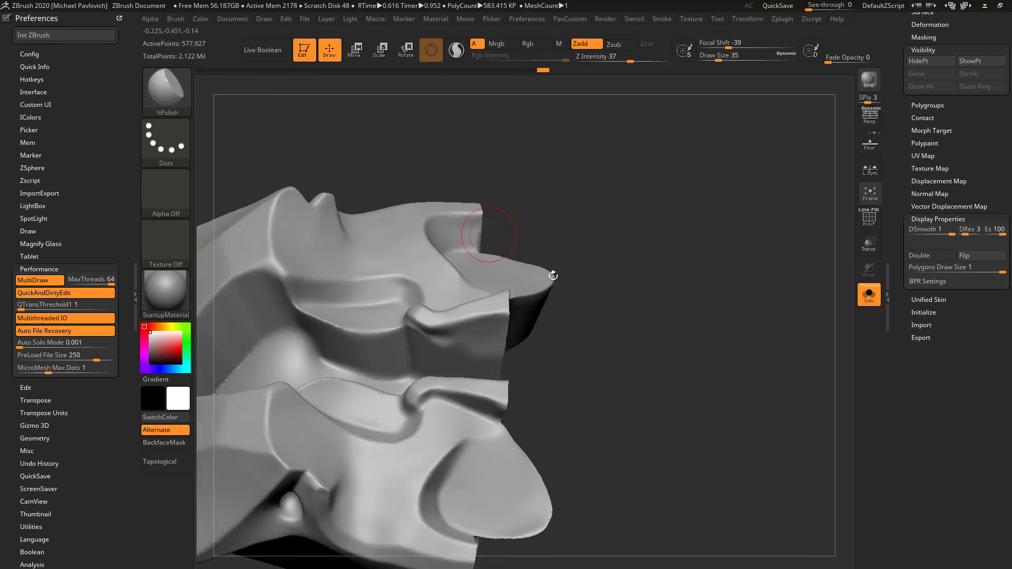
pyautogui.moveTo(552, 276)
pyautogui.mouseDown()
pyautogui.moveTo(305, 324)
pyautogui.moveTo(317, 321)
pyautogui.mouseUp()
pyautogui.moveTo(452, 345)
pyautogui.keyDown('shift'); pyautogui.mouseDown()
pyautogui.moveTo(467, 393)
pyautogui.moveTo(490, 379)
pyautogui.mouseUp(); pyautogui.keyUp('shift')
pyautogui.moveTo(670, 341)
pyautogui.mouseDown()
pyautogui.moveTo(609, 289)
pyautogui.moveTo(582, 330)
pyautogui.moveTo(483, 317)
pyautogui.mouseUp()
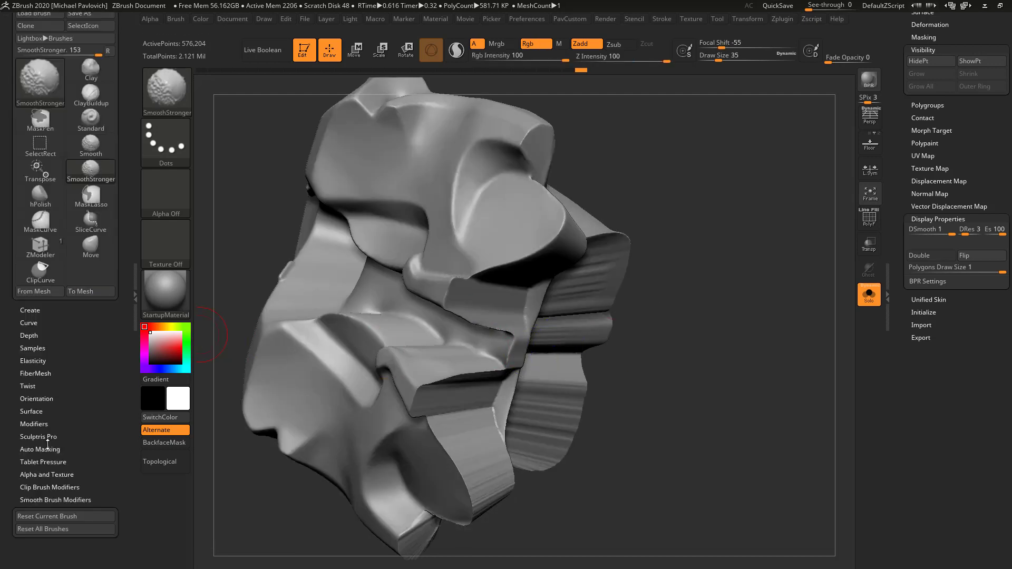
# Open the brush's Auto Masking settings and remesh the cranium with DynaMesh
pyautogui.click(49, 447)
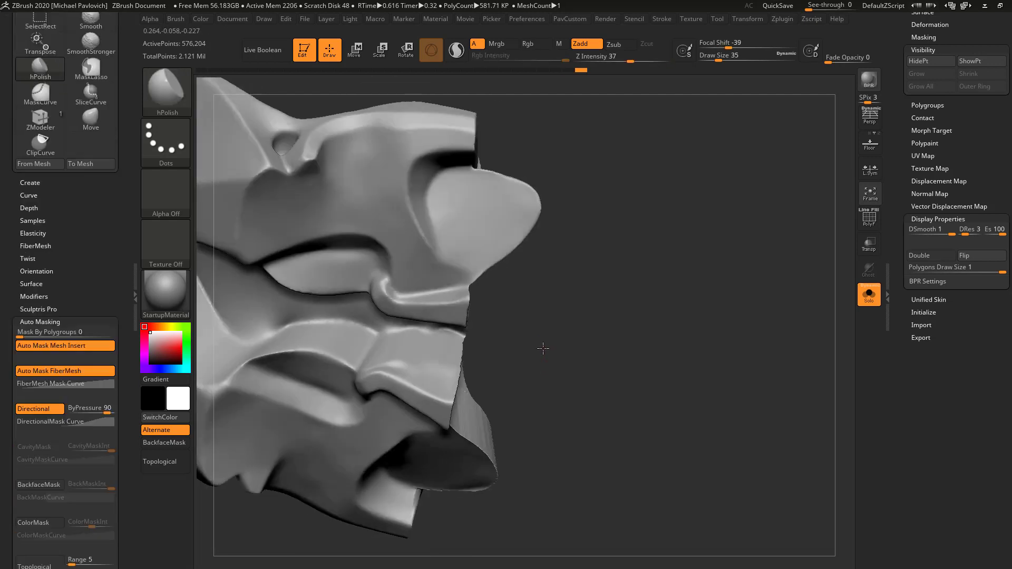
pyautogui.moveTo(543, 349); pyautogui.dragTo(485, 334)
pyautogui.press('2')
pyautogui.click(675, 236)
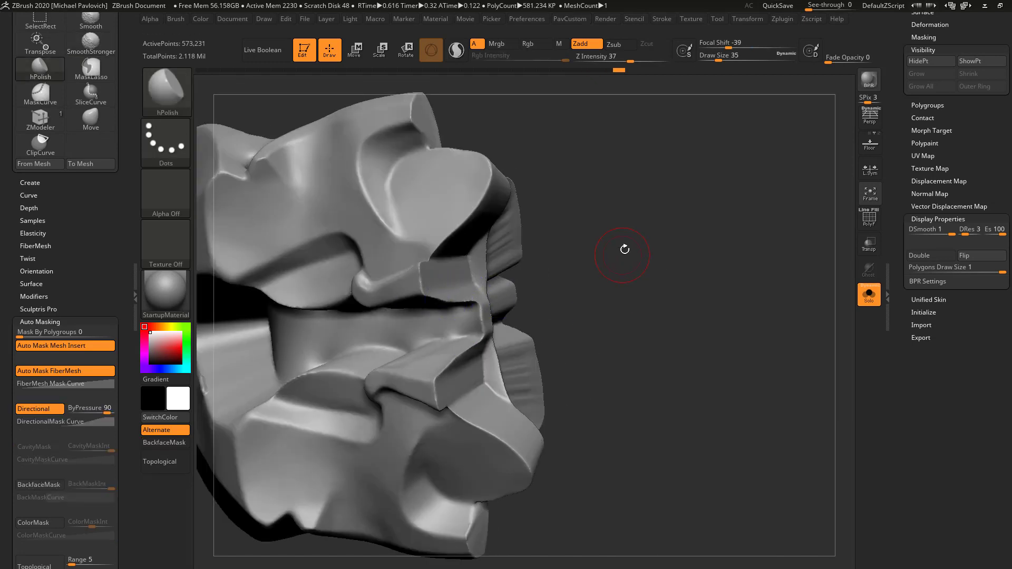
# Polish the outer edge of the cranium's striated cut wall with the hPolish brush at draw size 13
pyautogui.moveTo(629, 240); pyautogui.dragTo(633, 287)
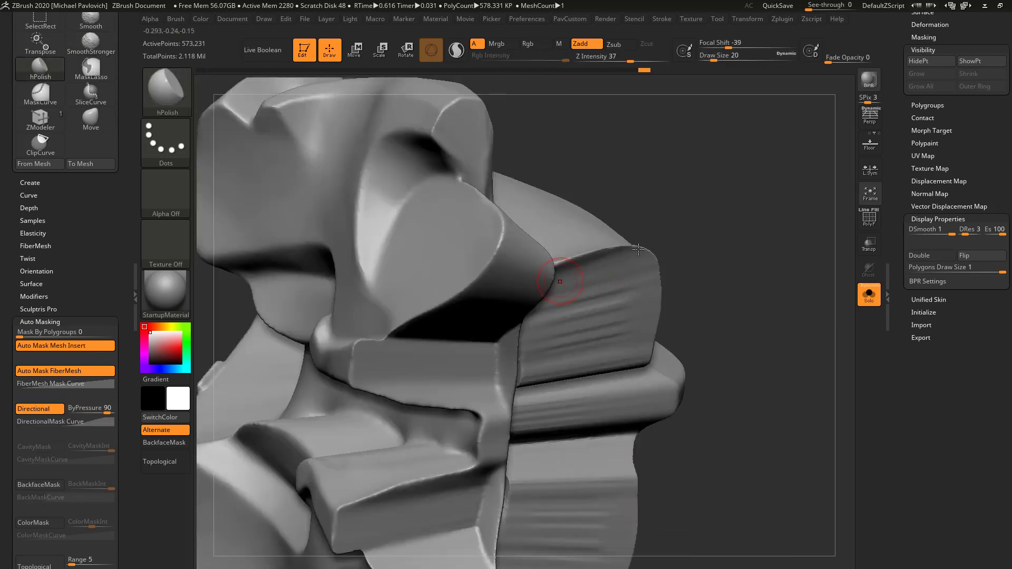
pyautogui.press('s')
pyautogui.moveTo(713, 250); pyautogui.dragTo(710, 251)
pyautogui.keyDown('alt'); pyautogui.moveTo(629, 251); pyautogui.dragTo(598, 275); pyautogui.keyUp('alt')
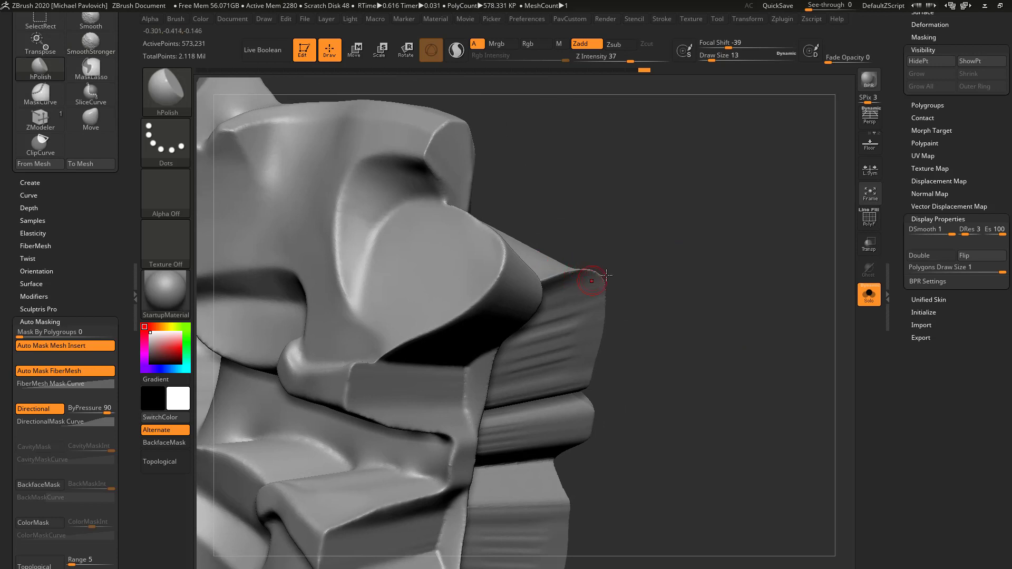
# Smooth the narrow edges and creases along the cranium's cheek walls with SmoothStronger at draw size 13
pyautogui.press('shift')
pyautogui.moveTo(589, 201)
pyautogui.mouseDown()
pyautogui.moveTo(729, 285)
pyautogui.moveTo(721, 263)
pyautogui.mouseUp()
pyautogui.press('shift')
pyautogui.moveTo(644, 343)
pyautogui.mouseDown()
pyautogui.moveTo(671, 295)
pyautogui.moveTo(635, 291)
pyautogui.mouseUp()
pyautogui.press('shift')
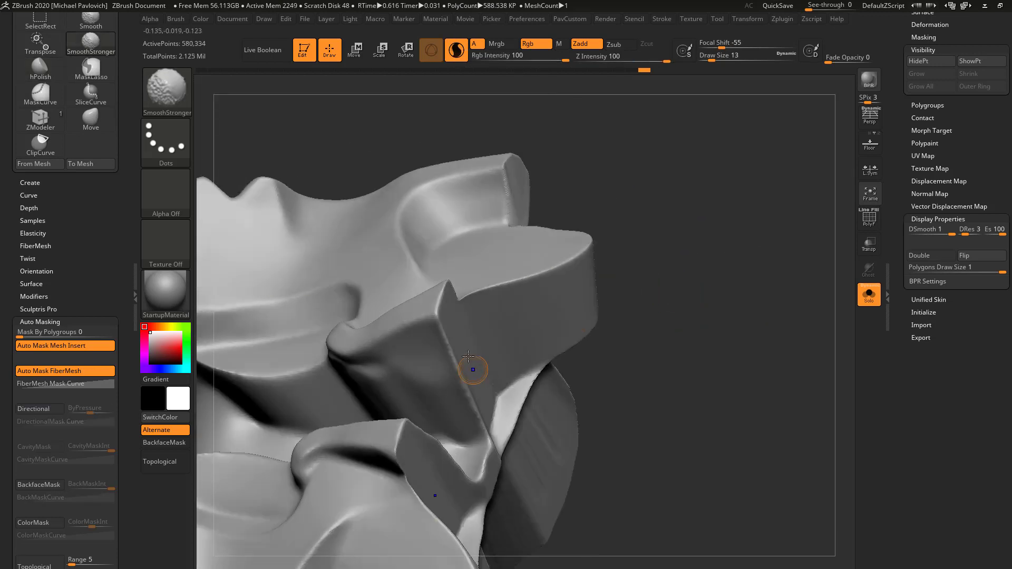
pyautogui.moveTo(669, 334); pyautogui.dragTo(673, 296)
pyautogui.press('shift')
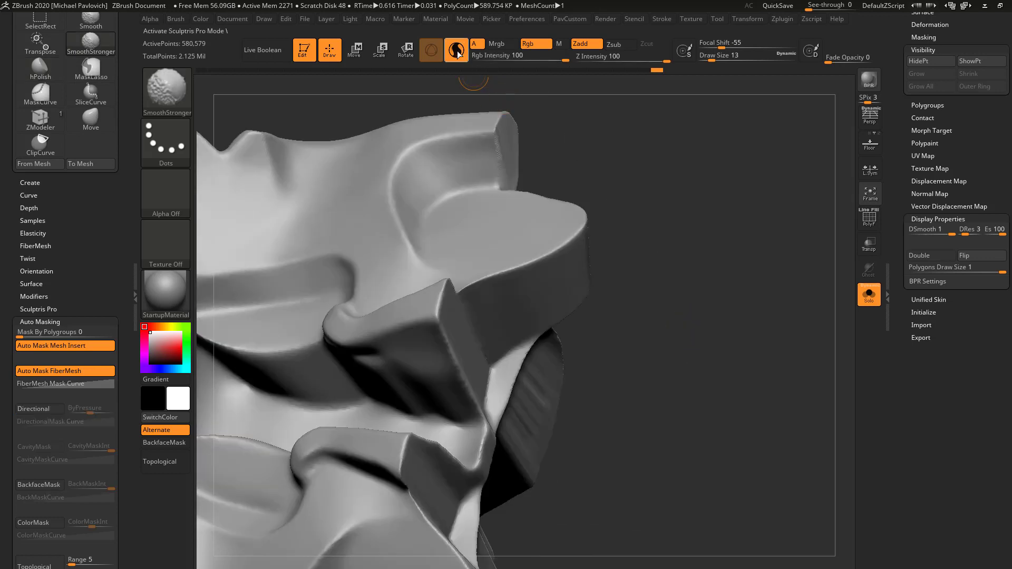
# Turn off Sculptris Pro, finish with the cranium, and isolate the front face piece of the skull
pyautogui.click(456, 48)
pyautogui.keyDown('ctrl'); pyautogui.moveTo(710, 205); pyautogui.dragTo(760, 371); pyautogui.keyUp('ctrl')
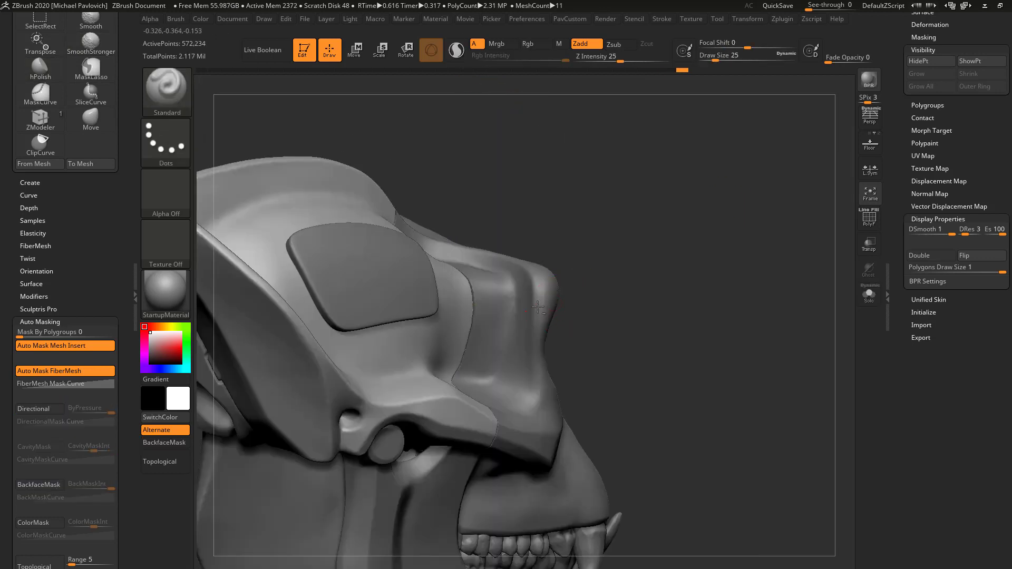
pyautogui.keyDown('alt'); pyautogui.click(537, 307); pyautogui.keyUp('alt')
pyautogui.click(868, 295)
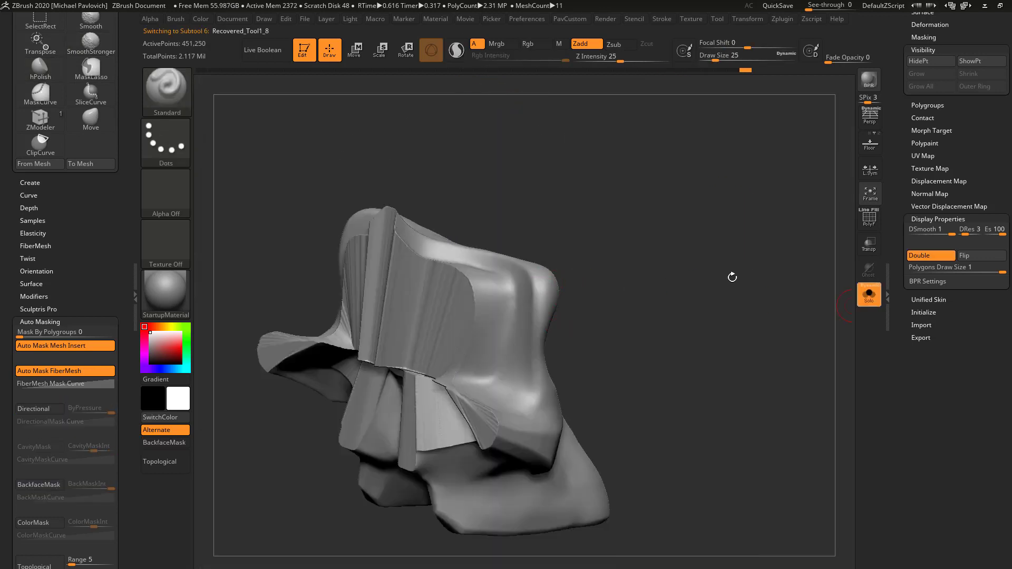
pyautogui.keyDown('shift'); pyautogui.moveTo(658, 270); pyautogui.dragTo(708, 282); pyautogui.keyUp('shift')
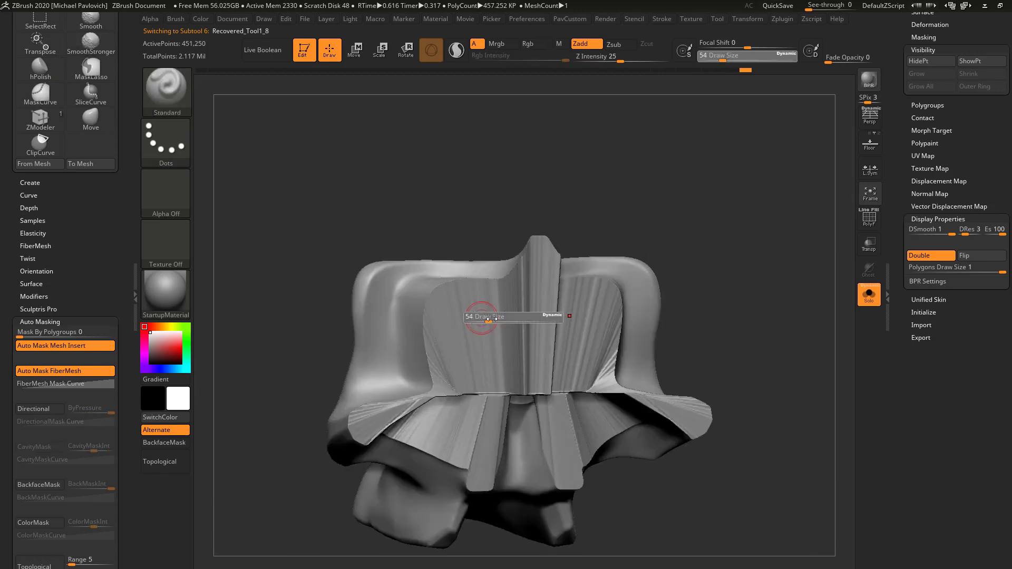
# Smooth the striated cut walls and lower flanges of the face piece with SmoothStronger at draw size 49
pyautogui.moveTo(603, 195)
pyautogui.mouseDown()
pyautogui.moveTo(468, 289)
pyautogui.moveTo(456, 345)
pyautogui.mouseUp()
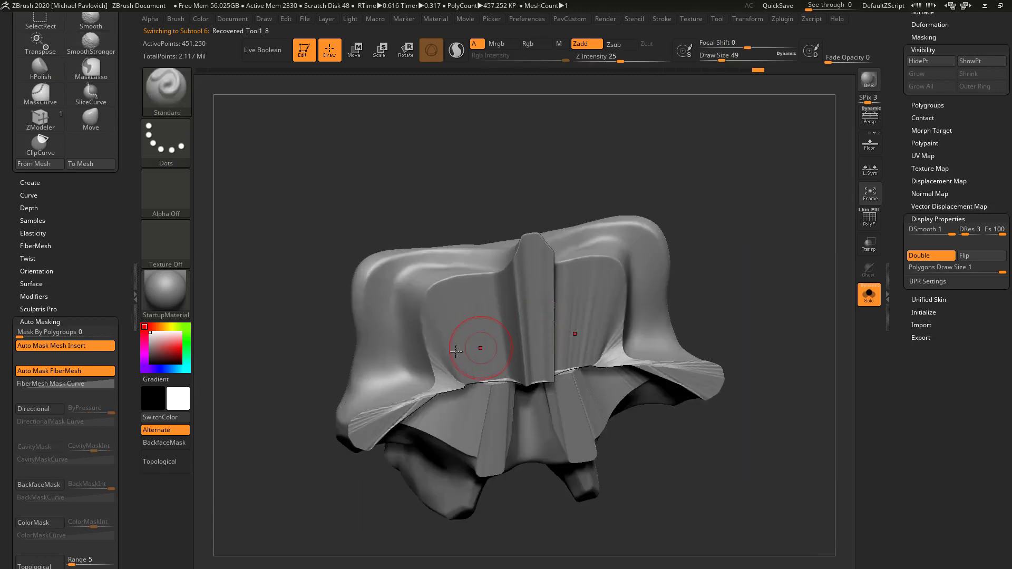
pyautogui.keyDown('shift'); pyautogui.moveTo(433, 387); pyautogui.dragTo(505, 385); pyautogui.keyUp('shift')
pyautogui.moveTo(764, 258); pyautogui.dragTo(821, 214)
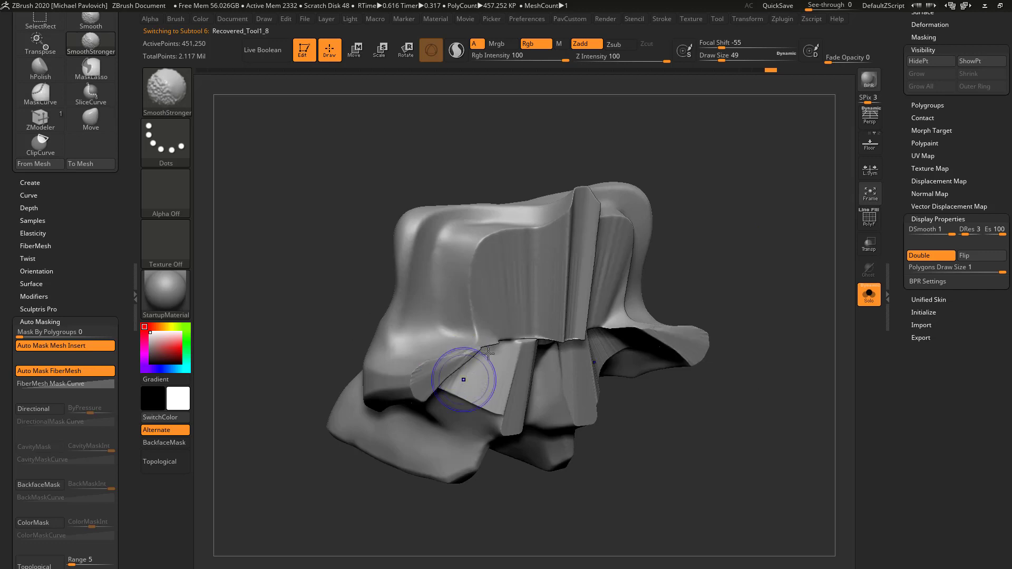
pyautogui.moveTo(736, 334)
pyautogui.keyDown('shift'); pyautogui.mouseDown()
pyautogui.moveTo(812, 304)
pyautogui.moveTo(785, 281)
pyautogui.moveTo(772, 247)
pyautogui.moveTo(742, 224)
pyautogui.moveTo(669, 219)
pyautogui.moveTo(660, 240)
pyautogui.mouseUp(); pyautogui.keyUp('shift')
# Mask the protruding edge of the face piece's central ridge from the side with MaskCurve
pyautogui.press('s')
pyautogui.click(166, 90)
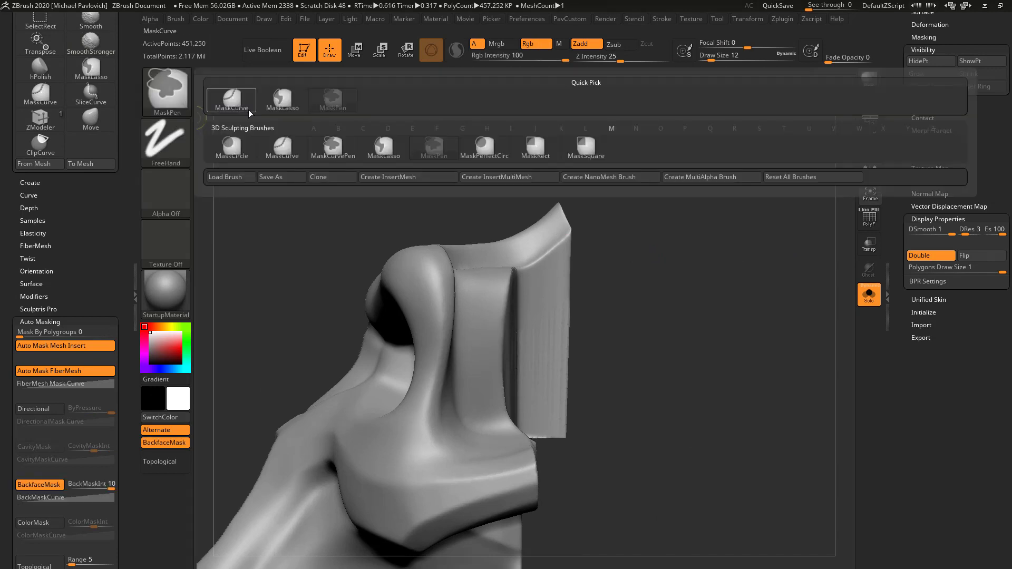
pyautogui.click(281, 147)
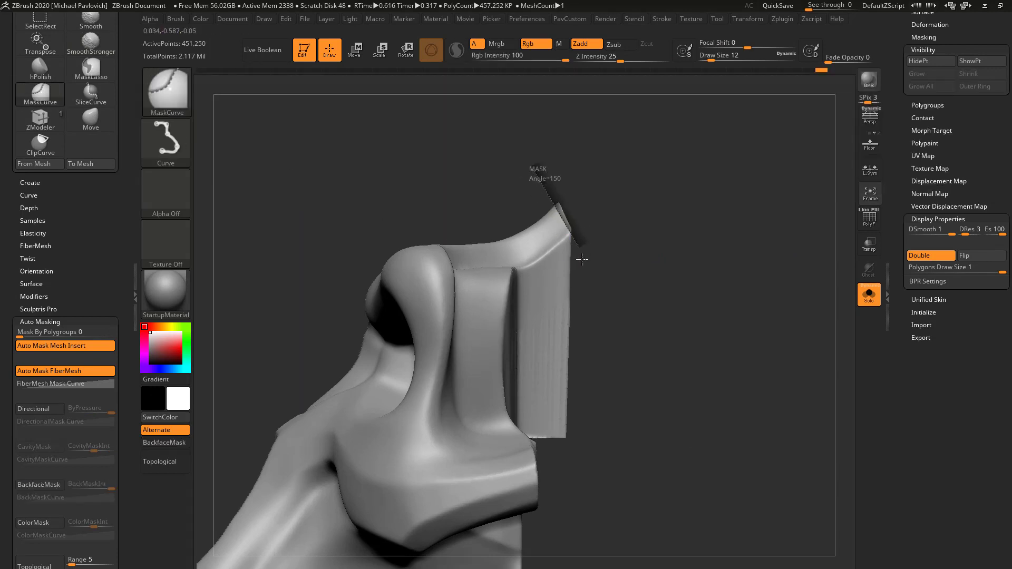
pyautogui.moveTo(582, 259); pyautogui.dragTo(561, 487)
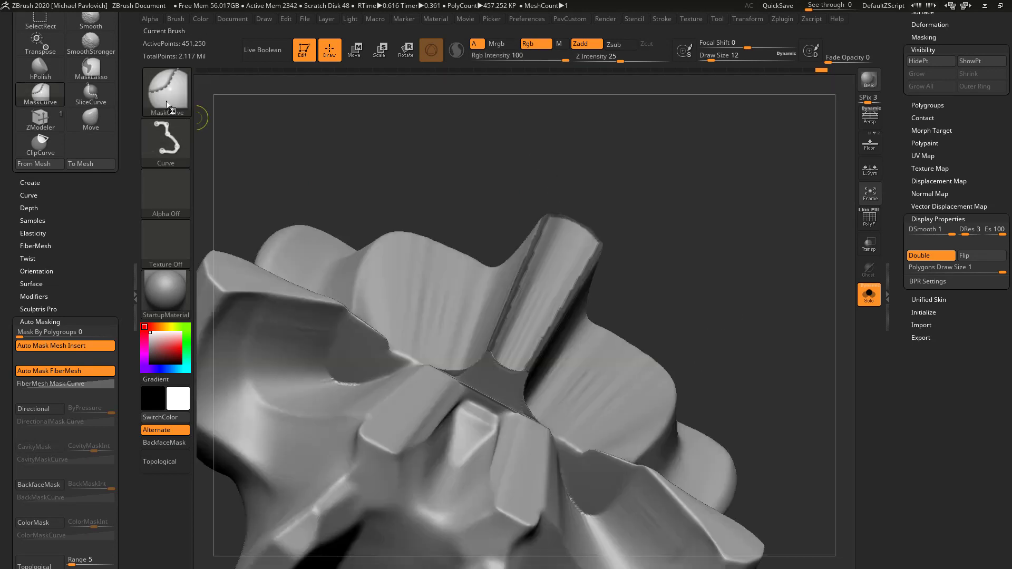
# Paint the mask over the whole front face of the central ridge with MaskPen, and invert the mask
pyautogui.keyDown('ctrl'); pyautogui.click(171, 100); pyautogui.keyUp('ctrl')
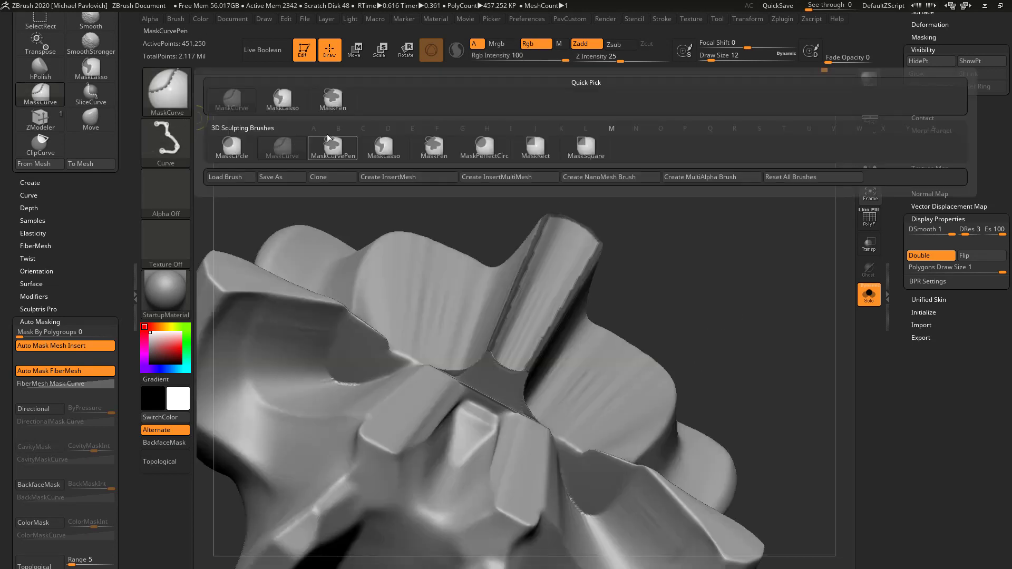
pyautogui.click(319, 104)
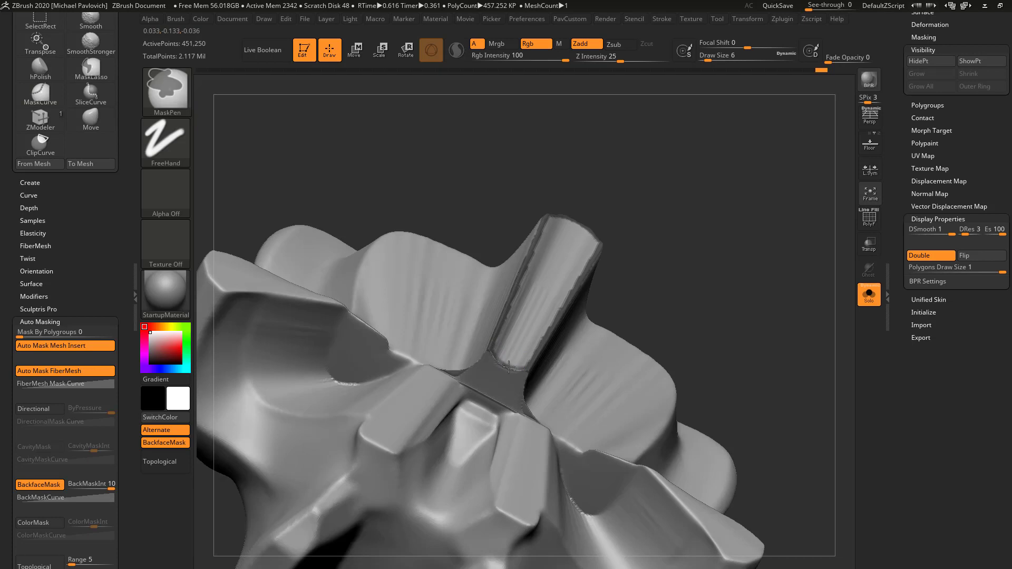
pyautogui.hotkey('ctrl', 'z')
pyautogui.press(']')
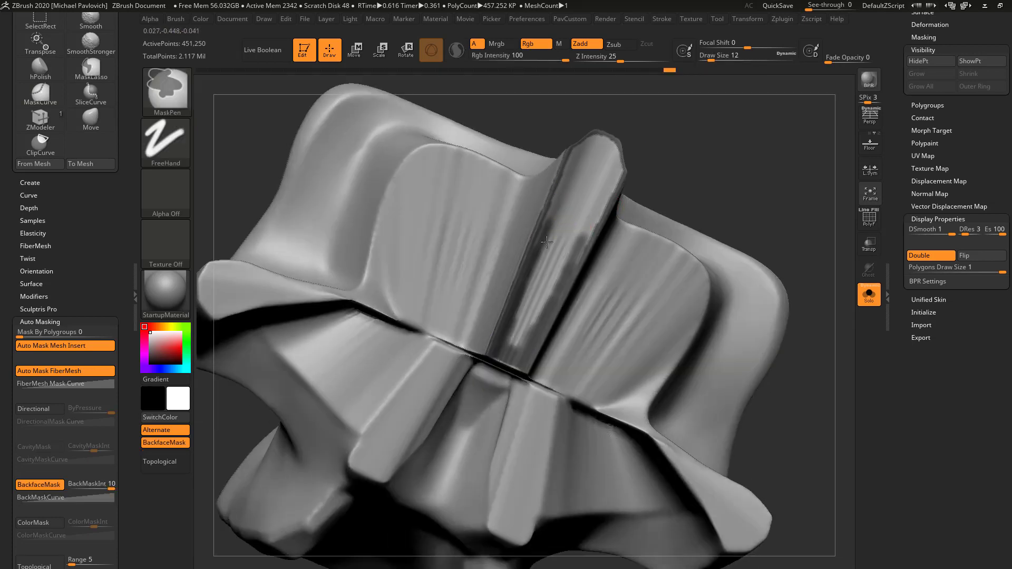
pyautogui.moveTo(546, 256)
pyautogui.keyDown('ctrl'); pyautogui.mouseDown()
pyautogui.moveTo(574, 216)
pyautogui.moveTo(592, 143)
pyautogui.moveTo(605, 144)
pyautogui.mouseUp(); pyautogui.keyUp('ctrl')
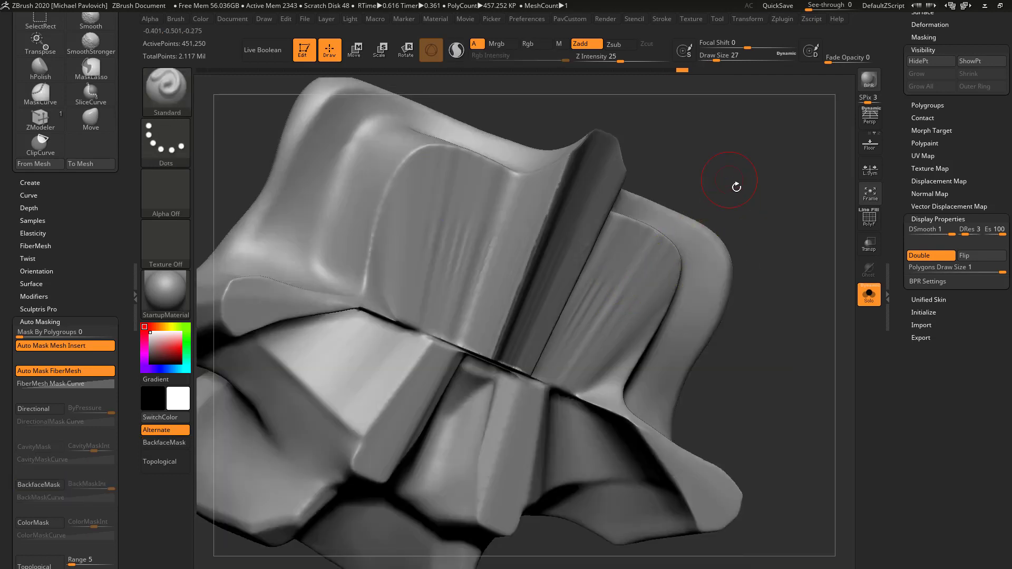
pyautogui.moveTo(734, 183); pyautogui.dragTo(733, 202)
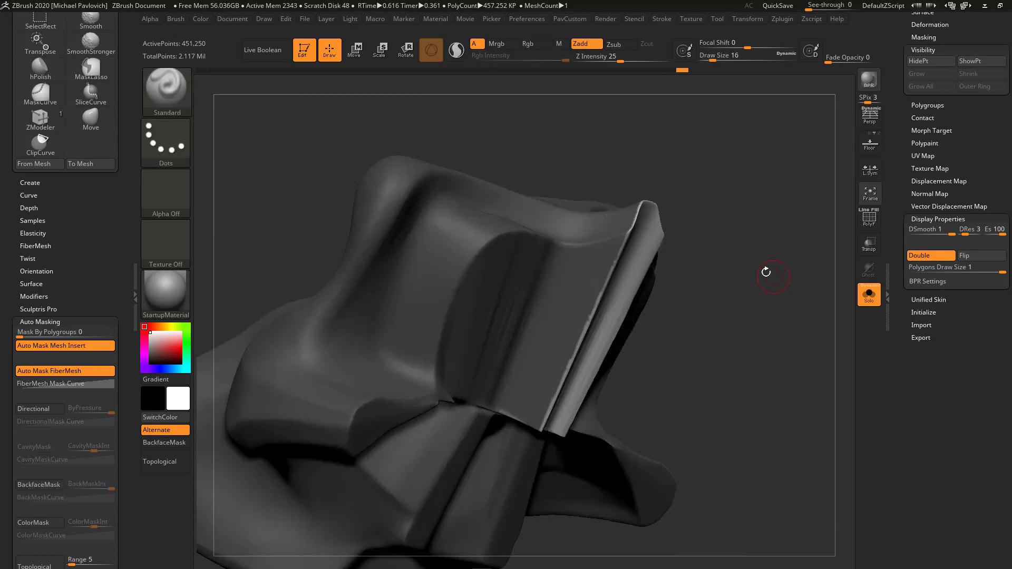
pyautogui.moveTo(767, 276)
pyautogui.mouseDown()
pyautogui.moveTo(788, 253)
pyautogui.moveTo(573, 233)
pyautogui.mouseUp()
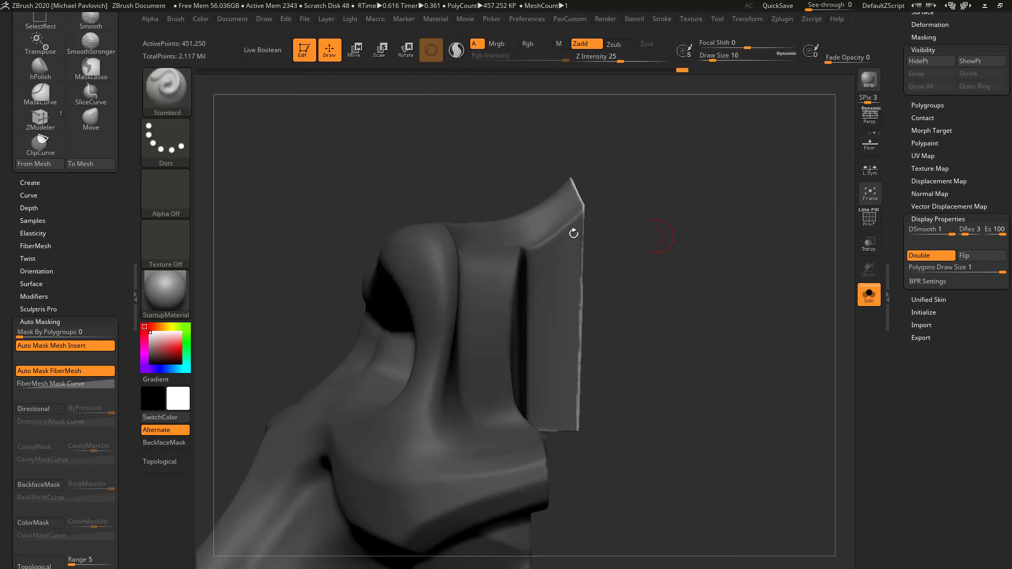
pyautogui.keyDown('ctrl'); pyautogui.keyDown('shift'); pyautogui.moveTo(594, 488); pyautogui.dragTo(586, 218); pyautogui.keyUp('shift'); pyautogui.keyUp('ctrl')
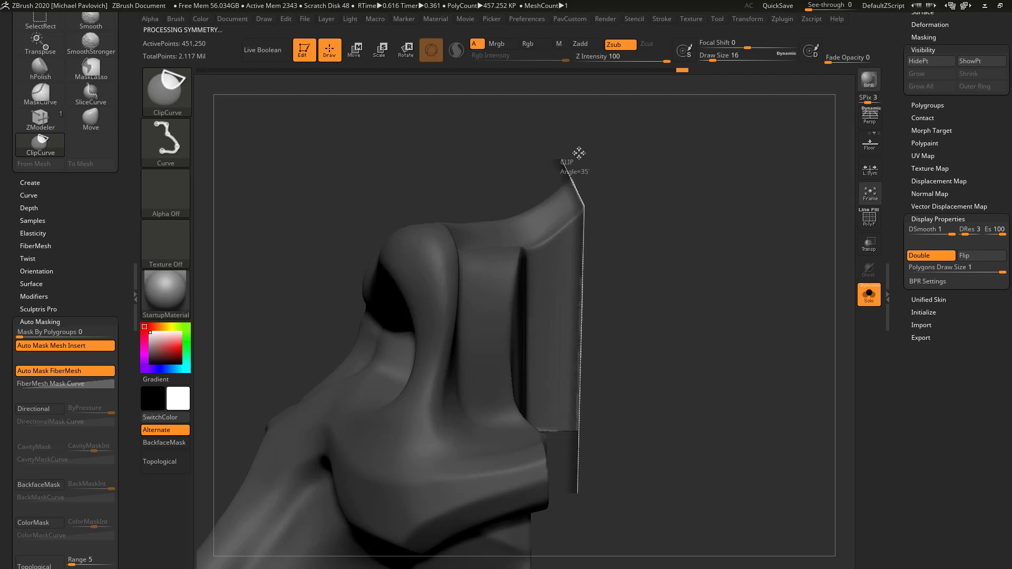
pyautogui.moveTo(728, 210)
pyautogui.mouseDown()
pyautogui.moveTo(684, 226)
pyautogui.moveTo(780, 296)
pyautogui.mouseUp()
pyautogui.hotkey('ctrl', 'z')
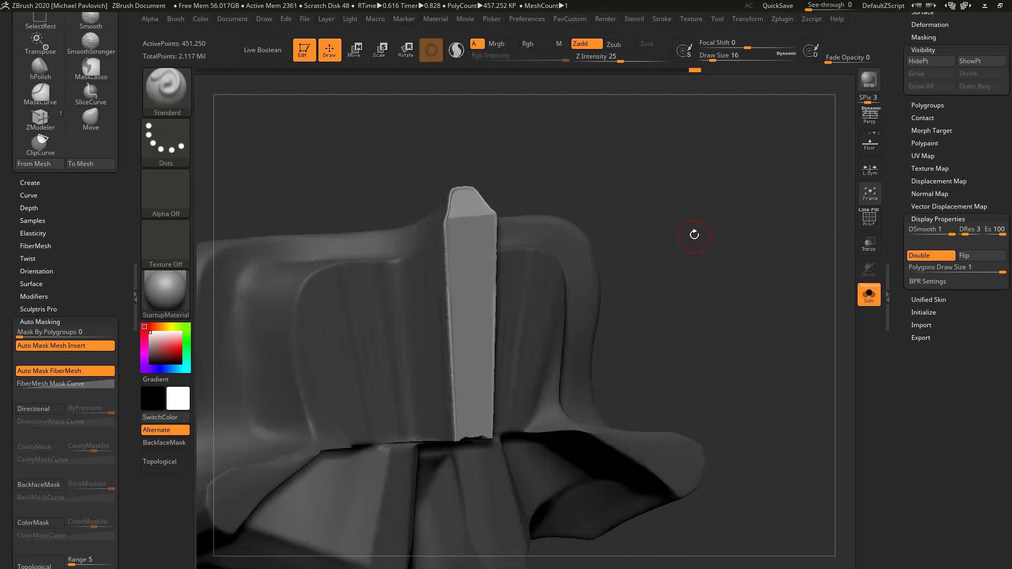
pyautogui.hotkey('ctrl', 'z')
# Clip the central ridge's front face flat in side view with ClipCurve, clear the mask, and remesh with DynaMesh
pyautogui.keyDown('shift'); pyautogui.moveTo(705, 234); pyautogui.dragTo(749, 242); pyautogui.keyUp('shift')
pyautogui.moveTo(597, 491)
pyautogui.keyDown('ctrl'); pyautogui.keyDown('shift'); pyautogui.mouseDown()
pyautogui.moveTo(606, 226)
pyautogui.moveTo(586, 207)
pyautogui.mouseUp(); pyautogui.keyUp('shift'); pyautogui.keyUp('ctrl')
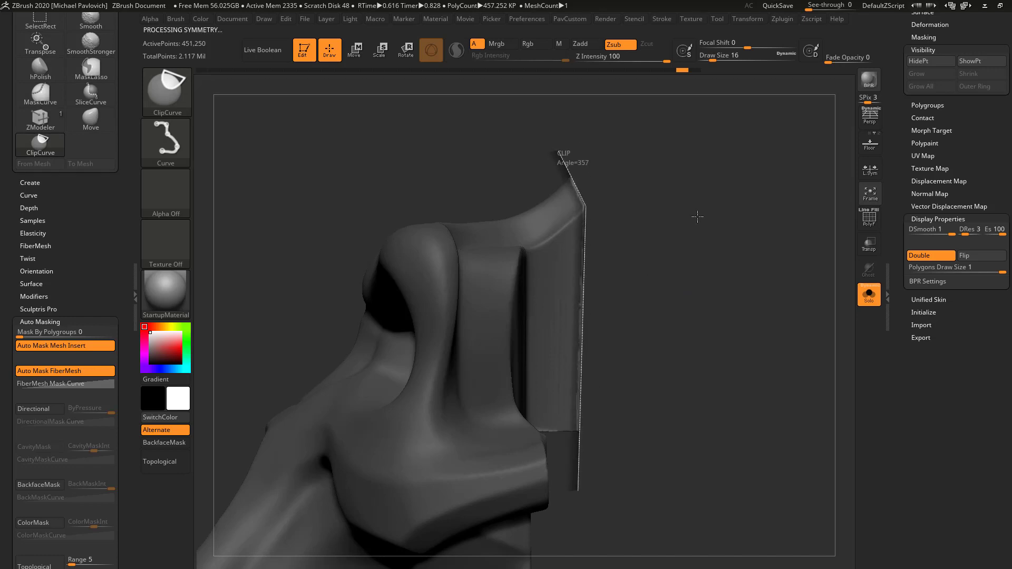
pyautogui.moveTo(714, 195)
pyautogui.mouseDown()
pyautogui.moveTo(675, 192)
pyautogui.moveTo(738, 232)
pyautogui.moveTo(724, 184)
pyautogui.mouseUp()
pyautogui.keyDown('ctrl'); pyautogui.moveTo(723, 160); pyautogui.dragTo(770, 229); pyautogui.keyUp('ctrl')
# Polish the clipped front face and edges of the central ridge with the hPolish brush
pyautogui.press('s')
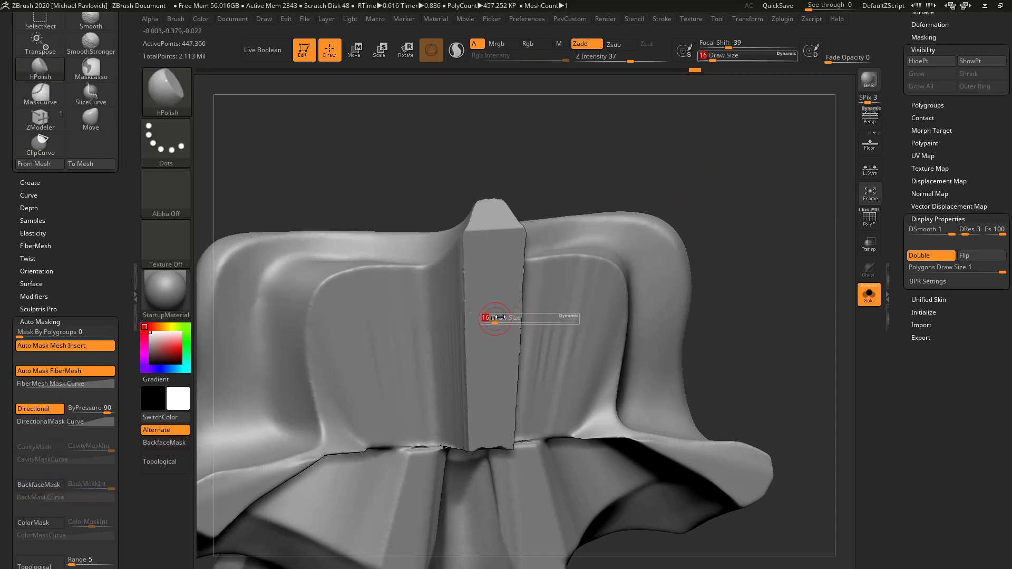
pyautogui.moveTo(487, 318); pyautogui.dragTo(496, 318)
pyautogui.moveTo(470, 257)
pyautogui.keyDown('shift'); pyautogui.mouseDown()
pyautogui.moveTo(481, 378)
pyautogui.moveTo(514, 326)
pyautogui.mouseUp(); pyautogui.keyUp('shift')
pyautogui.moveTo(643, 160); pyautogui.dragTo(596, 175)
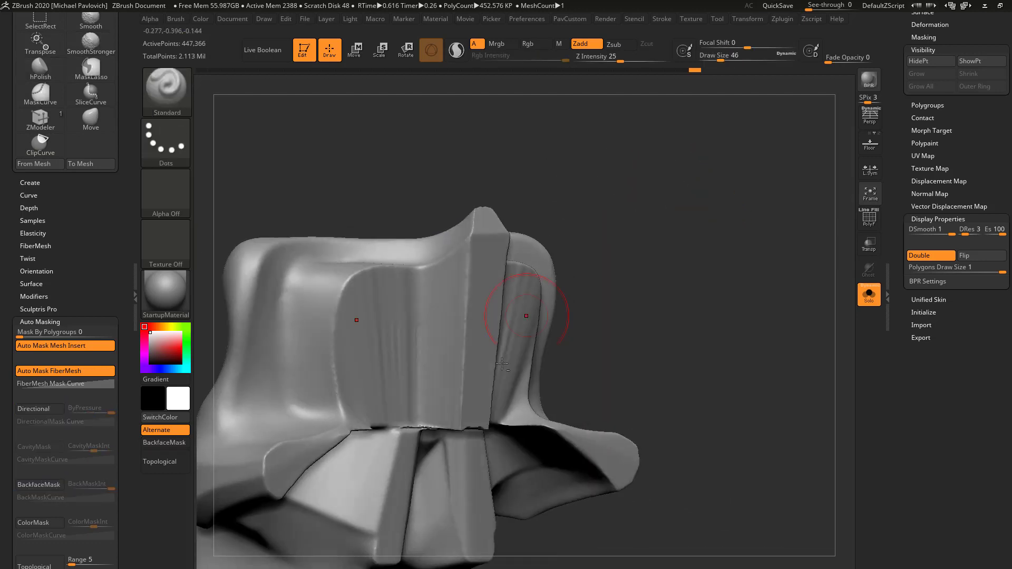
# Smooth the striated walls on both sides of the central ridge with SmoothStronger at draw size 46
pyautogui.keyDown('shift'); pyautogui.moveTo(469, 291); pyautogui.dragTo(465, 409); pyautogui.keyUp('shift')
pyautogui.moveTo(630, 260); pyautogui.dragTo(691, 245)
pyautogui.moveTo(492, 323)
pyautogui.keyDown('shift'); pyautogui.mouseDown()
pyautogui.moveTo(489, 345)
pyautogui.moveTo(457, 344)
pyautogui.mouseUp(); pyautogui.keyUp('shift')
pyautogui.moveTo(635, 185)
pyautogui.mouseDown()
pyautogui.moveTo(666, 185)
pyautogui.moveTo(714, 212)
pyautogui.mouseUp()
# Flatten the walls beside the ridge and the lower flange ends with hPolish at draw size 44
pyautogui.press('b')
pyautogui.press('h')
pyautogui.press('p')
pyautogui.press('s')
pyautogui.moveTo(507, 282); pyautogui.dragTo(506, 281)
pyautogui.moveTo(464, 285); pyautogui.dragTo(489, 272)
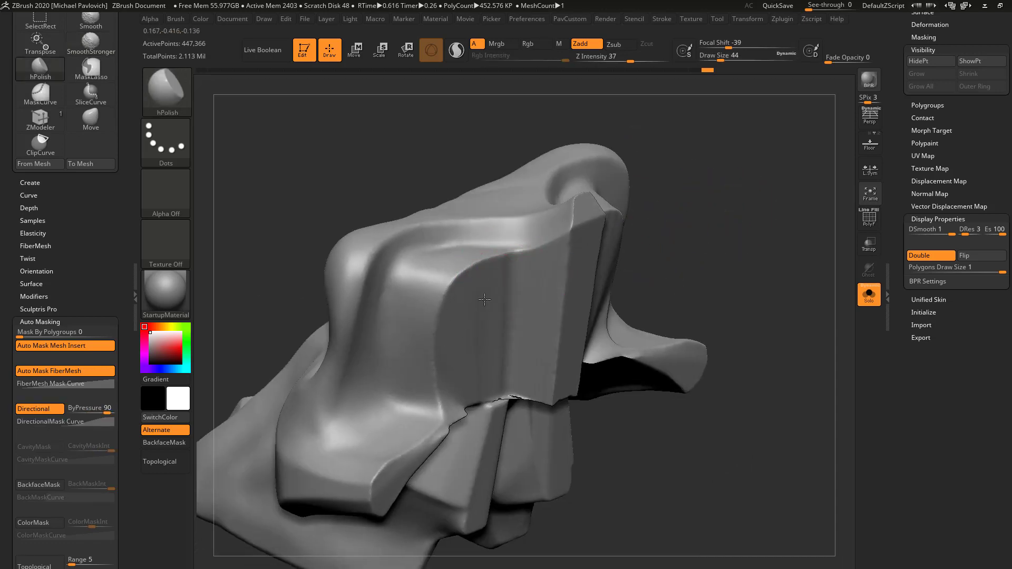
pyautogui.keyDown('alt'); pyautogui.moveTo(745, 276); pyautogui.dragTo(771, 201); pyautogui.keyUp('alt')
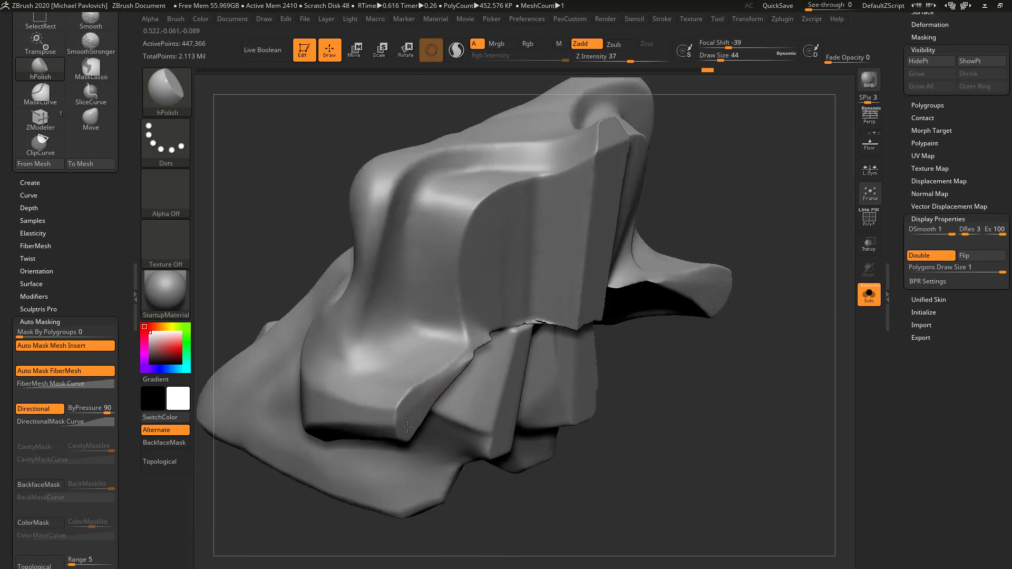
pyautogui.moveTo(407, 427); pyautogui.dragTo(409, 422)
# Show all the skull pieces again and switch to the Standard brush
pyautogui.moveTo(790, 221)
pyautogui.keyDown('alt'); pyautogui.mouseDown()
pyautogui.moveTo(698, 282)
pyautogui.moveTo(738, 359)
pyautogui.mouseUp(); pyautogui.keyUp('alt')
pyautogui.moveTo(764, 317); pyautogui.dragTo(822, 295)
pyautogui.click(868, 294)
pyautogui.moveTo(806, 227)
pyautogui.mouseDown()
pyautogui.moveTo(745, 201)
pyautogui.moveTo(788, 174)
pyautogui.moveTo(671, 178)
pyautogui.mouseUp()
pyautogui.press('b')
pyautogui.press('s')
pyautogui.press('t')
# Examine the assembled skull and its split seams from the front and the side
pyautogui.moveTo(569, 224)
pyautogui.mouseDown()
pyautogui.moveTo(681, 235)
pyautogui.moveTo(695, 194)
pyautogui.moveTo(652, 270)
pyautogui.moveTo(718, 262)
pyautogui.moveTo(491, 410)
pyautogui.moveTo(661, 417)
pyautogui.moveTo(740, 313)
pyautogui.moveTo(749, 365)
pyautogui.moveTo(529, 295)
pyautogui.mouseUp()
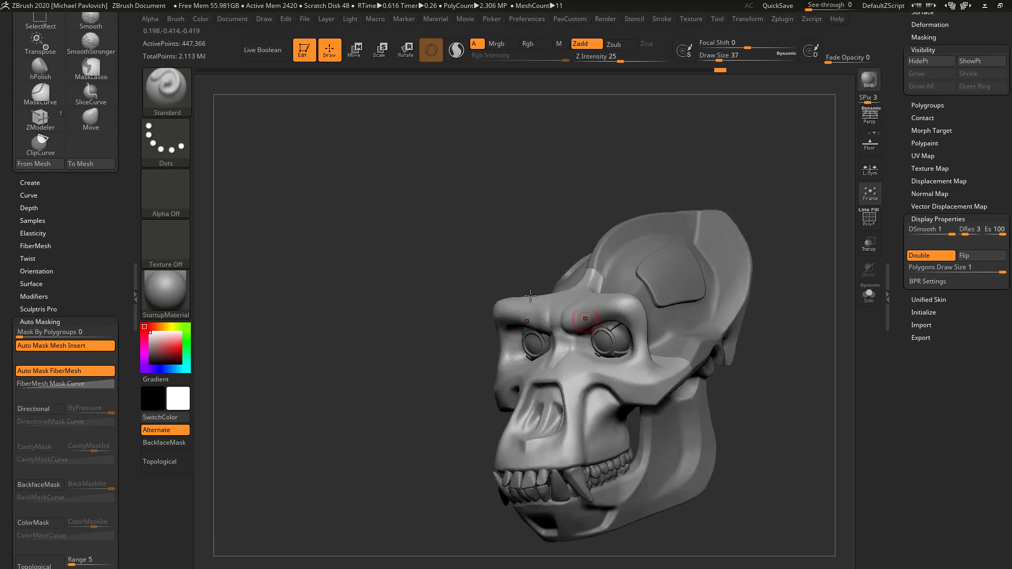
pyautogui.click(777, 320)
pyautogui.moveTo(770, 327); pyautogui.dragTo(679, 313)
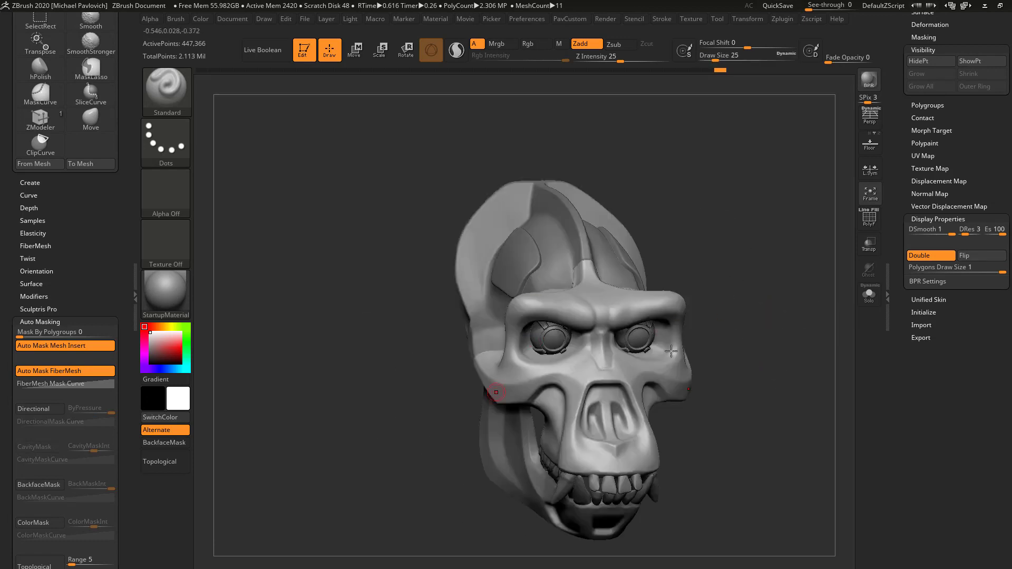
pyautogui.press('s')
pyautogui.moveTo(671, 351)
pyautogui.mouseDown()
pyautogui.moveTo(735, 336)
pyautogui.moveTo(741, 298)
pyautogui.moveTo(784, 292)
pyautogui.moveTo(779, 346)
pyautogui.moveTo(725, 355)
pyautogui.moveTo(767, 346)
pyautogui.moveTo(725, 355)
pyautogui.moveTo(766, 361)
pyautogui.moveTo(829, 350)
pyautogui.moveTo(788, 346)
pyautogui.moveTo(808, 336)
pyautogui.mouseUp()
pyautogui.click(730, 344)
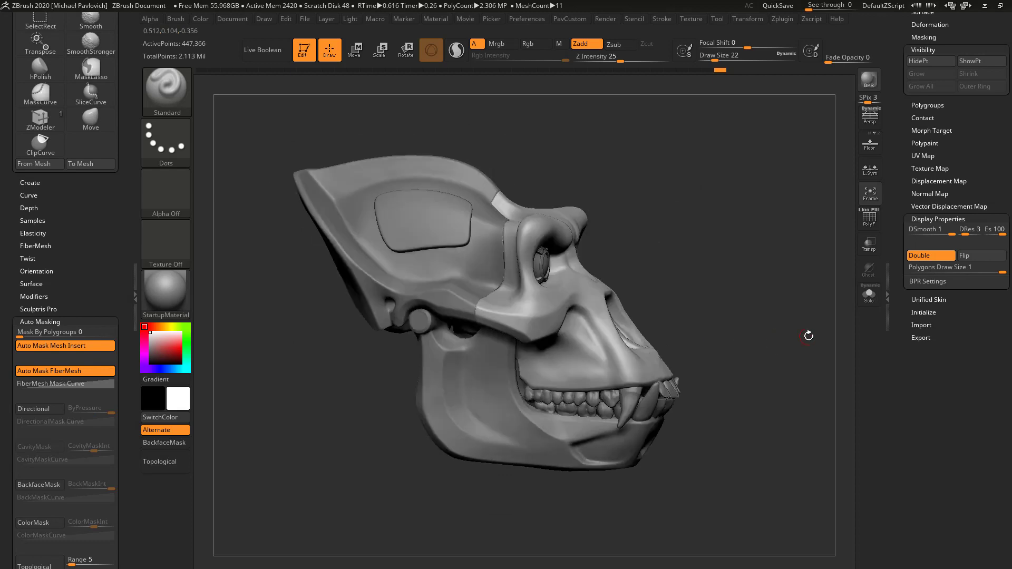